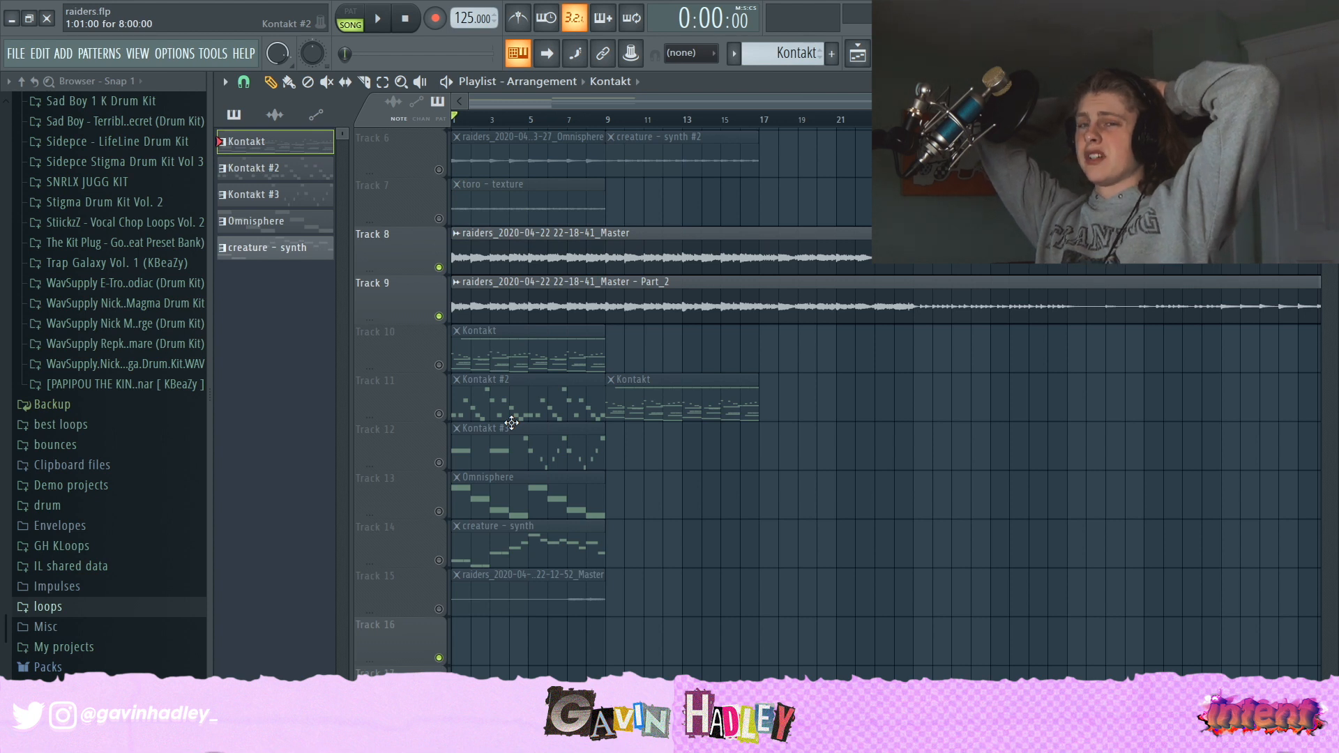
Step: Review the Kontakt #2 pattern's notes in the piano roll and return to the playlist
{"action": "scroll", "coordinate": [538, 384], "scroll_direction": "up", "scroll_amount": 5}
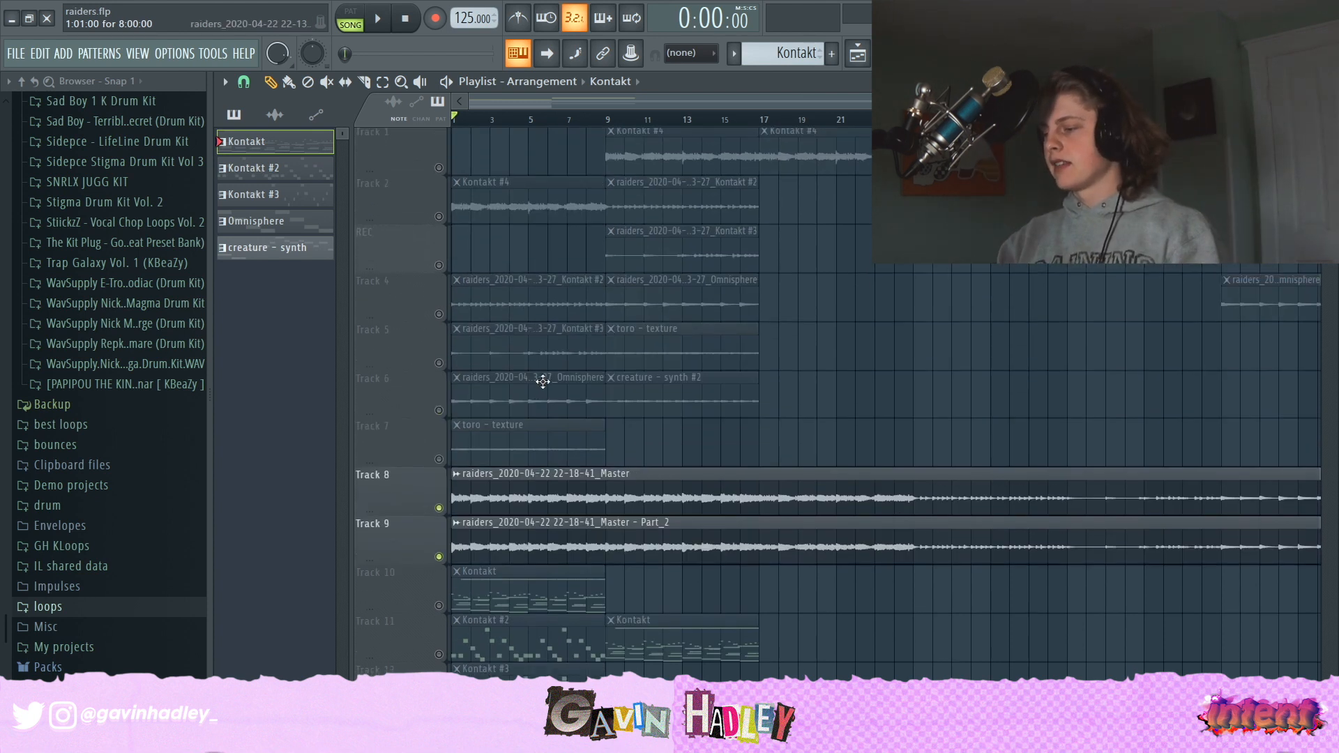
{"action": "scroll", "coordinate": [548, 370], "scroll_direction": "down", "scroll_amount": 2}
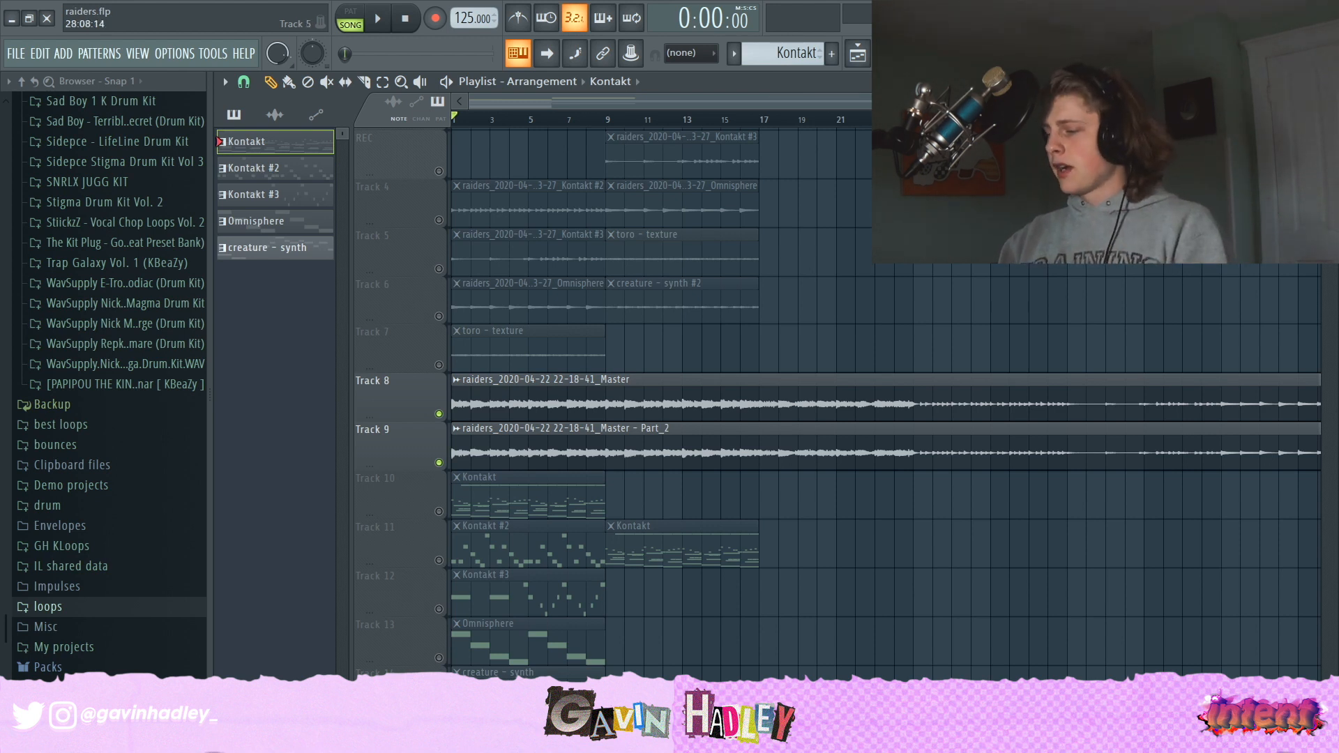
{"action": "scroll", "coordinate": [857, 243], "scroll_direction": "down", "scroll_amount": 4}
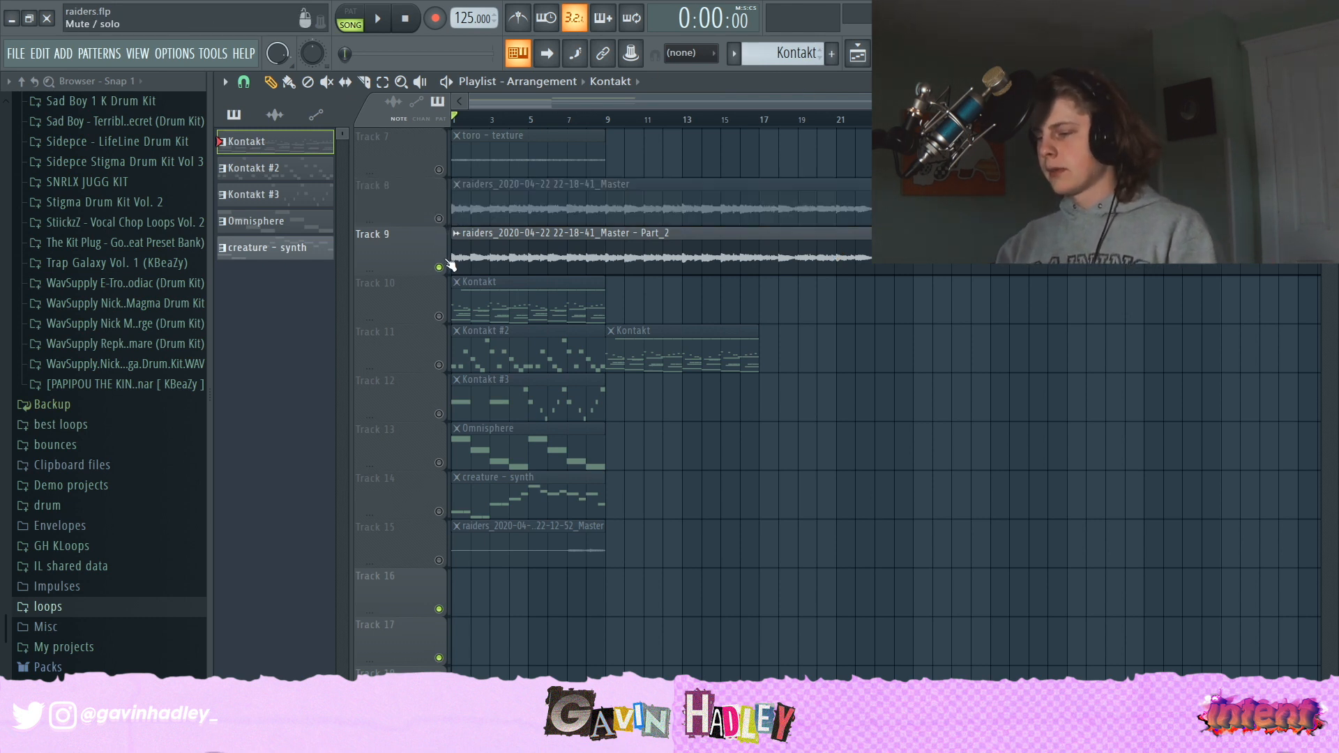
{"action": "double_click", "coordinate": [495, 330]}
{"action": "left_click", "coordinate": [342, 104]}
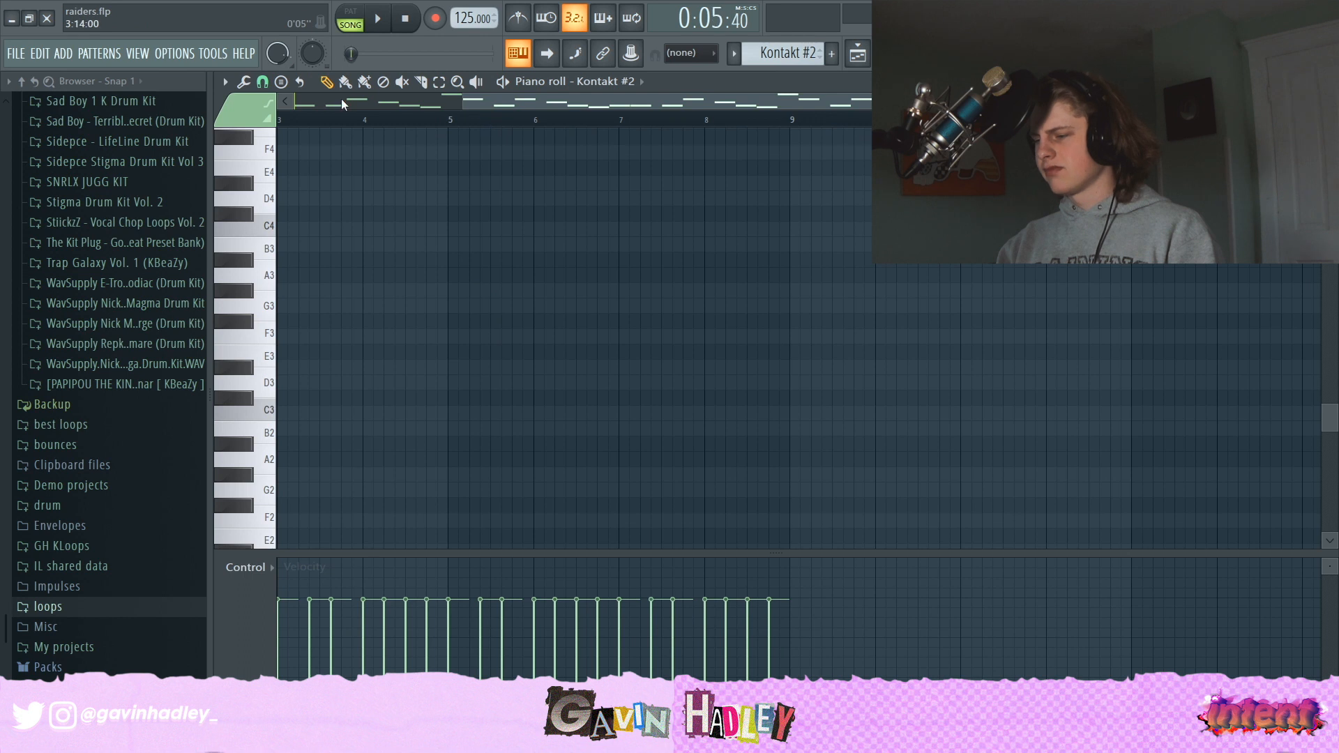
{"action": "left_click_drag", "start_coordinate": [438, 110], "coordinate": [409, 113]}
{"action": "scroll", "coordinate": [368, 287], "scroll_direction": "up", "scroll_amount": 10}
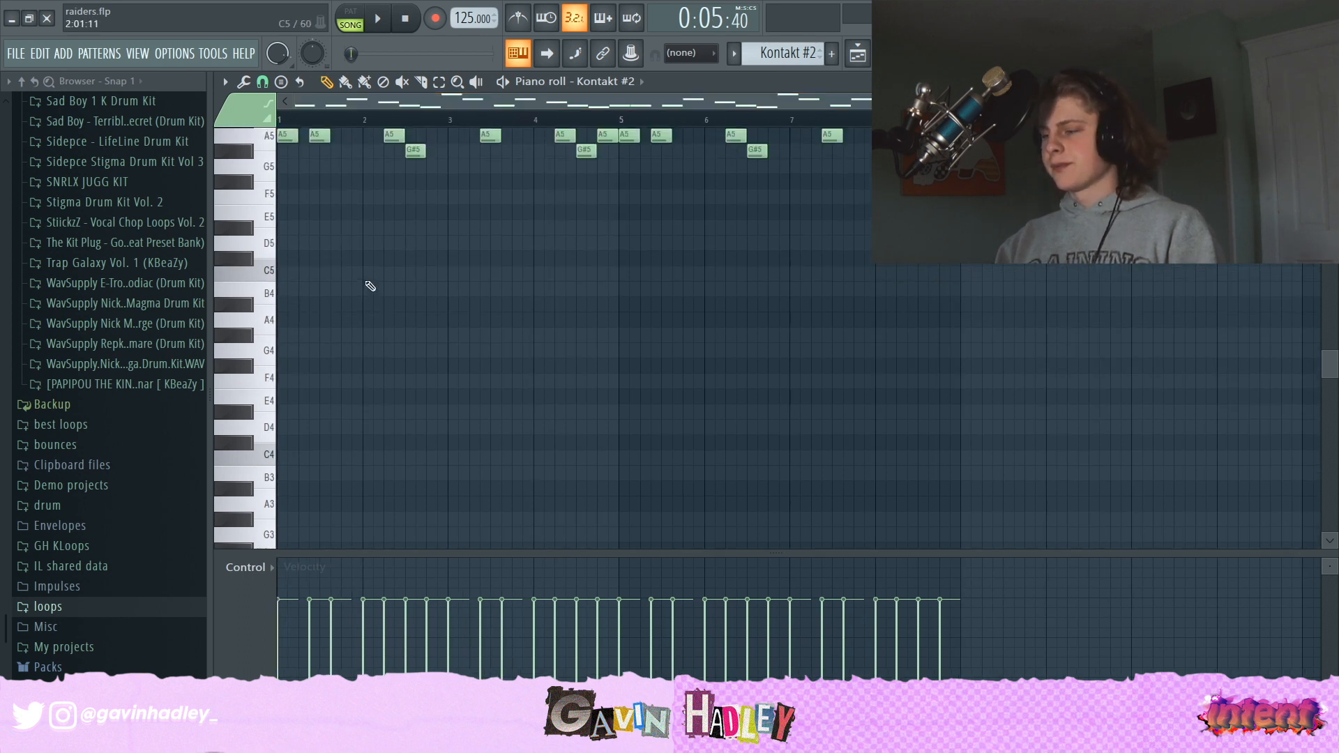
{"action": "key", "text": "F5"}
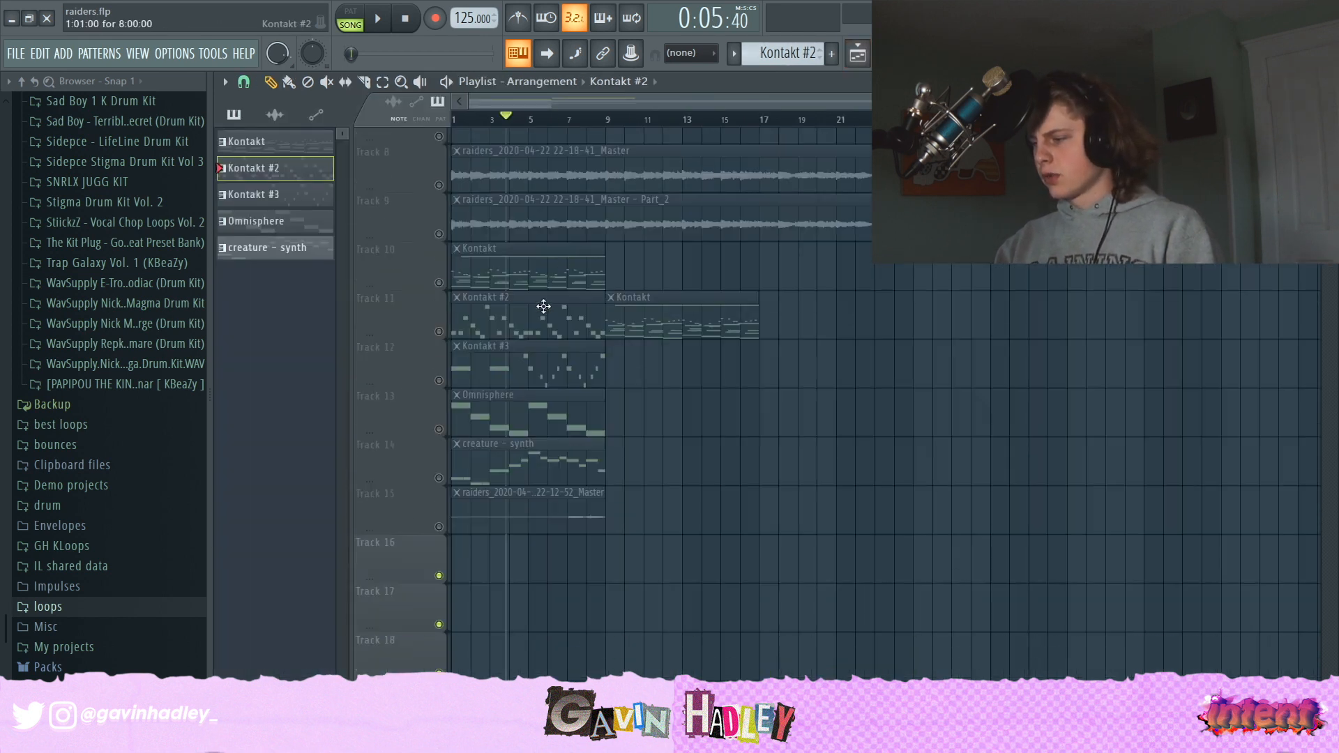
Step: Unmute Track 10 and open its Kontakt clip in the piano roll, with the playhead at the song start
{"action": "scroll", "coordinate": [452, 416], "scroll_direction": "up", "scroll_amount": 3}
{"action": "left_click", "coordinate": [451, 416]}
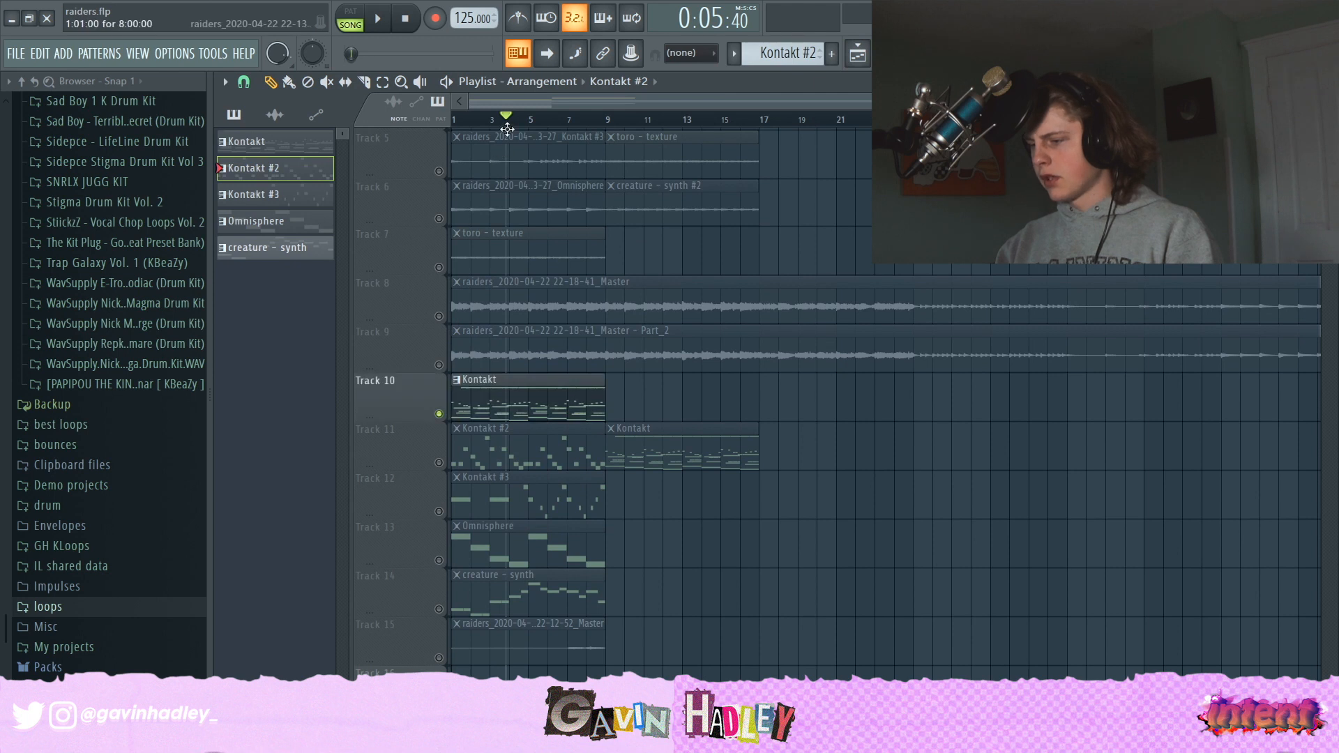
{"action": "left_click_drag", "start_coordinate": [507, 129], "coordinate": [314, 112]}
{"action": "double_click", "coordinate": [492, 390]}
Step: Examine the Kontakt pattern's high melody, middle notes and low bass notes, and sound the first F#4 bass note
{"action": "scroll", "coordinate": [436, 227], "scroll_direction": "up", "scroll_amount": 2}
{"action": "scroll", "coordinate": [450, 228], "scroll_direction": "down", "scroll_amount": 8}
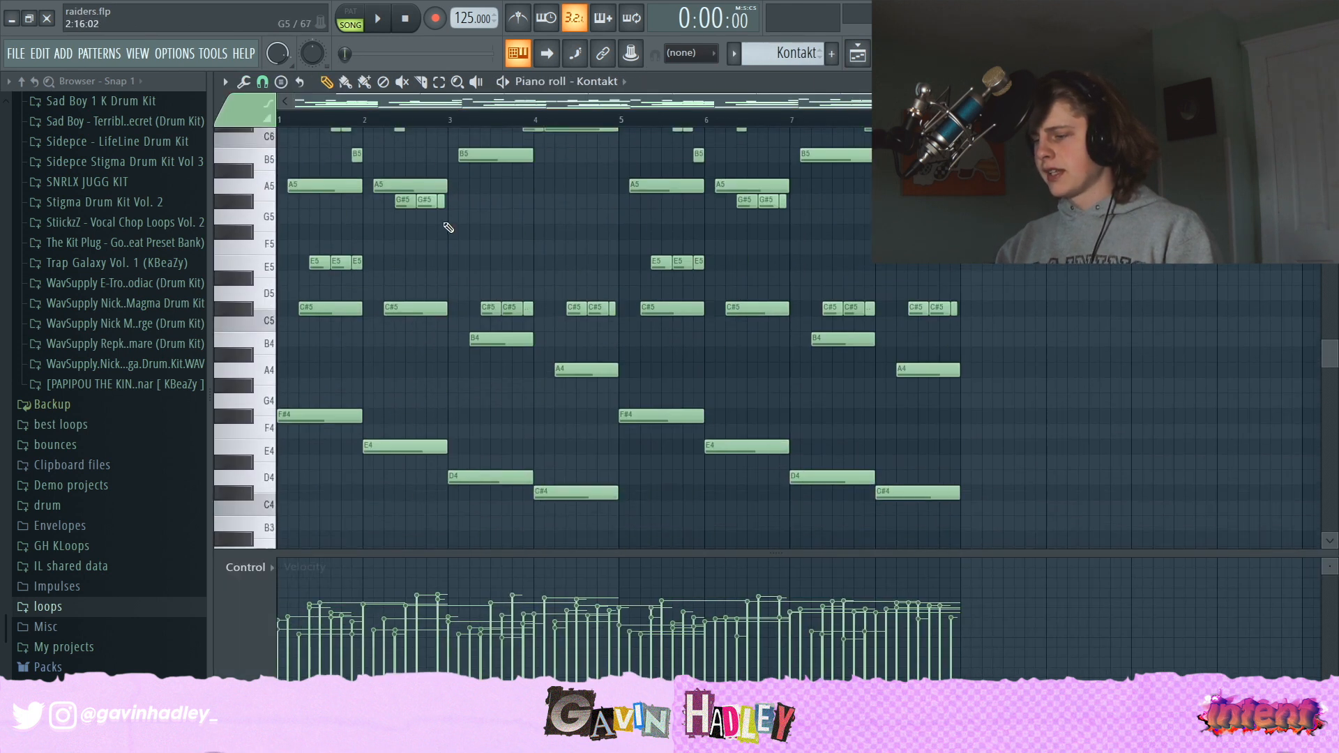
{"action": "scroll", "coordinate": [413, 278], "scroll_direction": "up", "scroll_amount": 3}
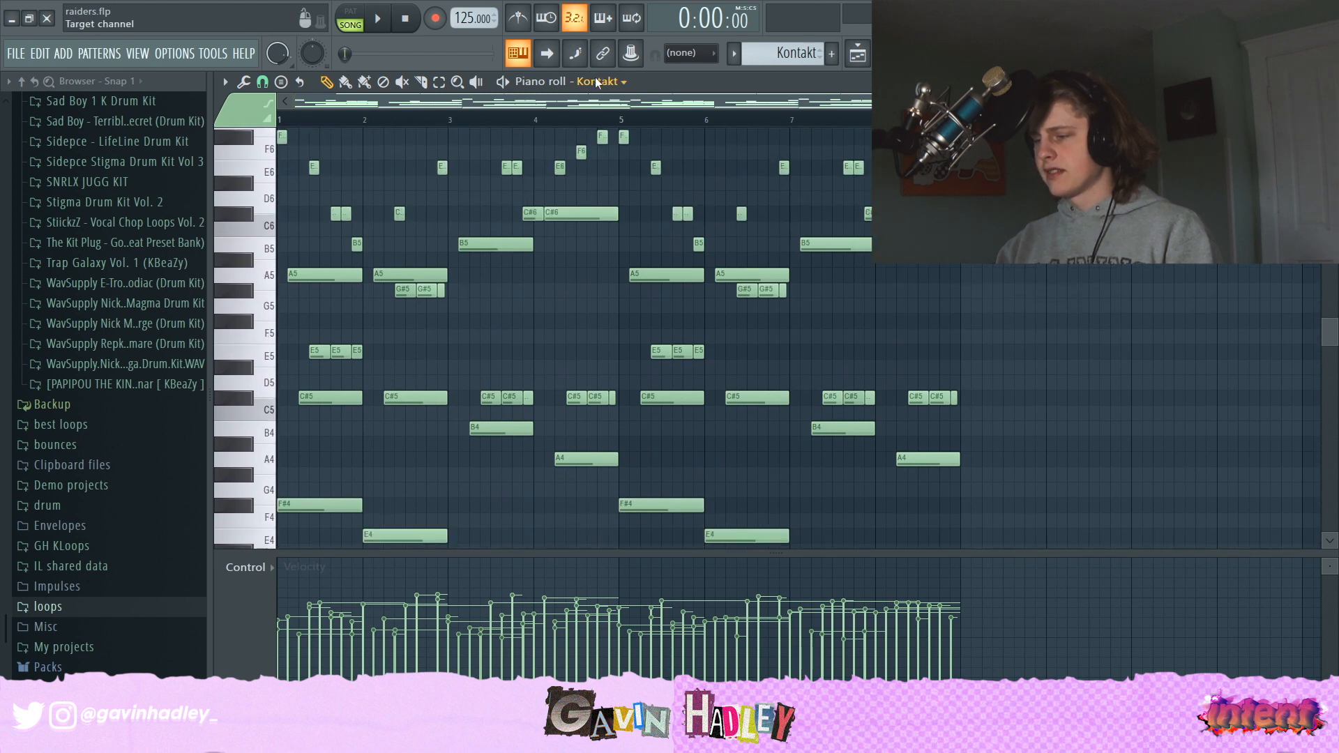
{"action": "scroll", "coordinate": [587, 242], "scroll_direction": "down", "scroll_amount": 2}
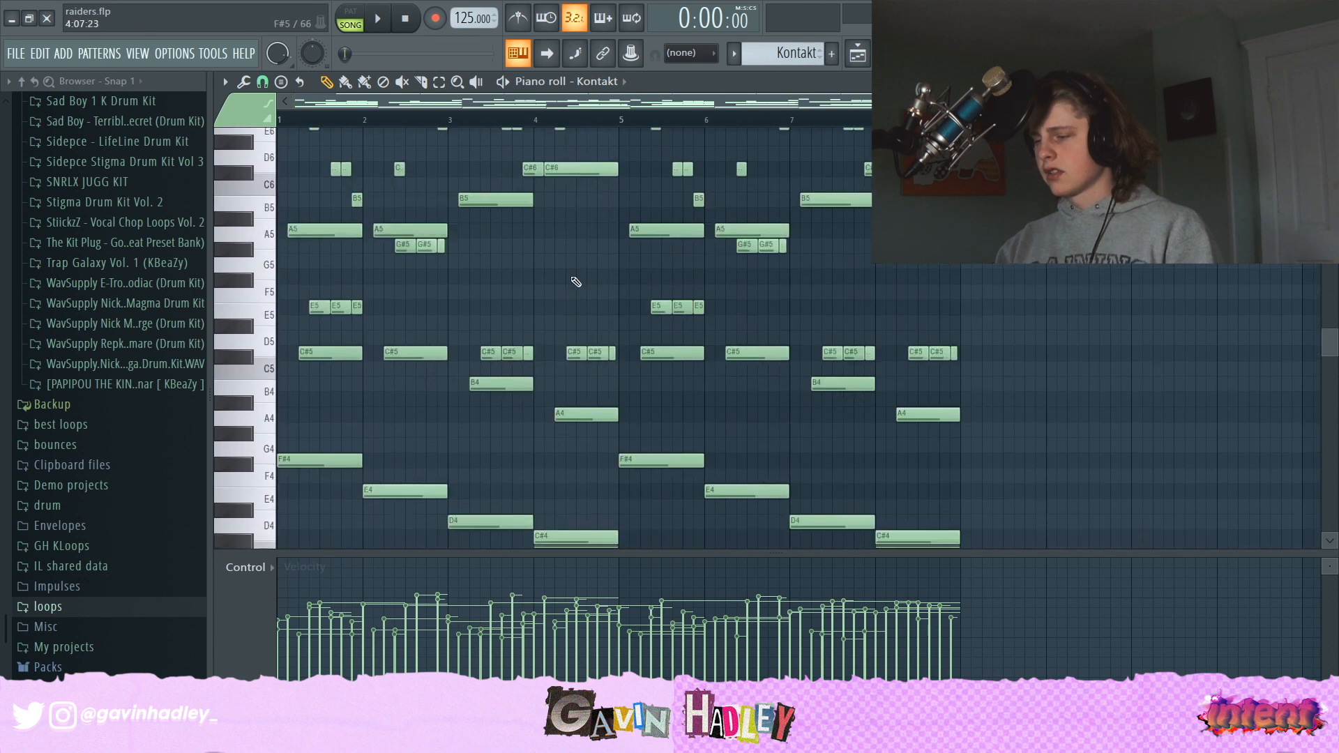
{"action": "scroll", "coordinate": [579, 321], "scroll_direction": "down", "scroll_amount": 4}
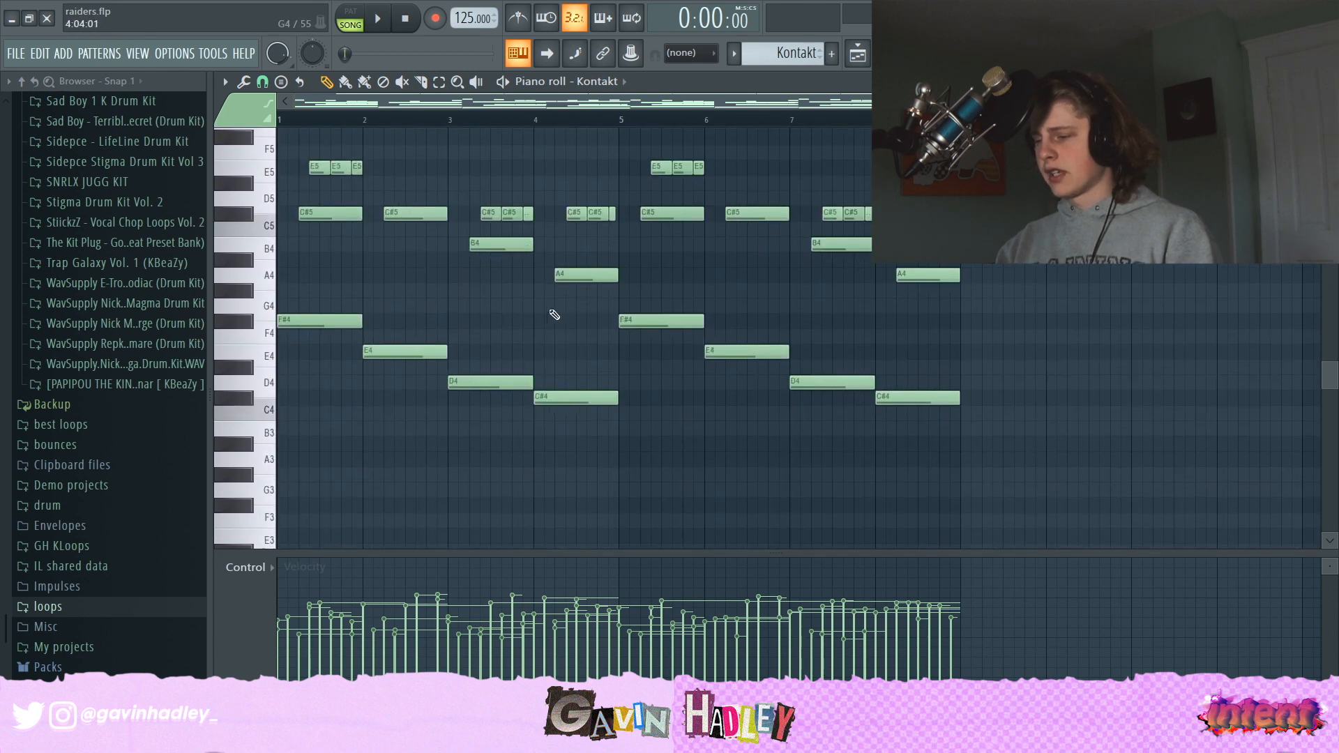
{"action": "left_click", "coordinate": [306, 371]}
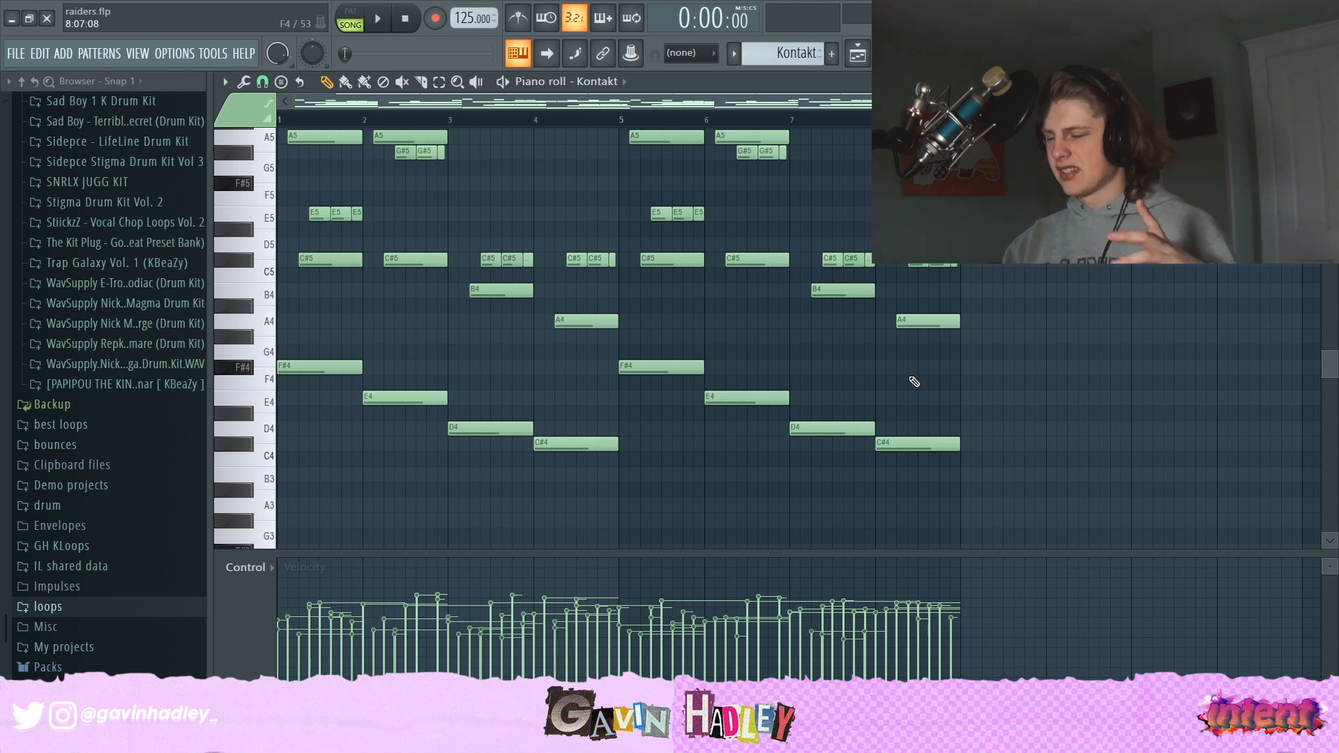
{"action": "scroll", "coordinate": [719, 373], "scroll_direction": "up", "scroll_amount": 2}
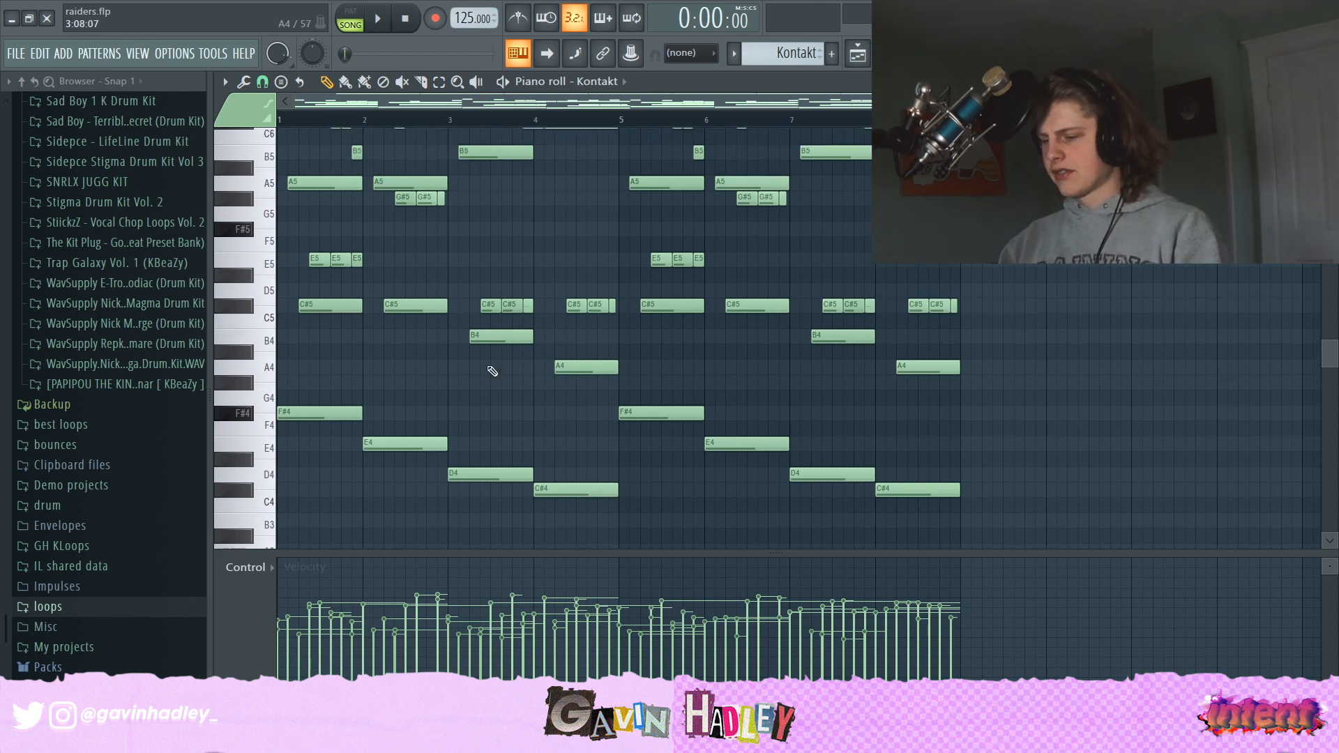
{"action": "scroll", "coordinate": [310, 351], "scroll_direction": "up", "scroll_amount": 4}
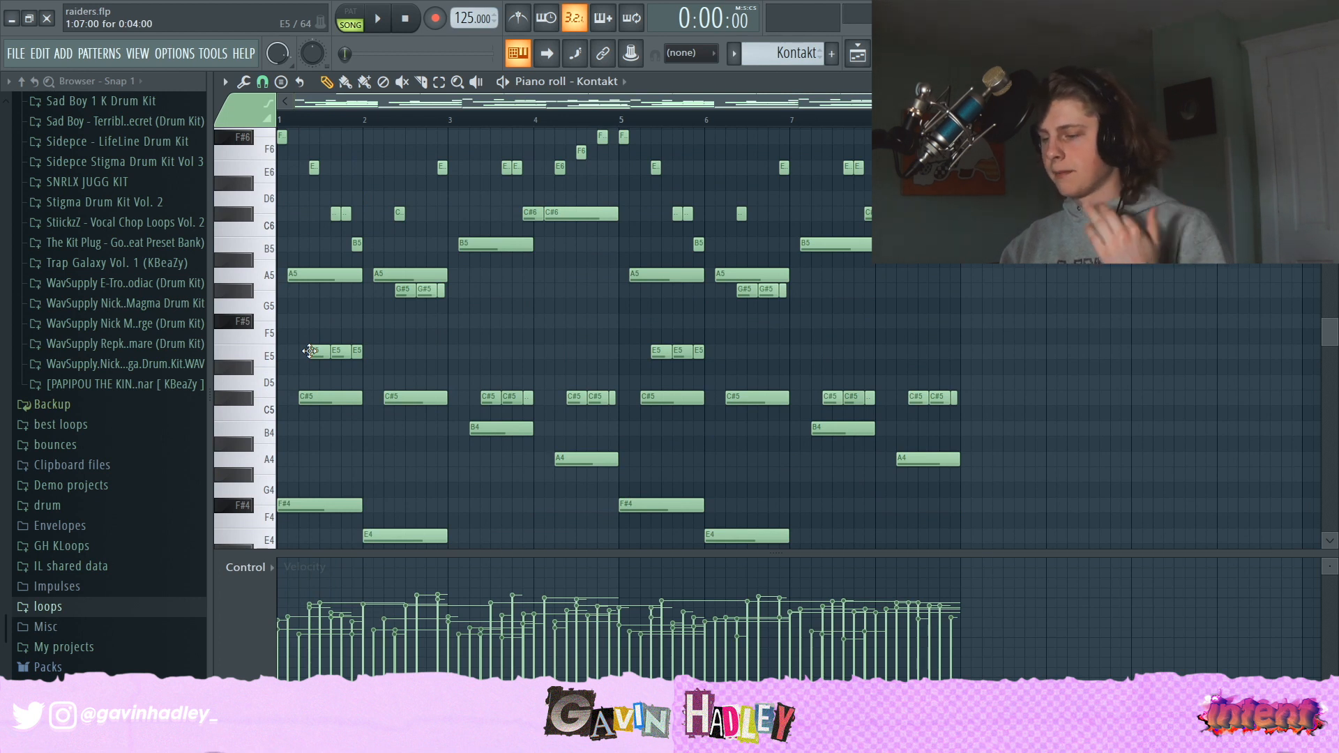
Step: Move the C#5 note in bar 1 slightly earlier and sound the A5 note above it
{"action": "scroll", "coordinate": [383, 303], "scroll_direction": "up", "scroll_amount": 2, "text": "ctrl"}
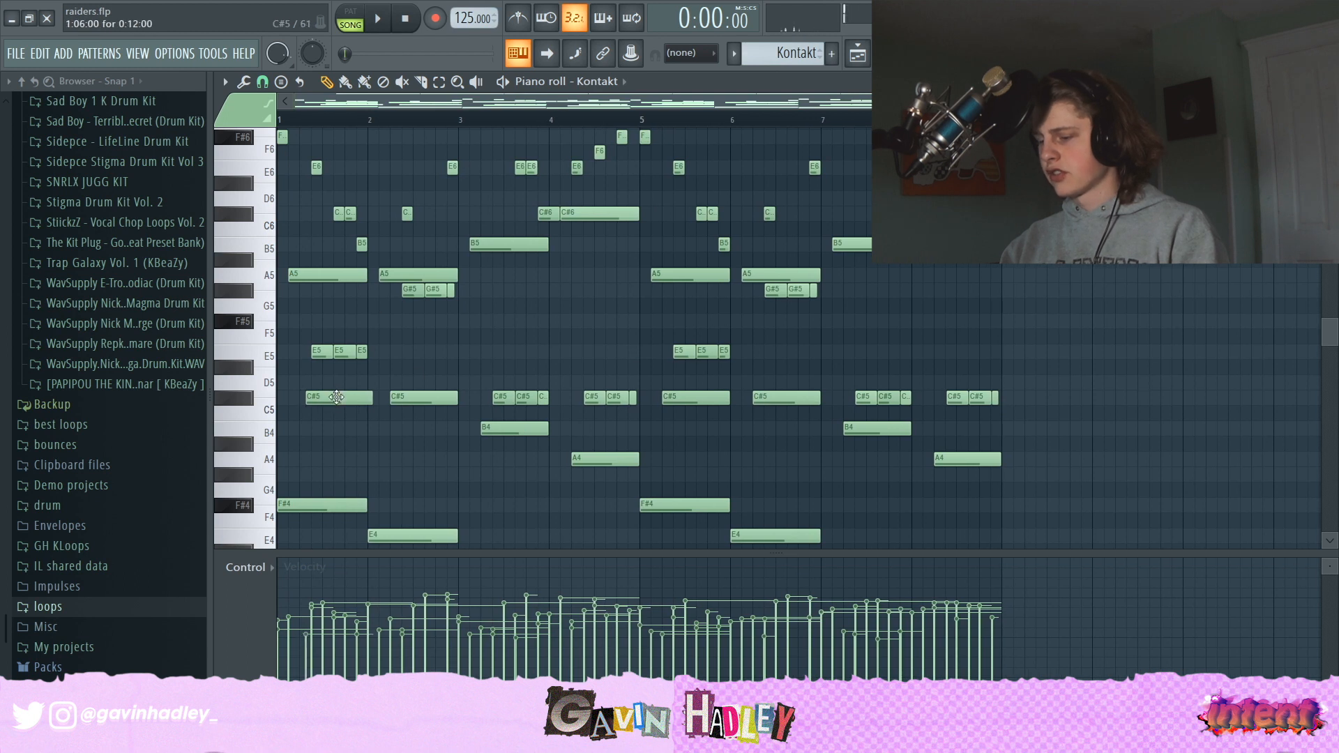
{"action": "left_click_drag", "start_coordinate": [332, 403], "coordinate": [325, 403]}
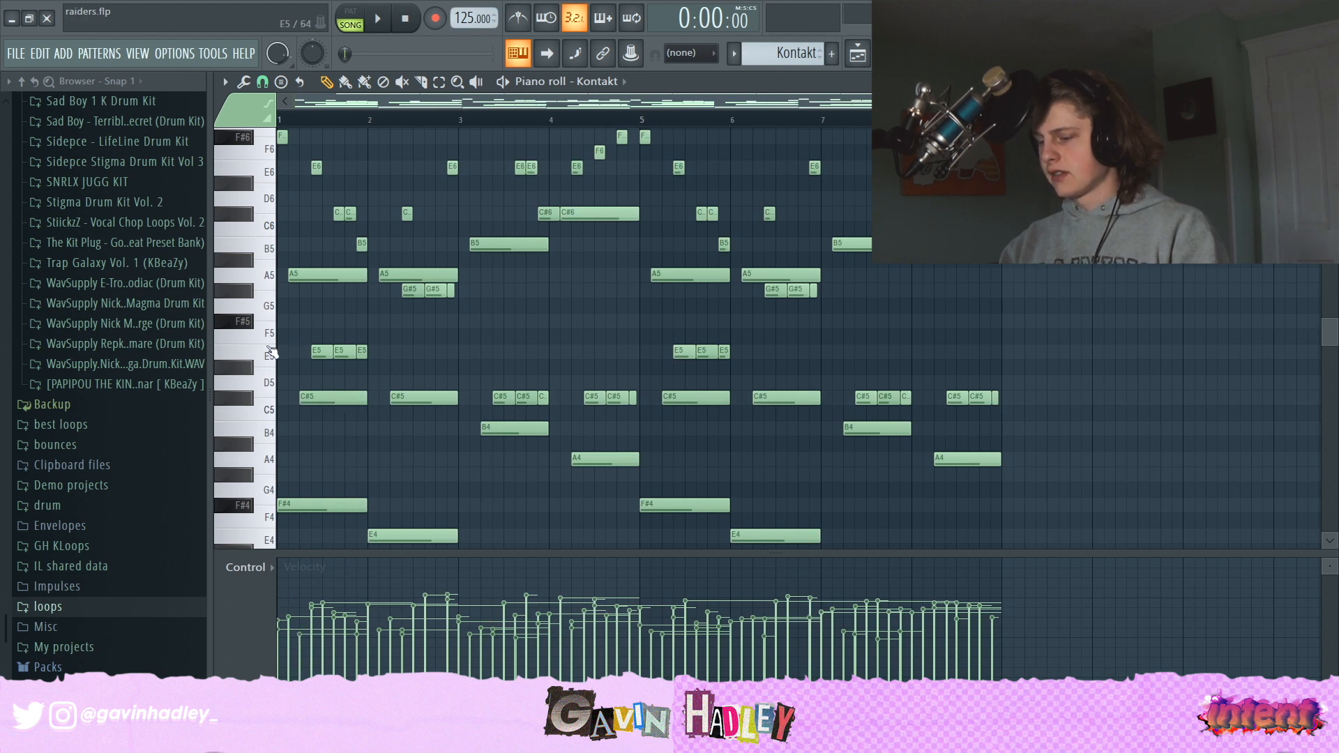
{"action": "left_click", "coordinate": [304, 274]}
Step: Highlight the middle notes of bar 1: the A5, the first E5 and the C#5
{"action": "left_click_drag", "start_coordinate": [1263, 102], "coordinate": [1304, 101]}
{"action": "scroll", "coordinate": [419, 230], "scroll_direction": "down", "scroll_amount": 5}
{"action": "scroll", "coordinate": [373, 268], "scroll_direction": "up", "scroll_amount": 2}
{"action": "scroll", "coordinate": [377, 280], "scroll_direction": "up", "scroll_amount": 2}
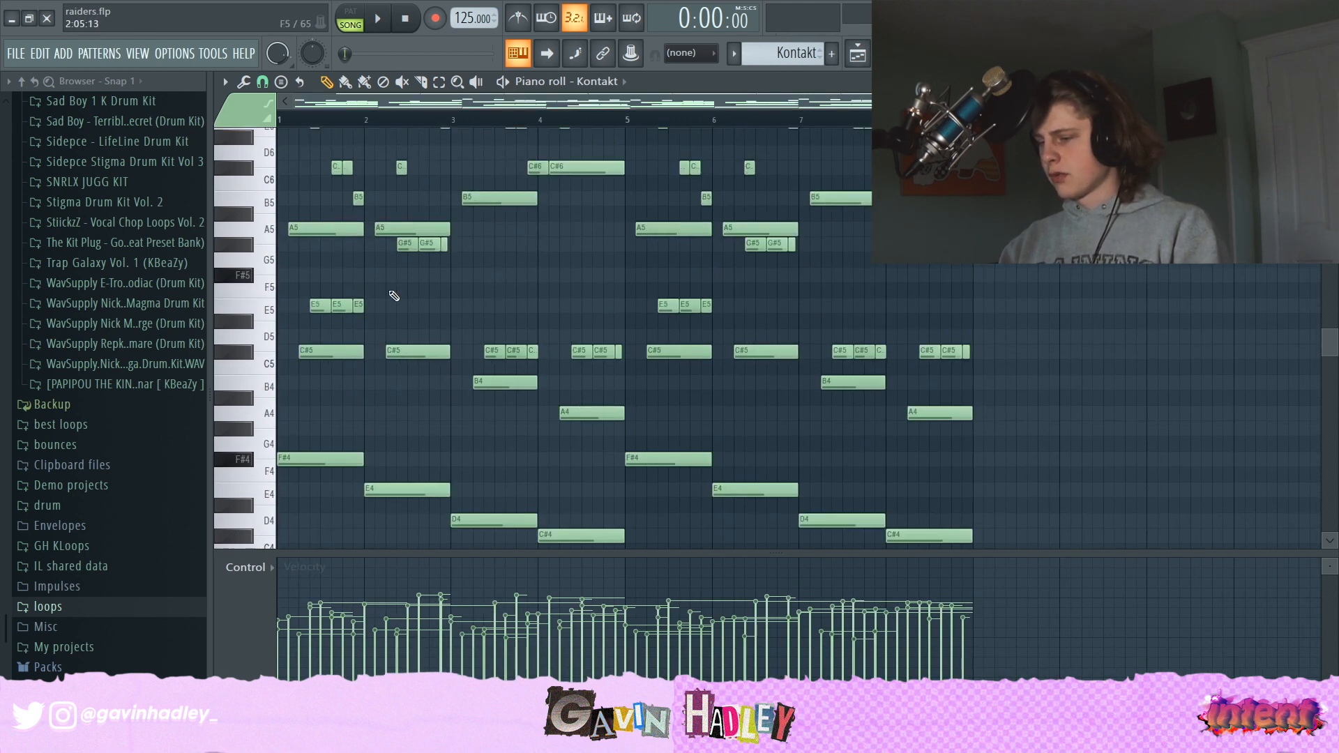
{"action": "left_click_drag", "start_coordinate": [282, 206], "coordinate": [324, 481]}
{"action": "left_click", "coordinate": [588, 326]}
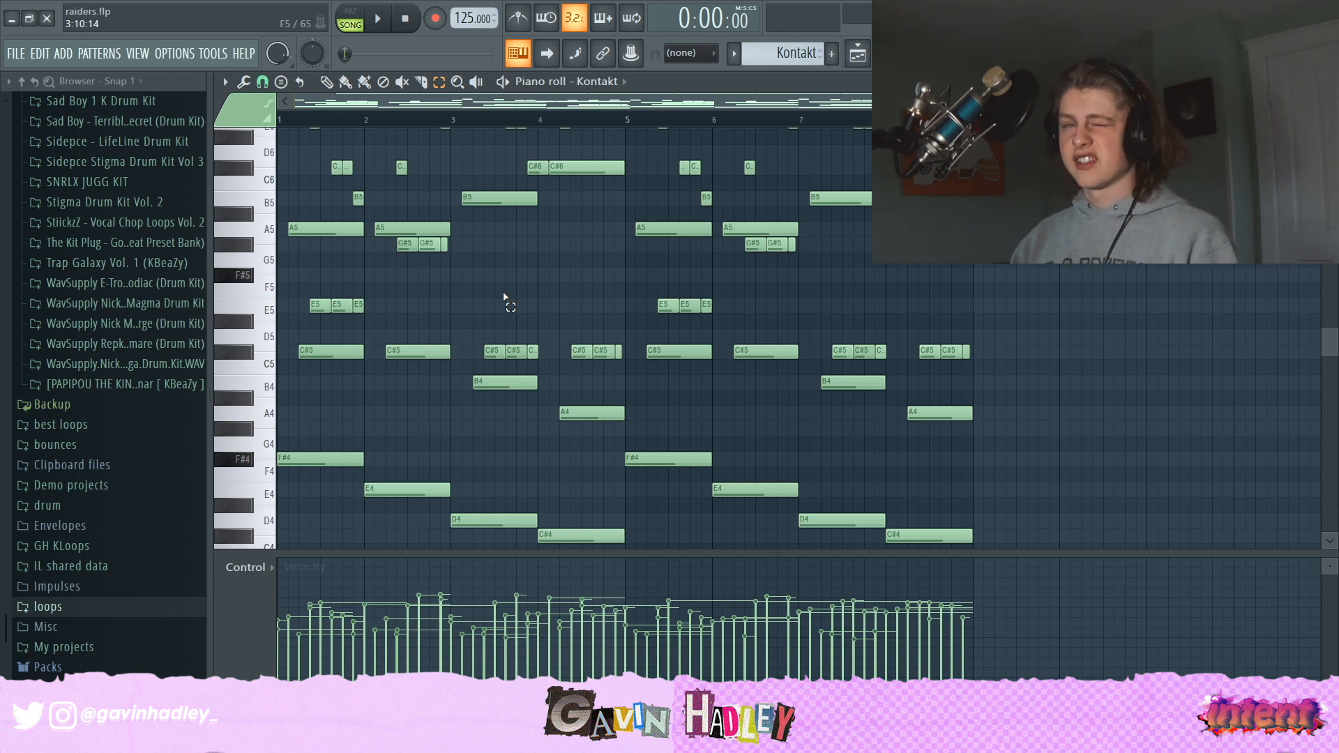
{"action": "left_click_drag", "start_coordinate": [283, 209], "coordinate": [322, 444]}
{"action": "scroll", "coordinate": [430, 362], "scroll_direction": "down", "scroll_amount": 4}
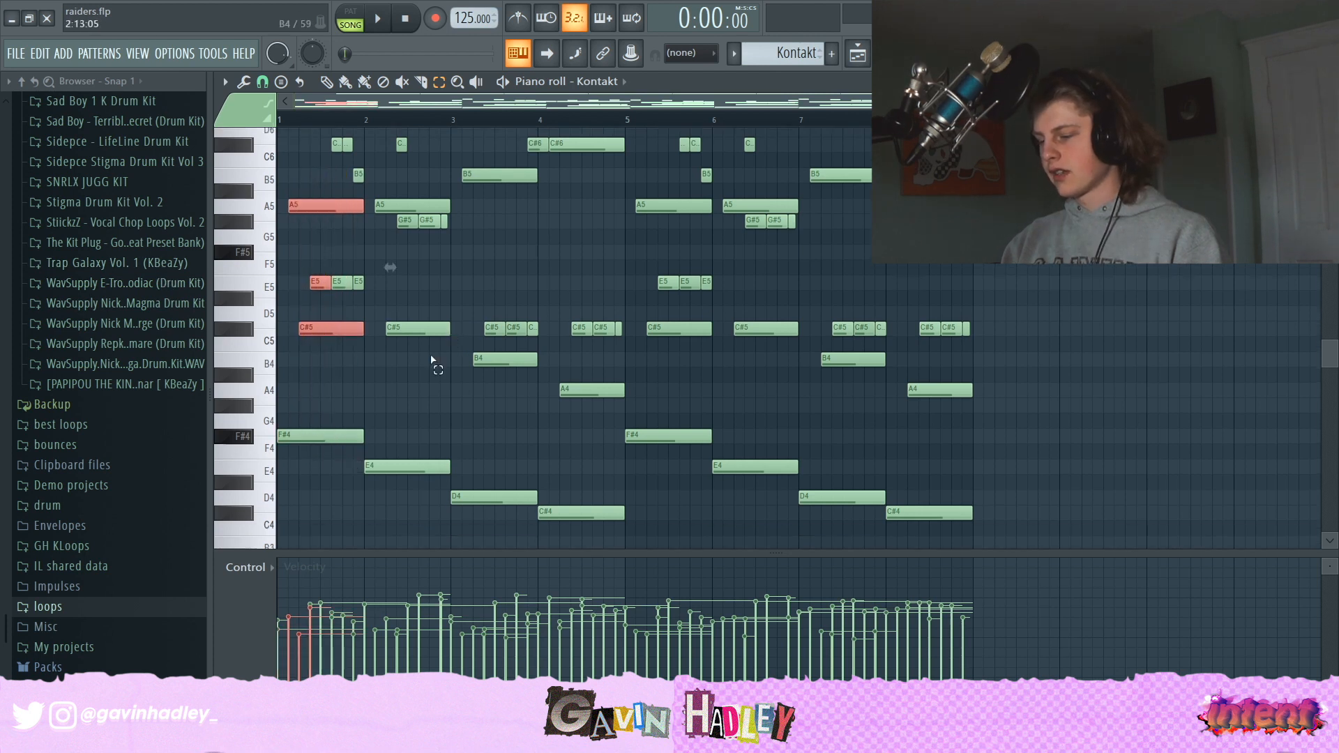
Step: Highlight the lower notes across bars 2 to 4 of the Kontakt pattern and clear the selection
{"action": "left_click_drag", "start_coordinate": [387, 347], "coordinate": [585, 493]}
{"action": "left_click", "coordinate": [439, 353]}
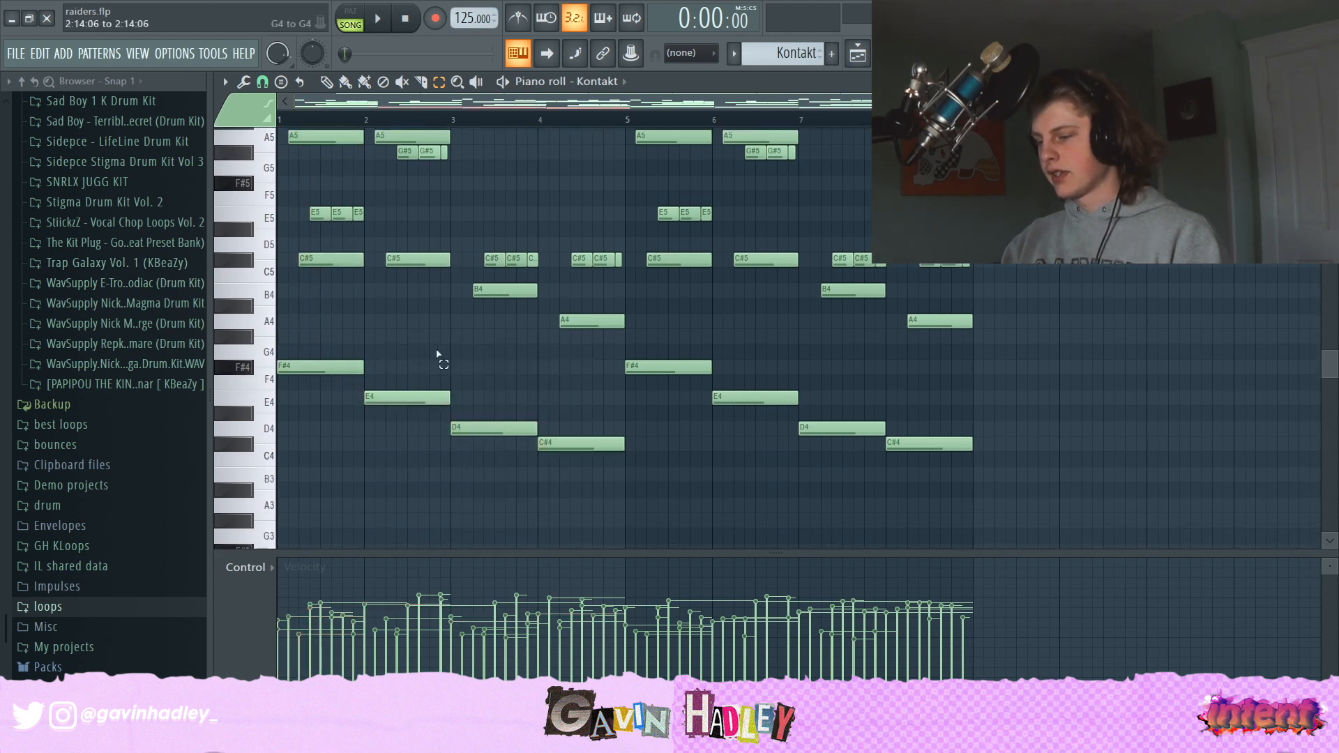
{"action": "scroll", "coordinate": [441, 352], "scroll_direction": "up", "scroll_amount": 3}
{"action": "left_click_drag", "start_coordinate": [416, 304], "coordinate": [569, 413]}
{"action": "left_click", "coordinate": [521, 267]}
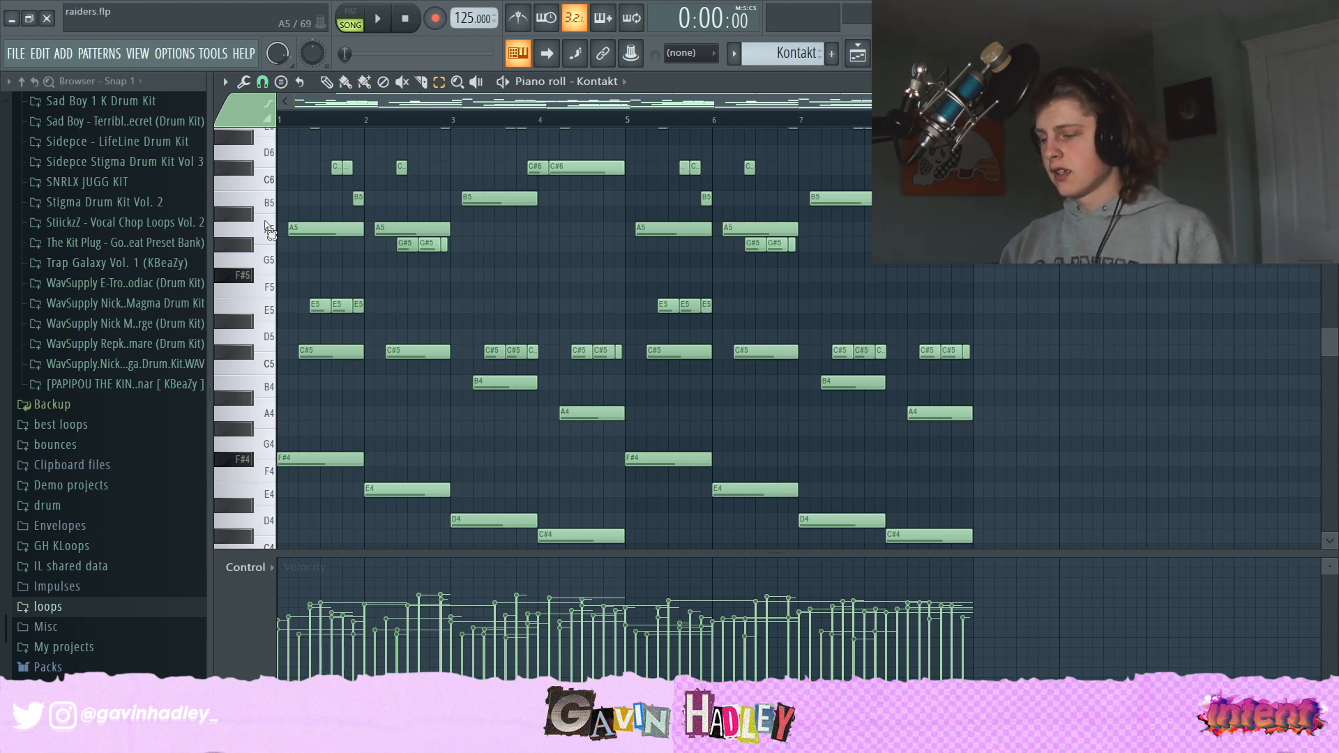
Step: Highlight the C#5 and B4 notes in bars 3 and 4, and briefly play the song from the start
{"action": "left_click_drag", "start_coordinate": [494, 329], "coordinate": [638, 399]}
{"action": "key", "text": "space"}
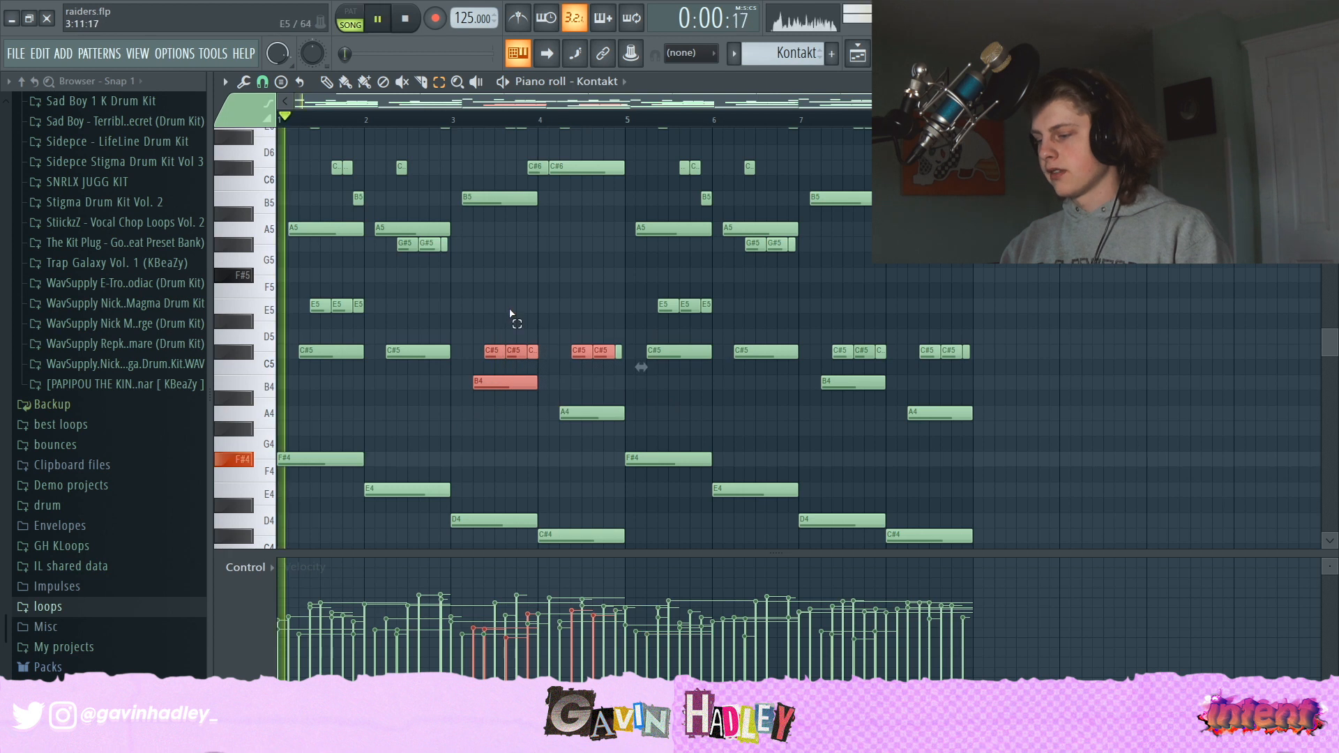
{"action": "left_click", "coordinate": [512, 316]}
{"action": "scroll", "coordinate": [519, 328], "scroll_direction": "up", "scroll_amount": 3}
{"action": "key", "text": "space"}
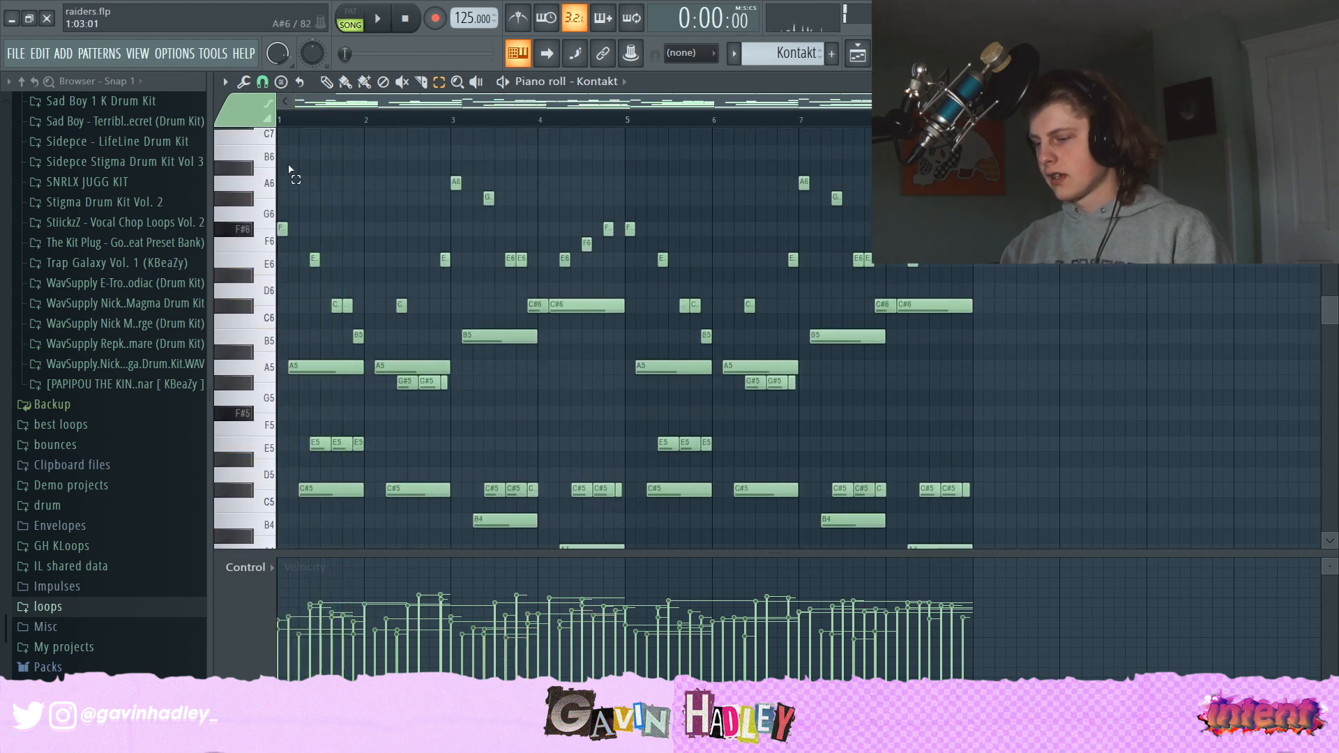
Step: Highlight the F#6, E6, C#6 and B5 melody notes in bar 1 and play the first bars
{"action": "left_click_drag", "start_coordinate": [283, 164], "coordinate": [351, 314]}
{"action": "scroll", "coordinate": [351, 314], "scroll_direction": "down", "scroll_amount": 3}
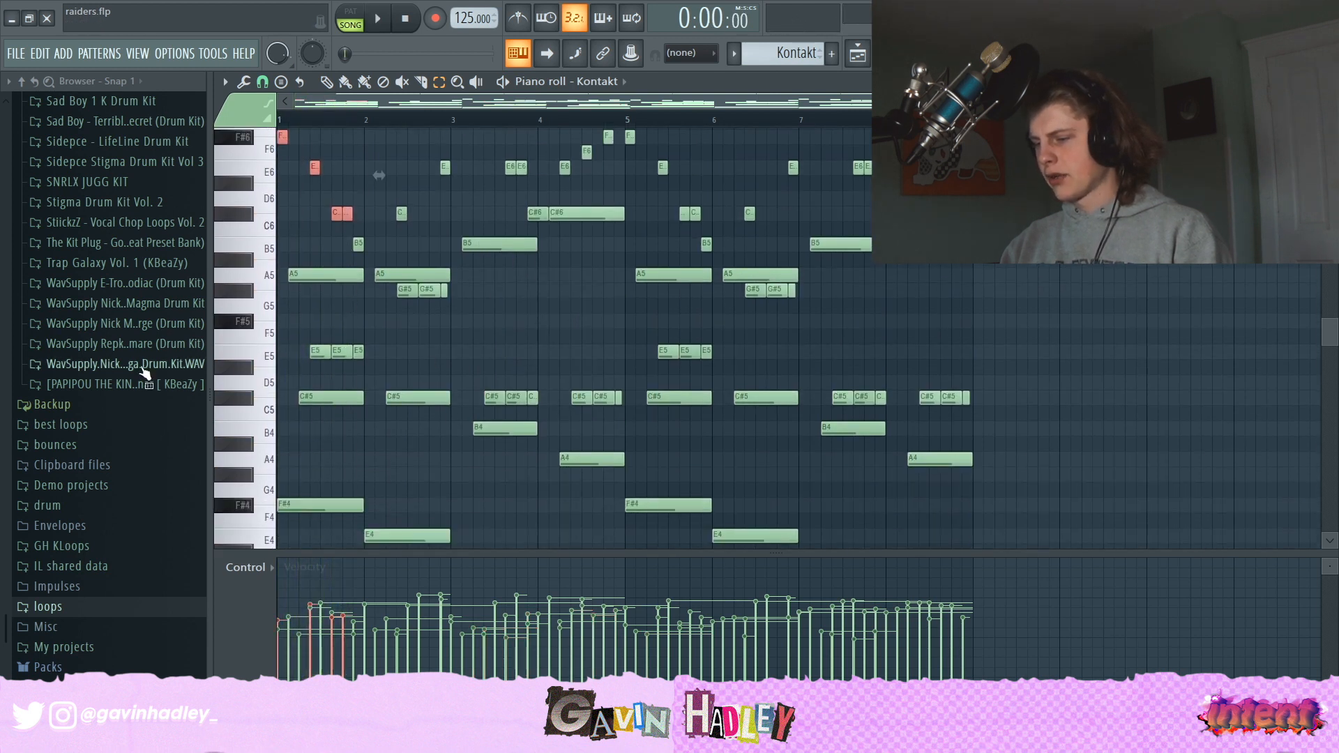
{"action": "scroll", "coordinate": [321, 328], "scroll_direction": "up", "scroll_amount": 2}
{"action": "left_click", "coordinate": [343, 168]}
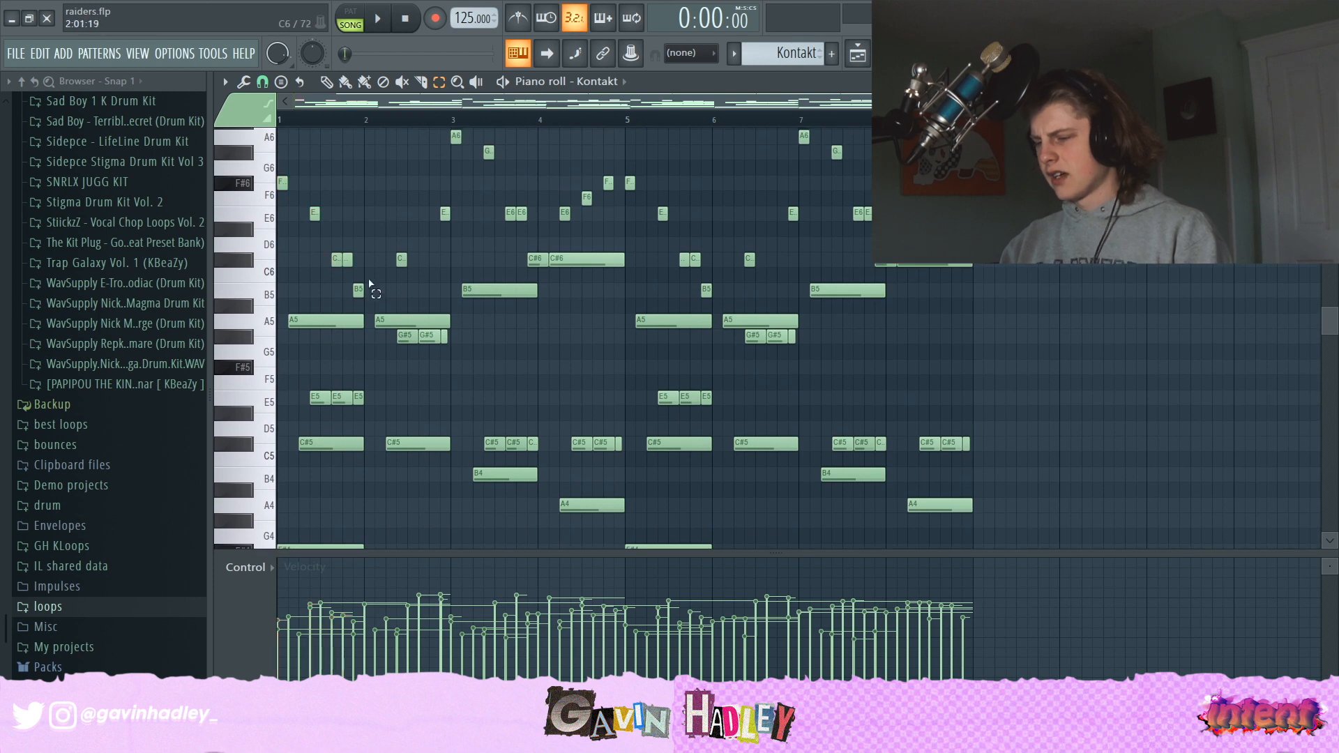
{"action": "left_click_drag", "start_coordinate": [367, 298], "coordinate": [279, 177]}
{"action": "key", "text": "space"}
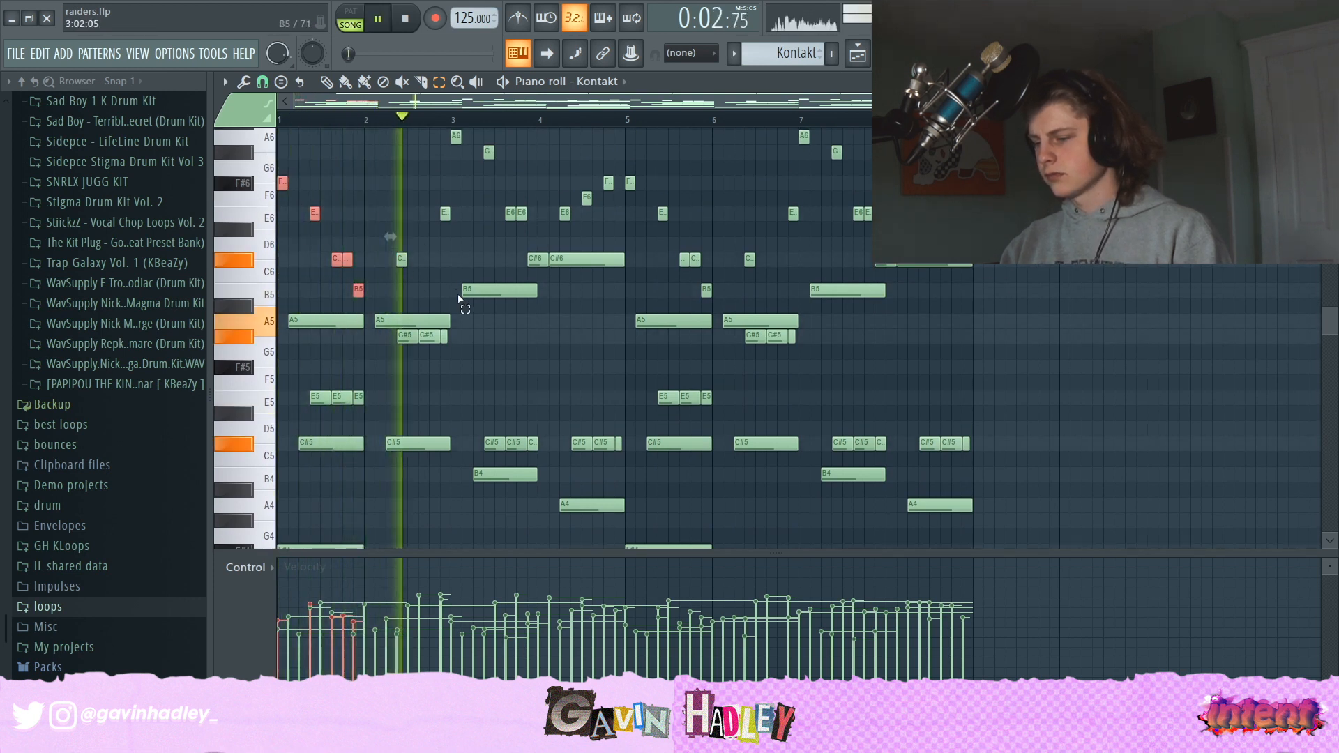
{"action": "key", "text": "space"}
{"action": "left_click", "coordinate": [466, 358]}
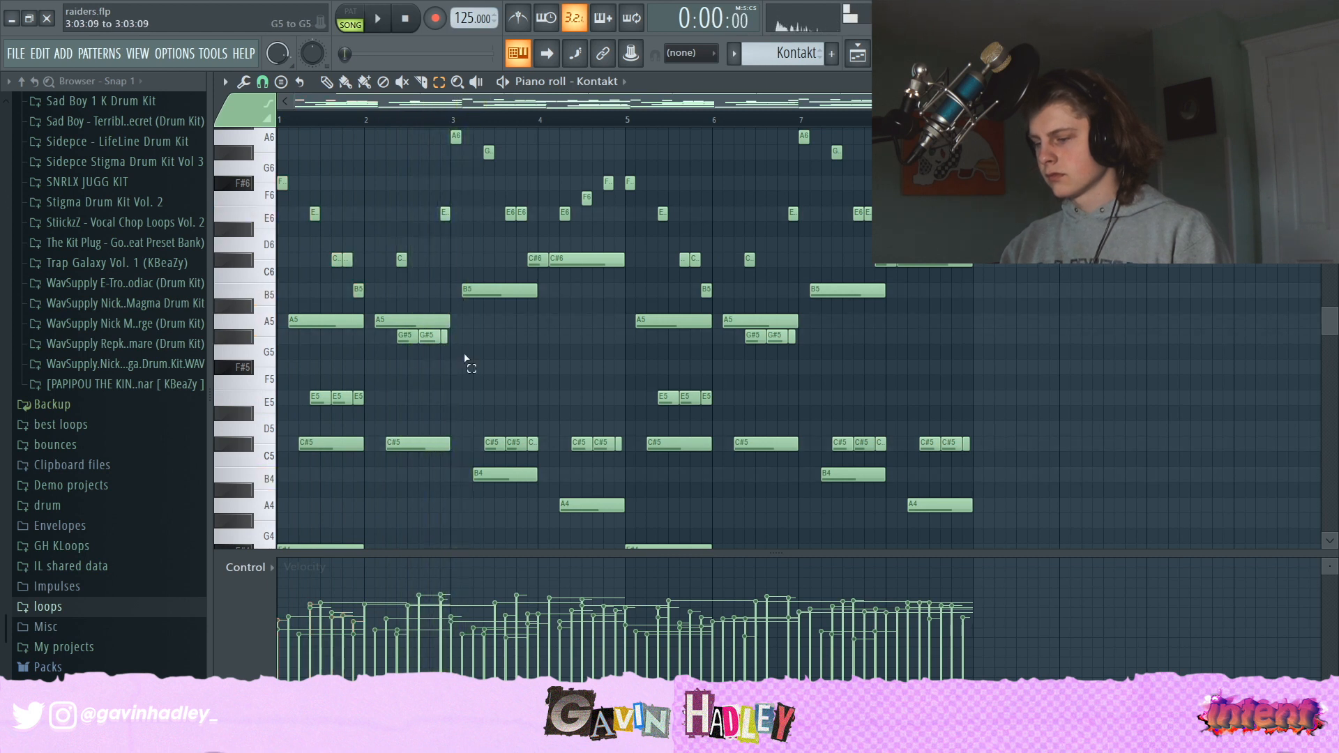
Step: Zoom in on bar 2 and select its three G#5 notes
{"action": "left_click_drag", "start_coordinate": [465, 355], "coordinate": [412, 350]}
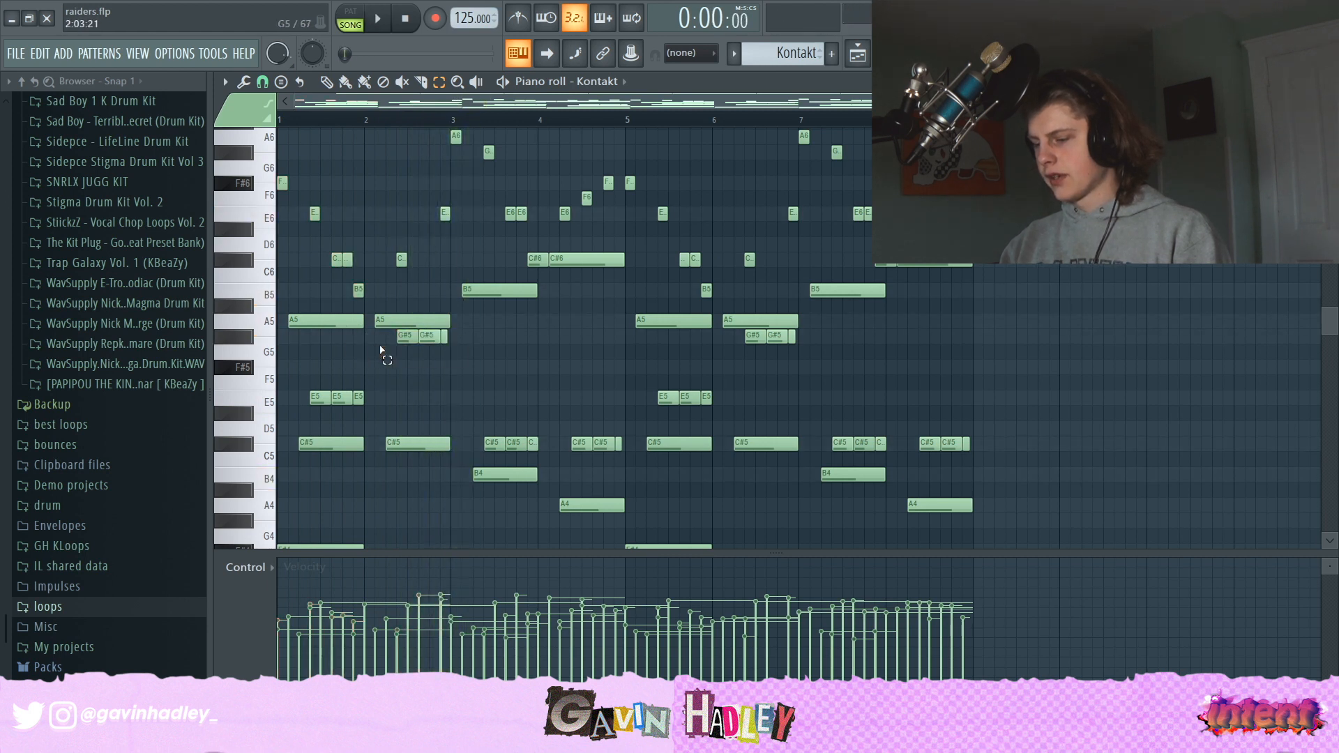
{"action": "scroll", "coordinate": [383, 351], "scroll_direction": "up", "scroll_amount": 3, "text": "ctrl"}
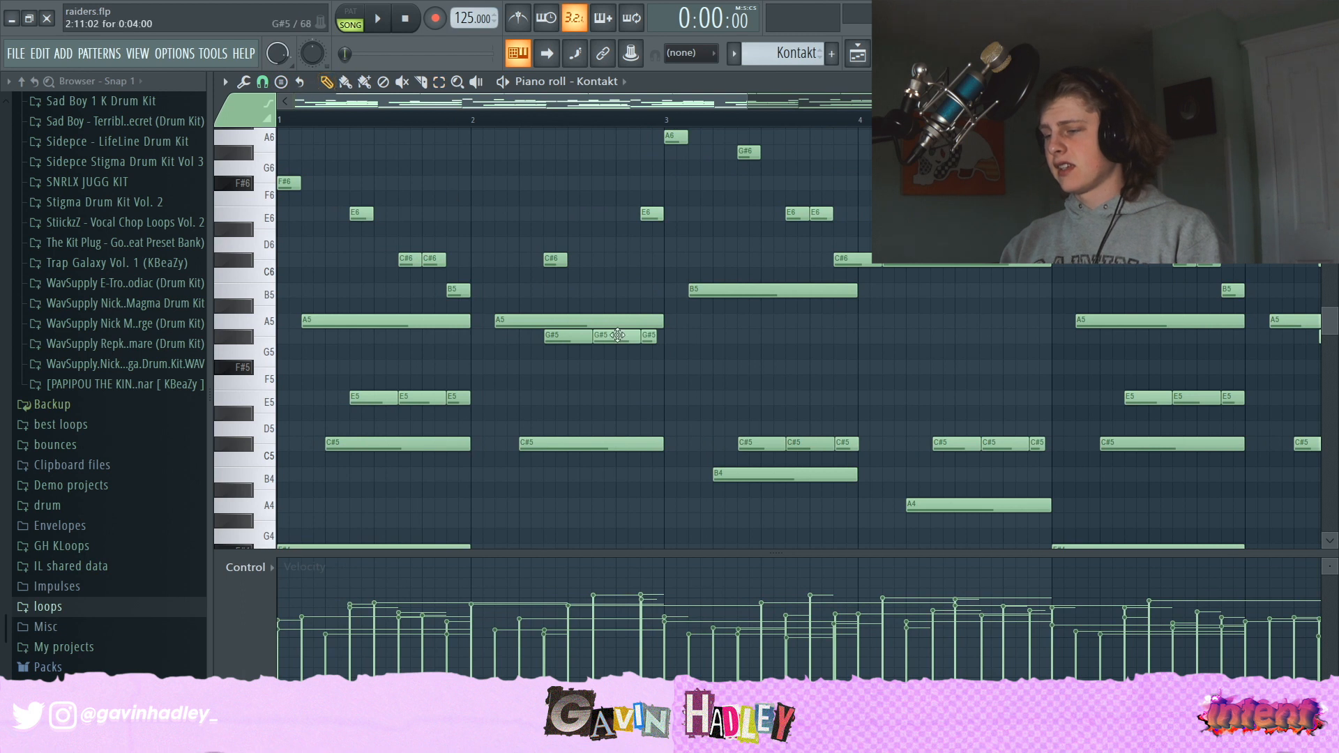
{"action": "scroll", "coordinate": [602, 314], "scroll_direction": "down", "scroll_amount": 3}
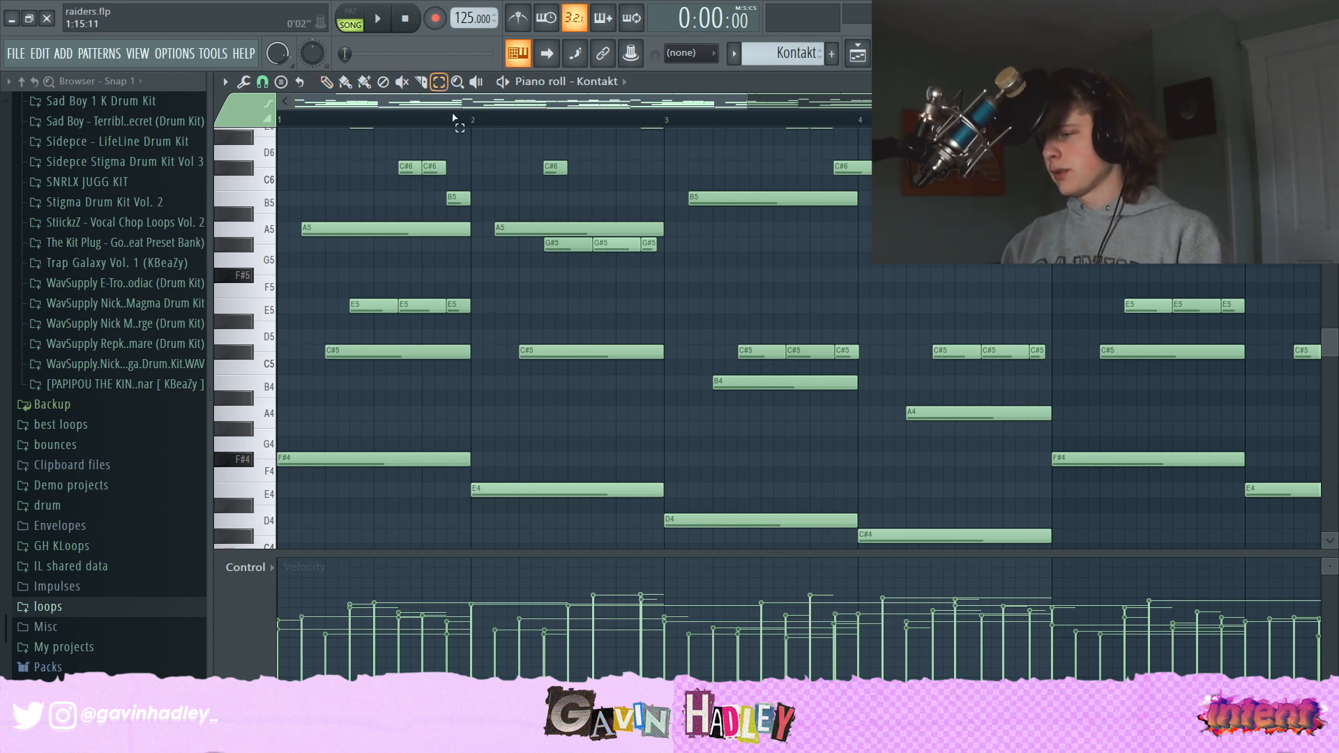
{"action": "left_click_drag", "start_coordinate": [523, 243], "coordinate": [487, 250]}
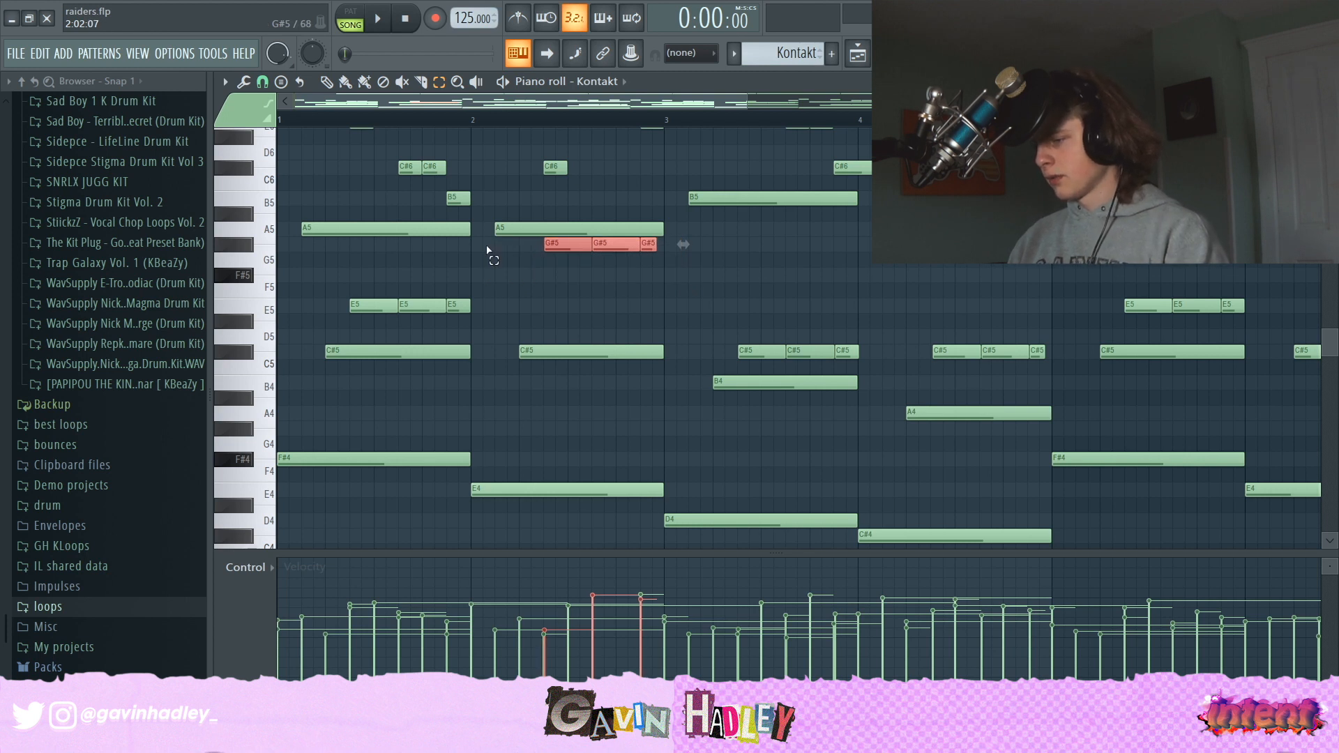
Step: Step back three entries in the edit history and clear the G#5 note selection
{"action": "key", "text": "ctrl+alt+z"}
{"action": "key", "text": "ctrl+alt+z"}
{"action": "key", "text": "ctrl+alt+z"}
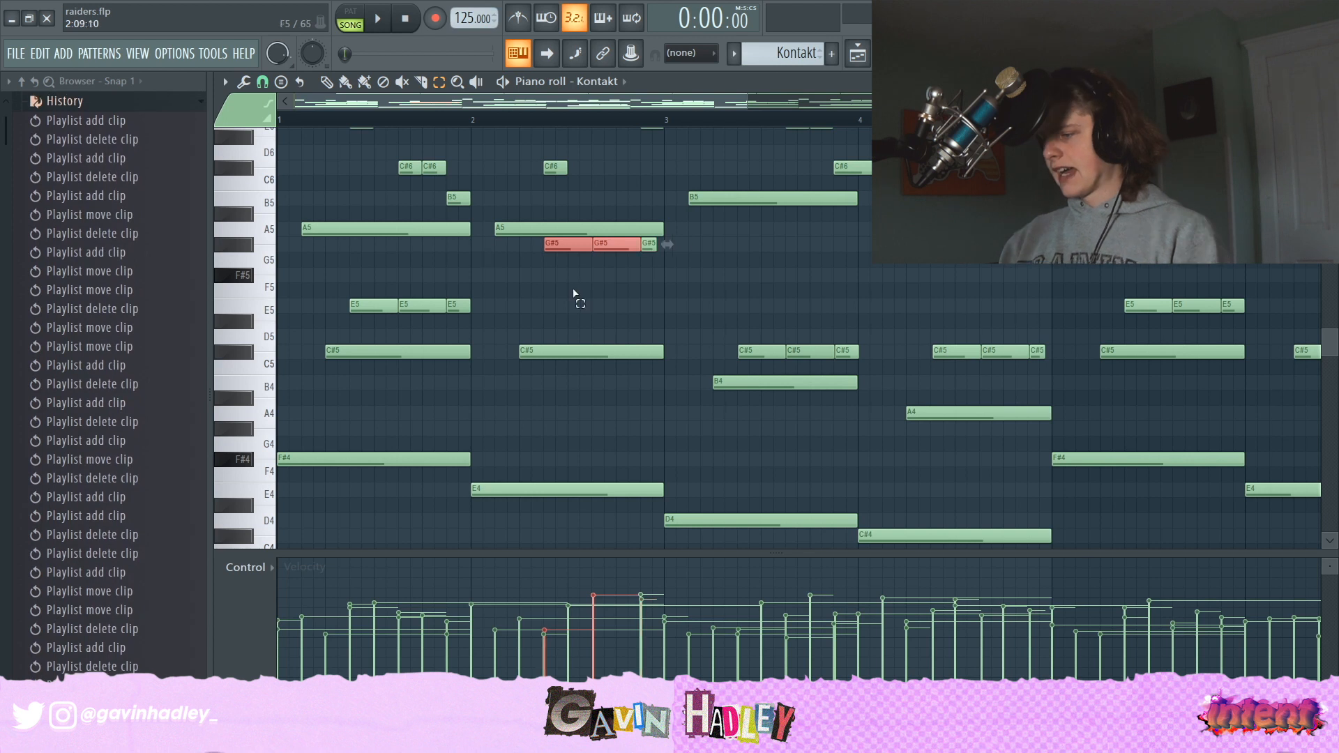
{"action": "left_click", "coordinate": [574, 293], "text": "ctrl"}
Step: Play the first two bars and sound the middle G#5 note in bar 2
{"action": "key", "text": "space"}
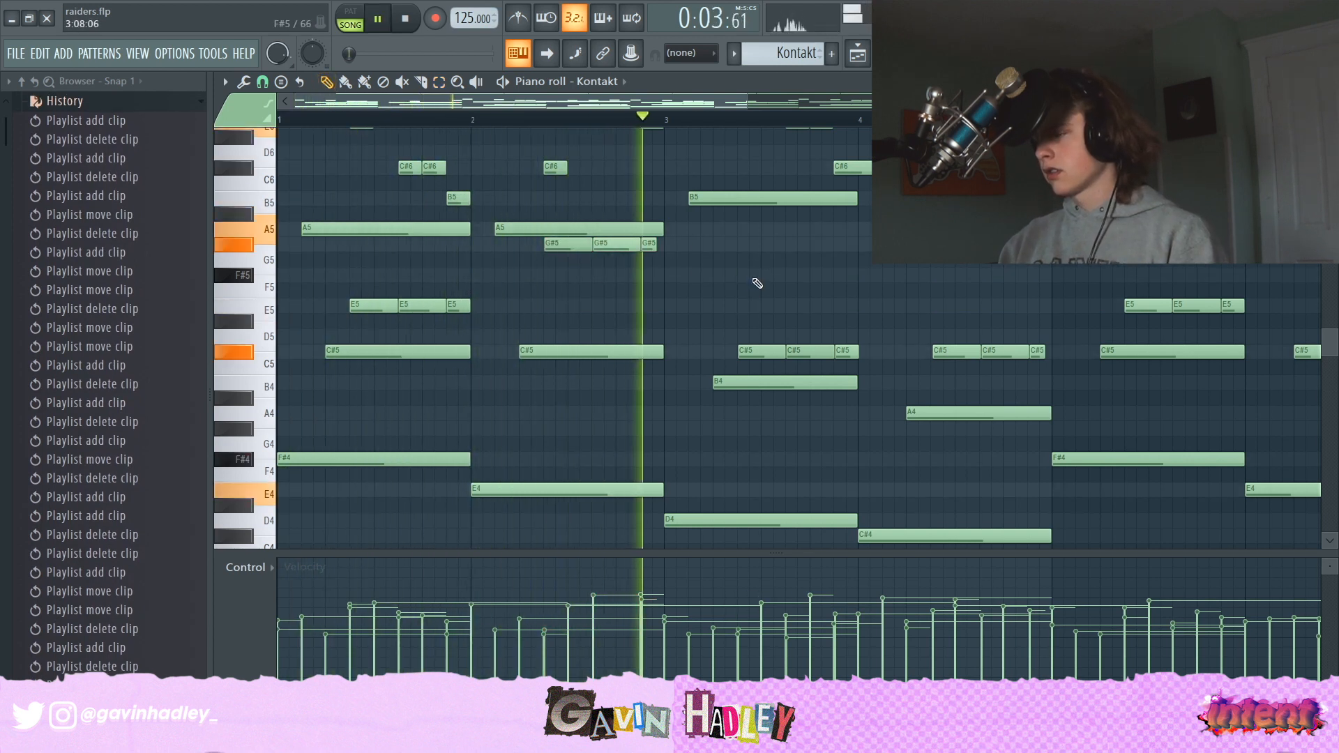
{"action": "key", "text": "space"}
{"action": "left_click", "coordinate": [609, 244]}
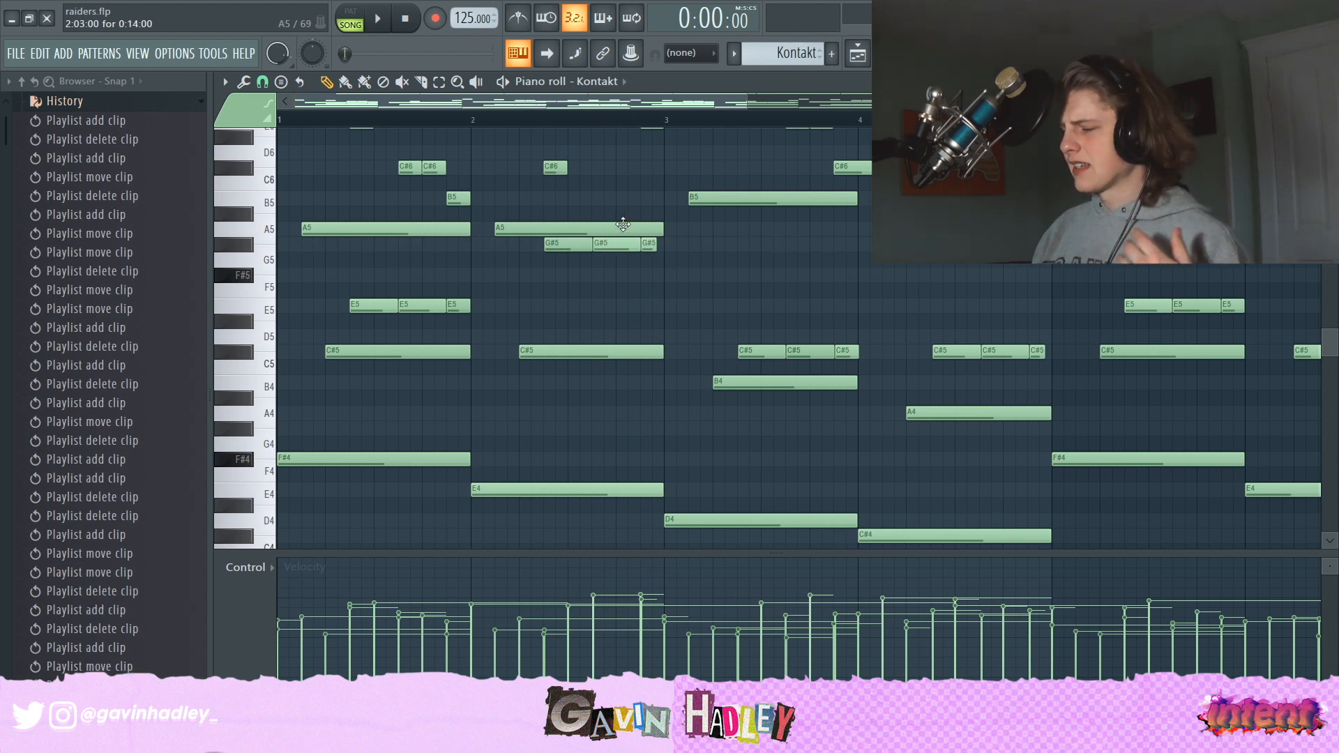
{"action": "scroll", "coordinate": [593, 230], "scroll_direction": "up", "scroll_amount": 5}
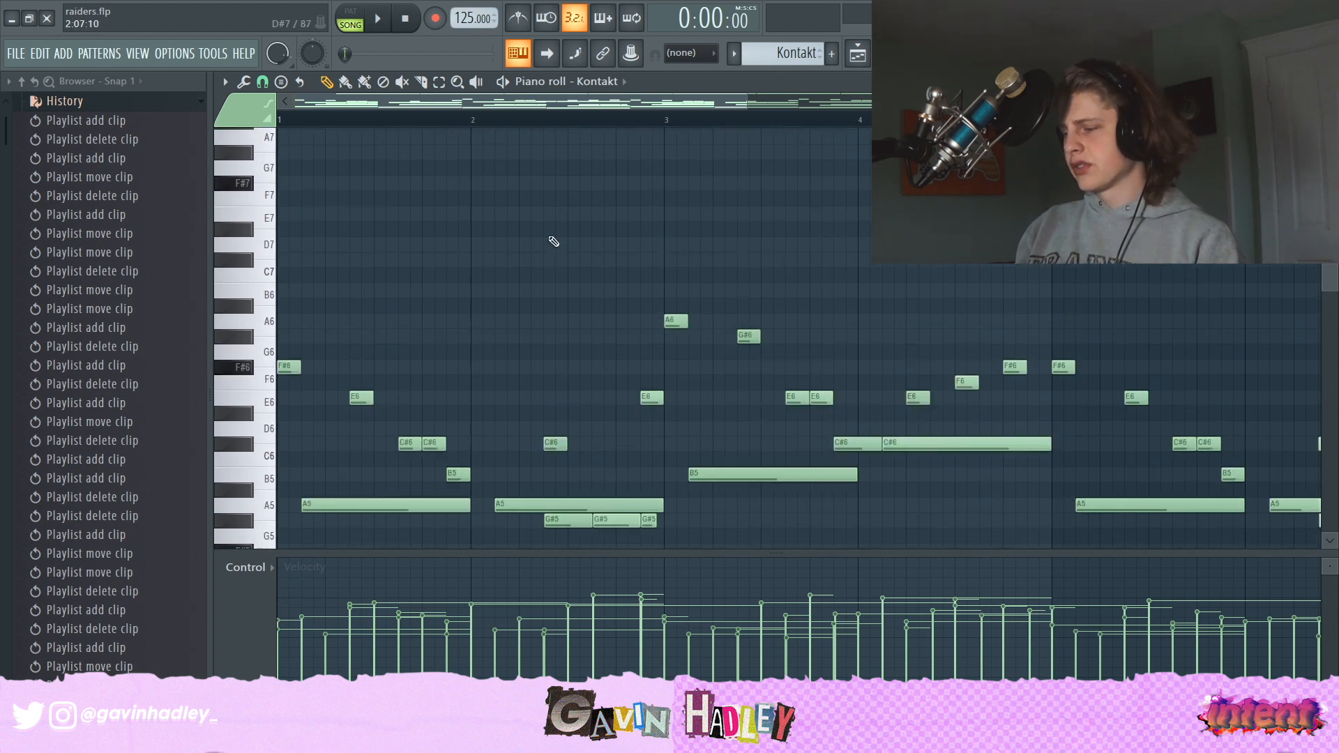
Step: Set the playback start near the end of bar 2 and play the Kontakt pattern into bar 3
{"action": "scroll", "coordinate": [494, 270], "scroll_direction": "down", "scroll_amount": 3}
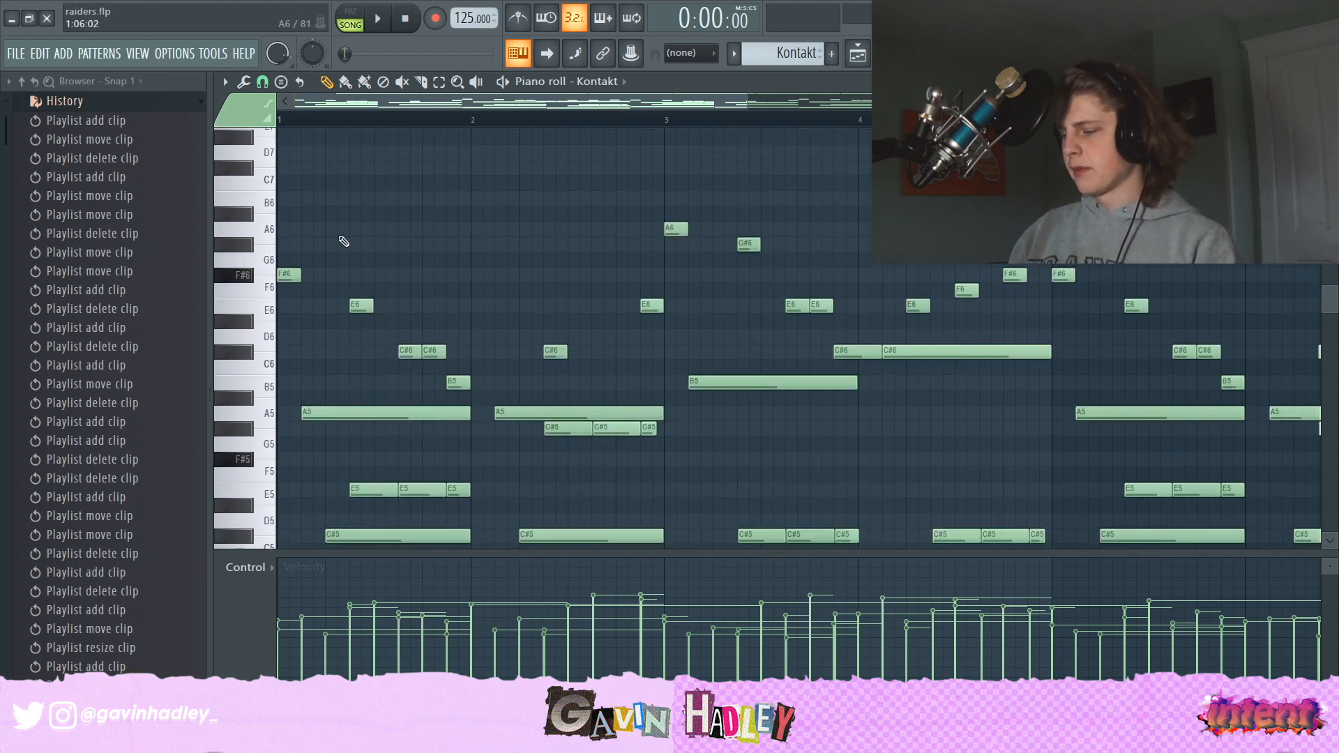
{"action": "key", "text": "space"}
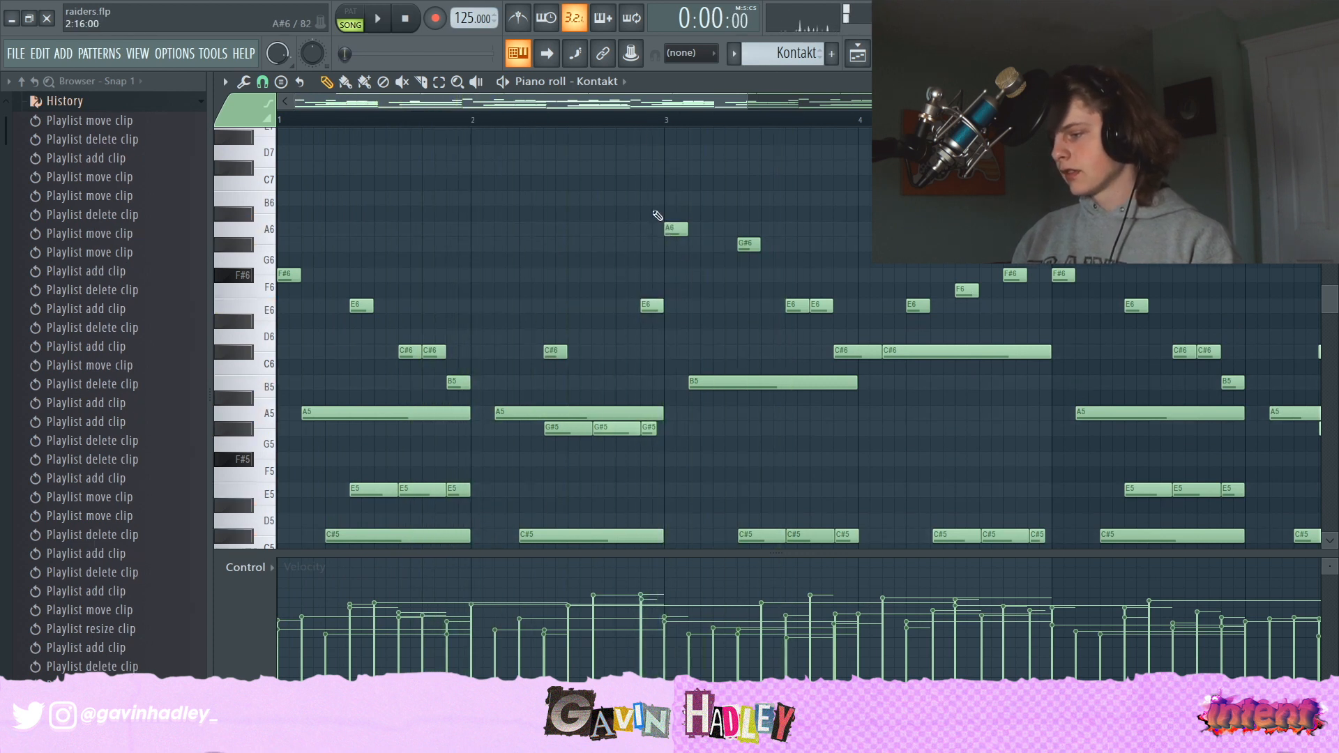
{"action": "left_click", "coordinate": [634, 123]}
{"action": "key", "text": "space"}
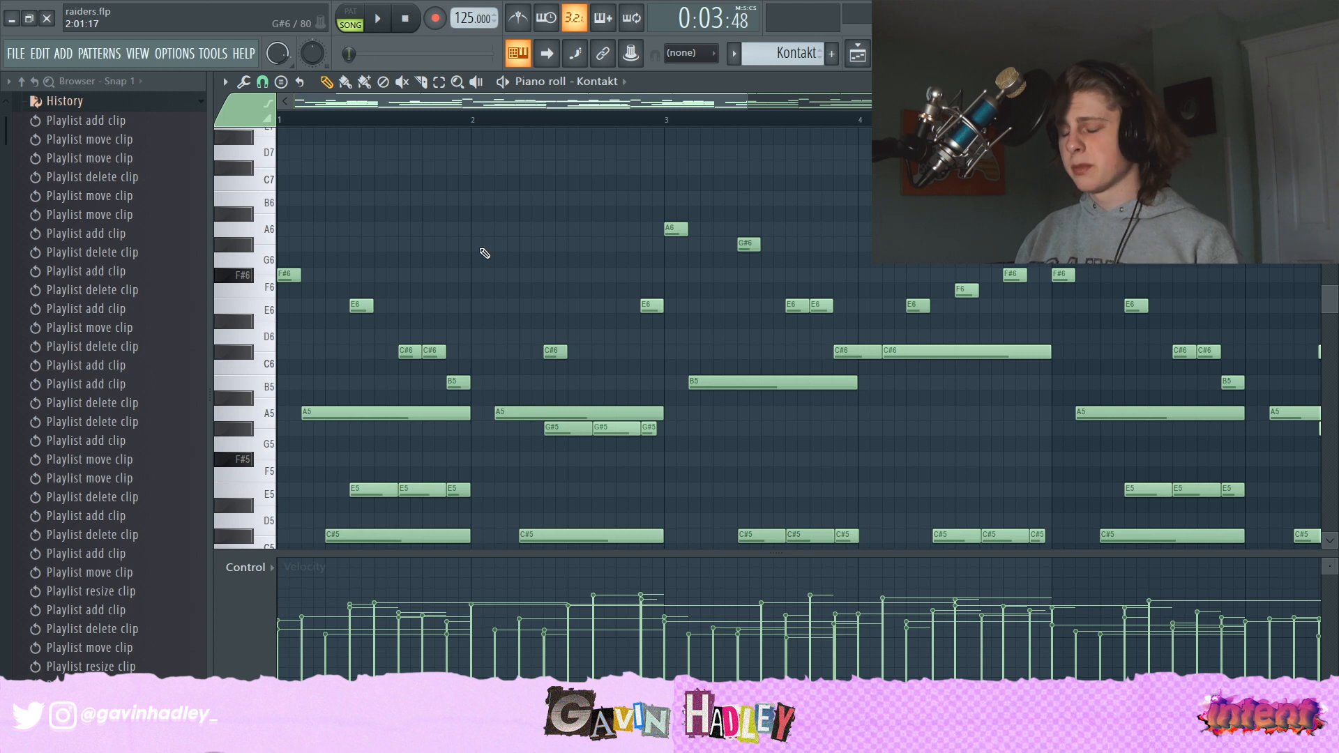
{"action": "key", "text": "space"}
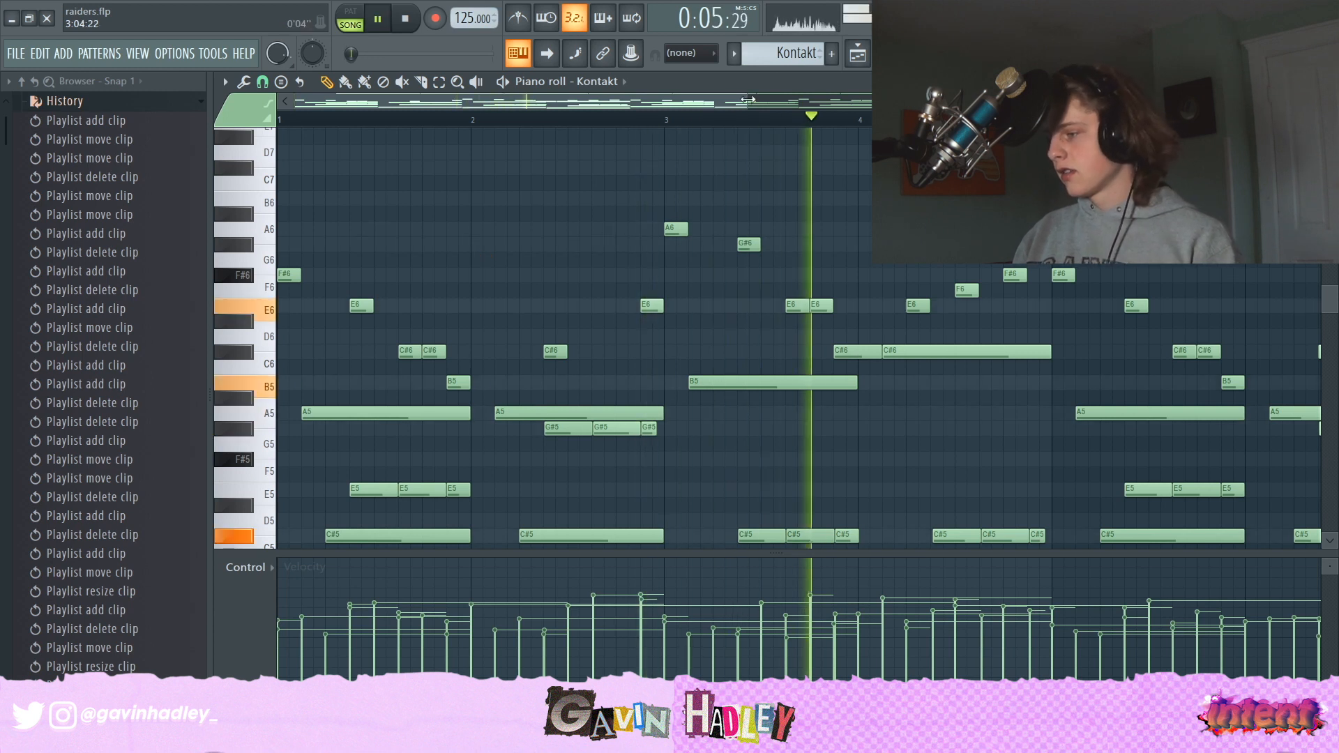
{"action": "left_click_drag", "start_coordinate": [748, 100], "coordinate": [769, 128]}
{"action": "key", "text": "space"}
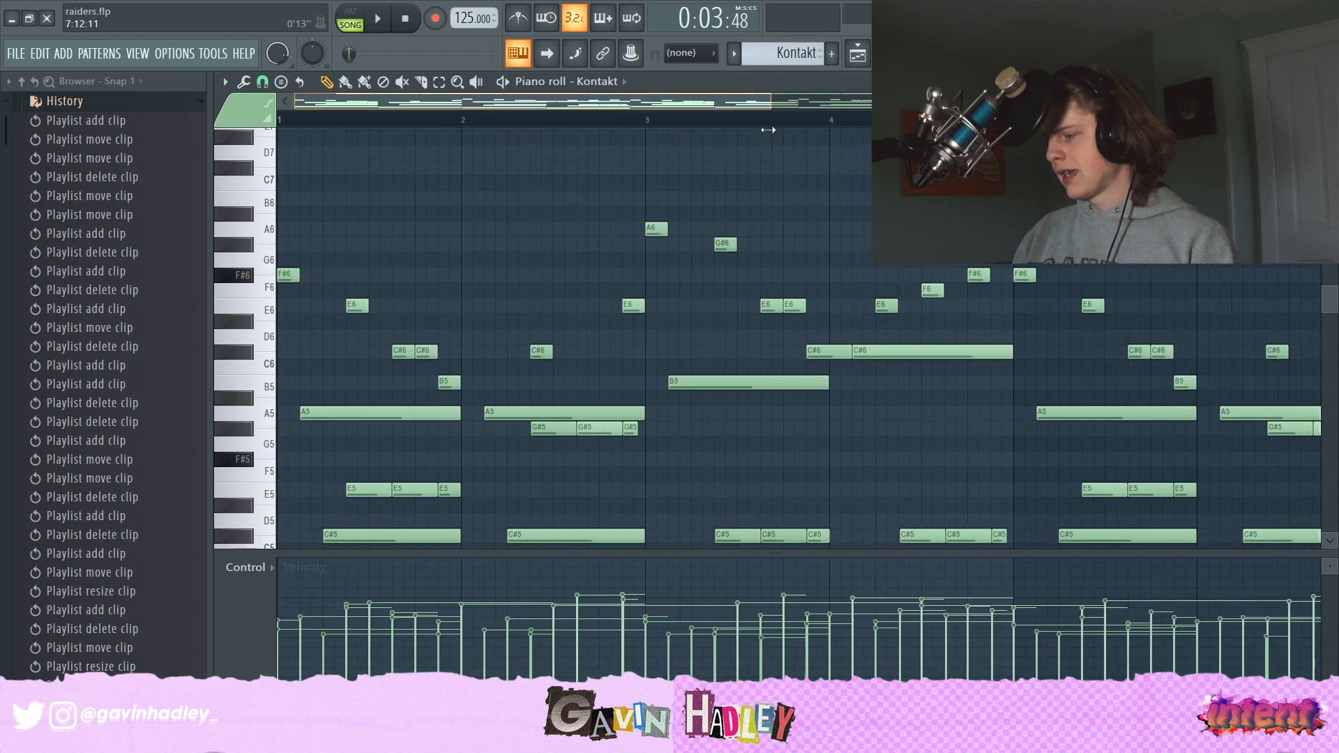
Step: Select the E6, F6 and F#6 notes in bar 4 for a closer look
{"action": "left_click_drag", "start_coordinate": [846, 213], "coordinate": [972, 316]}
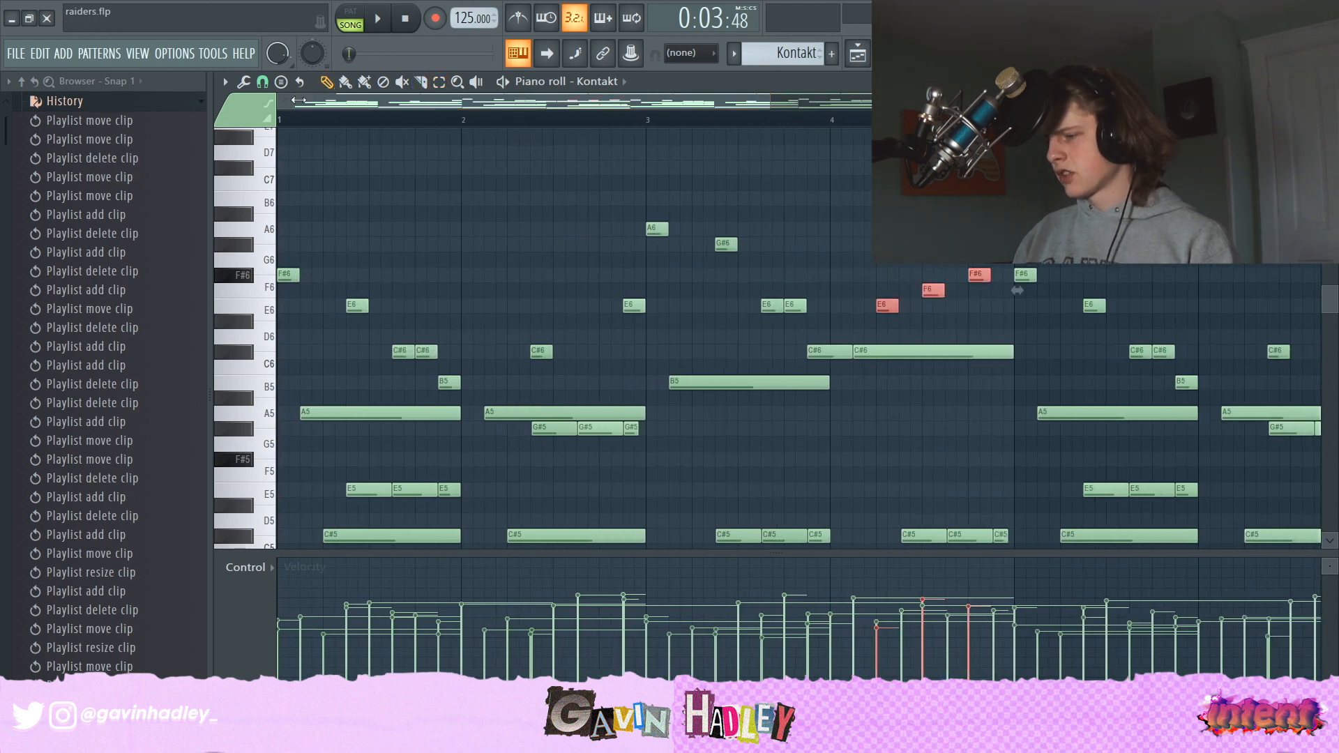
{"action": "left_click_drag", "start_coordinate": [299, 100], "coordinate": [454, 102]}
Step: Try an F#6 and a G6 note just above the F6 note in bar 4 and remove both
{"action": "left_click", "coordinate": [751, 277]}
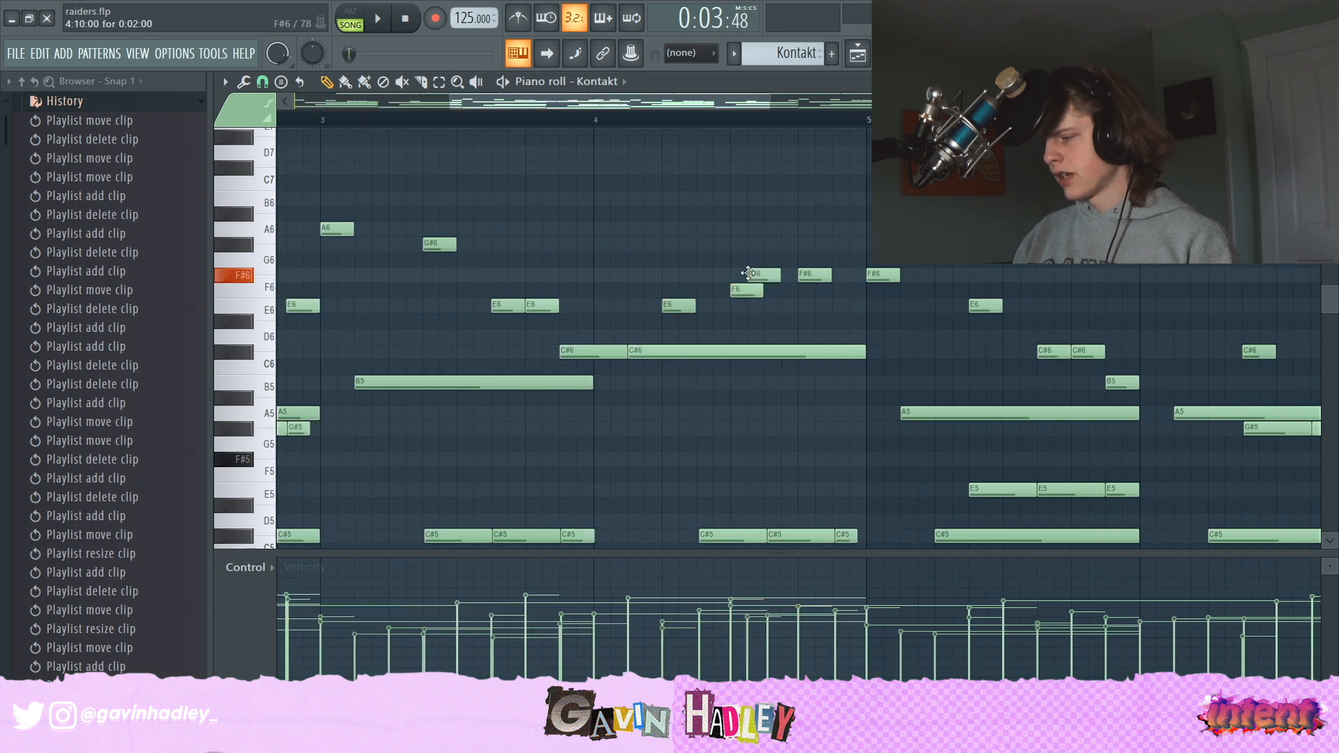
{"action": "right_click", "coordinate": [752, 277]}
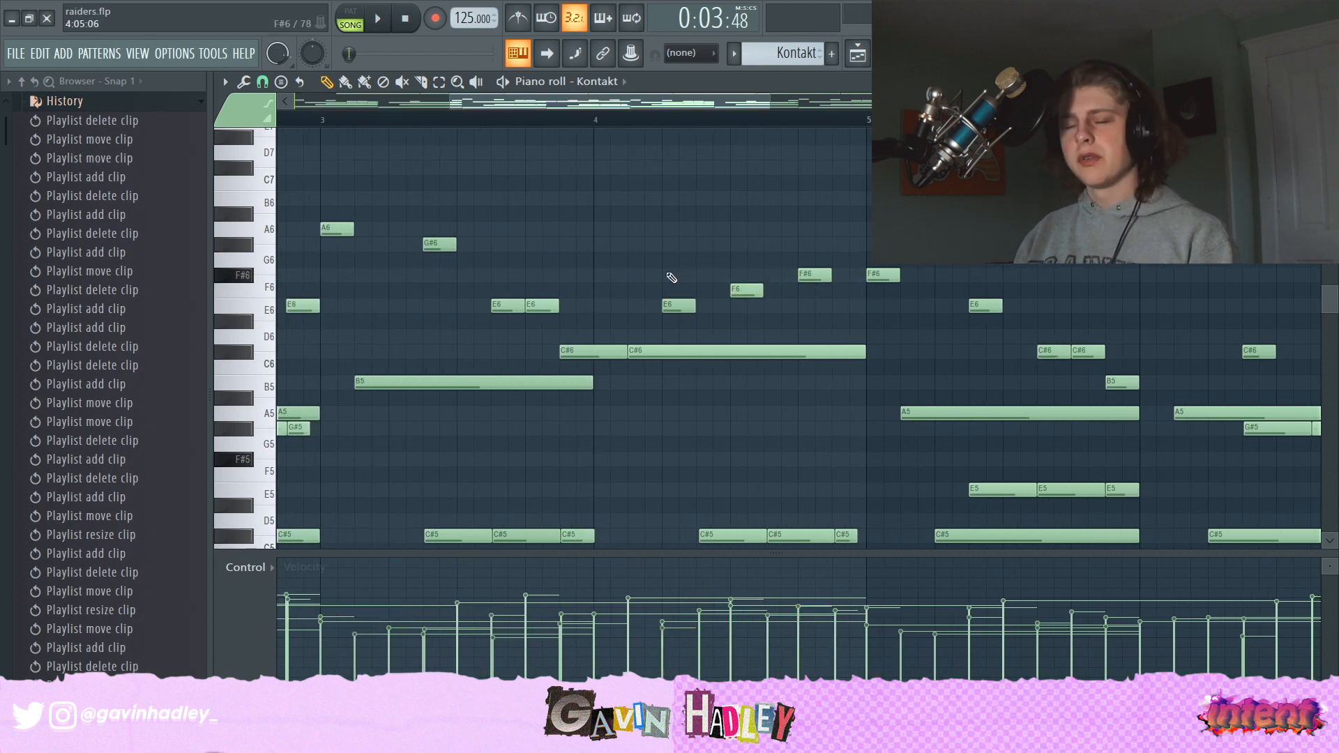
{"action": "left_click", "coordinate": [753, 293]}
{"action": "left_click", "coordinate": [764, 260]}
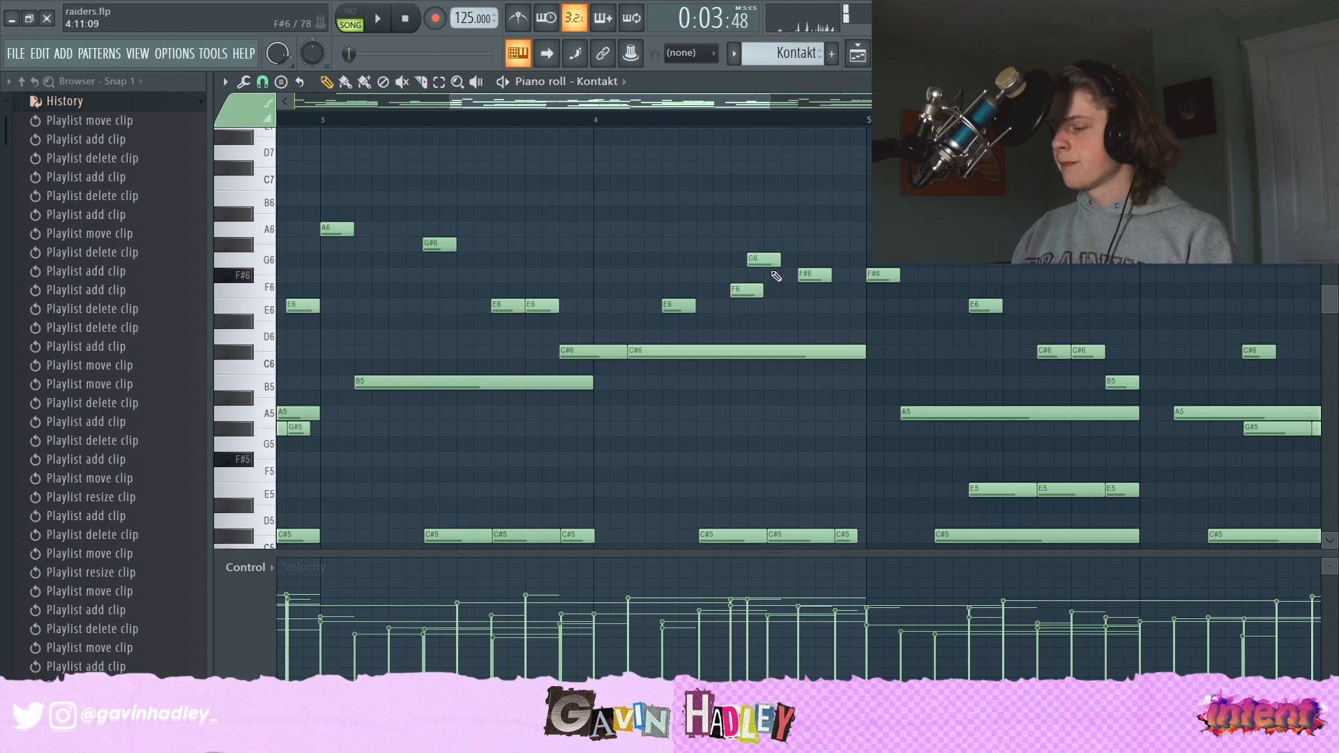
{"action": "right_click", "coordinate": [776, 262]}
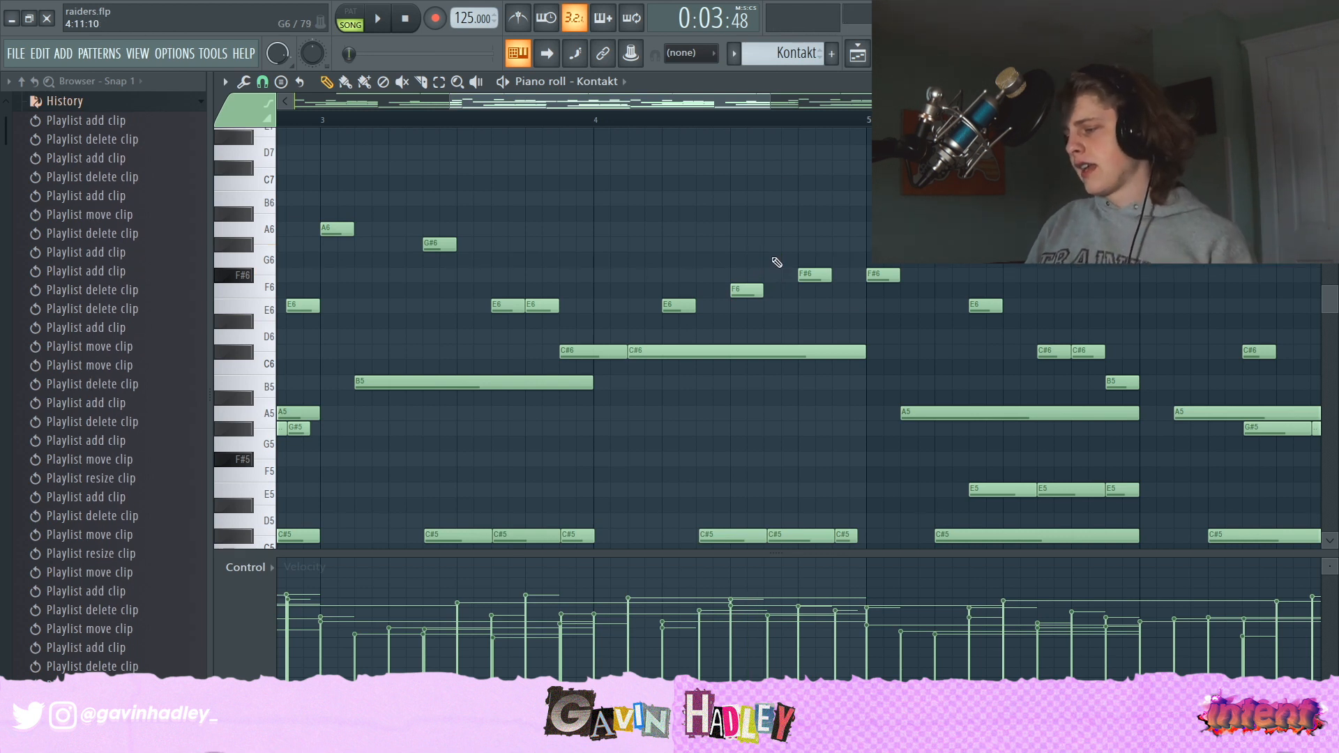
Step: Highlight the rising E6, F6 and F#6 notes in bar 4, clear the selection and play from bar 3
{"action": "left_click", "coordinate": [438, 83]}
{"action": "left_click_drag", "start_coordinate": [598, 146], "coordinate": [830, 312]}
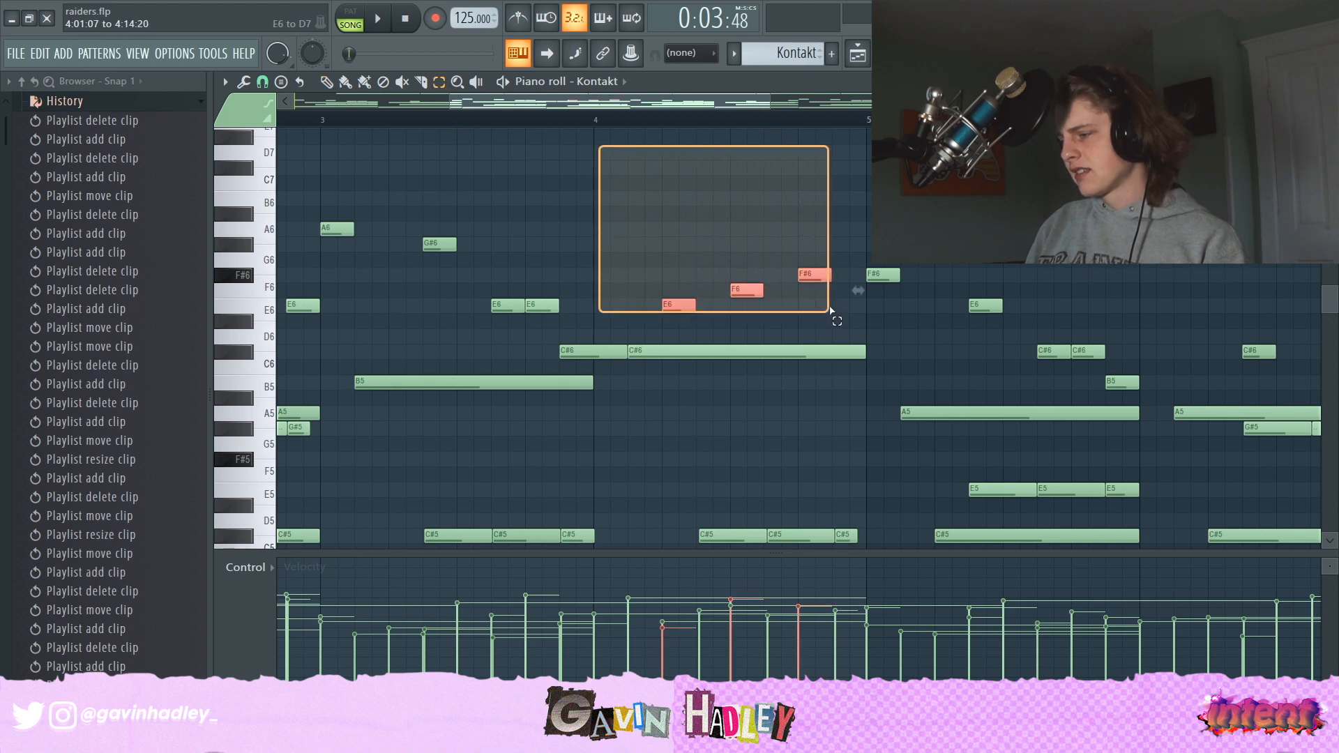
{"action": "left_click", "coordinate": [721, 228]}
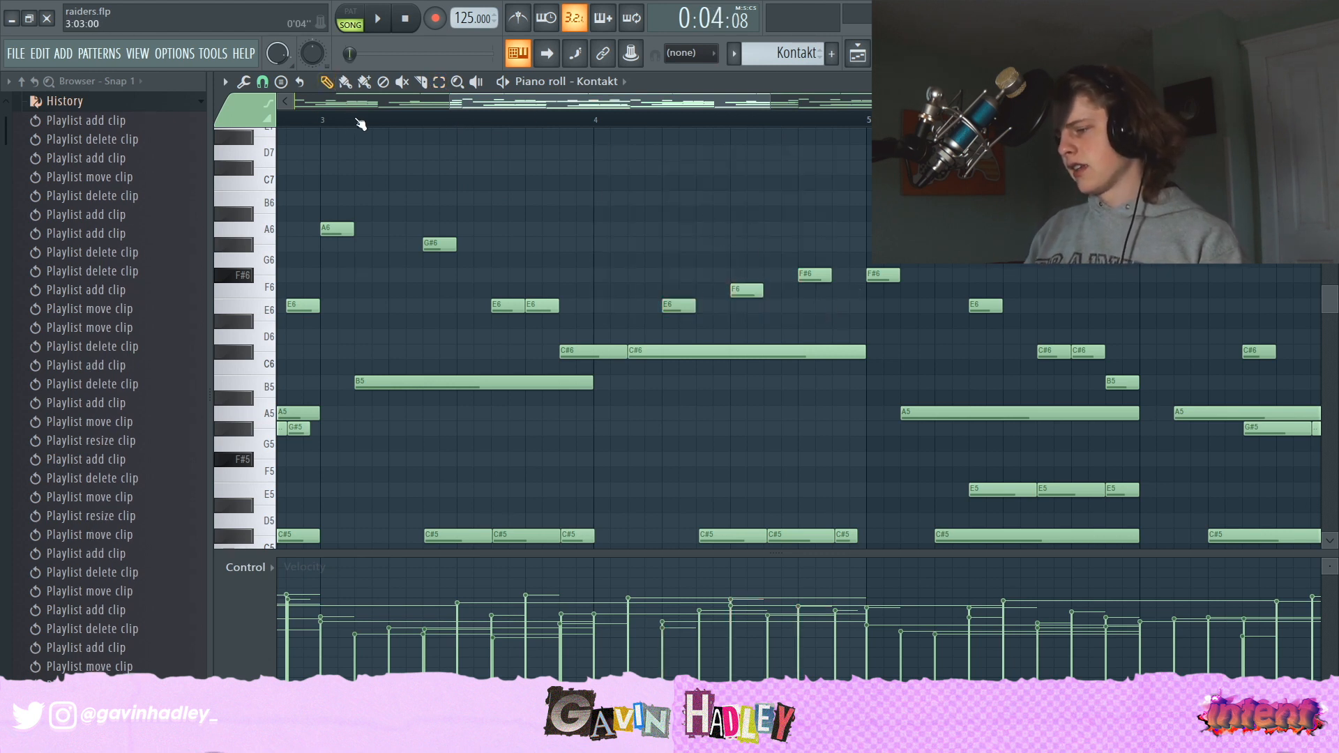
{"action": "key", "text": "space"}
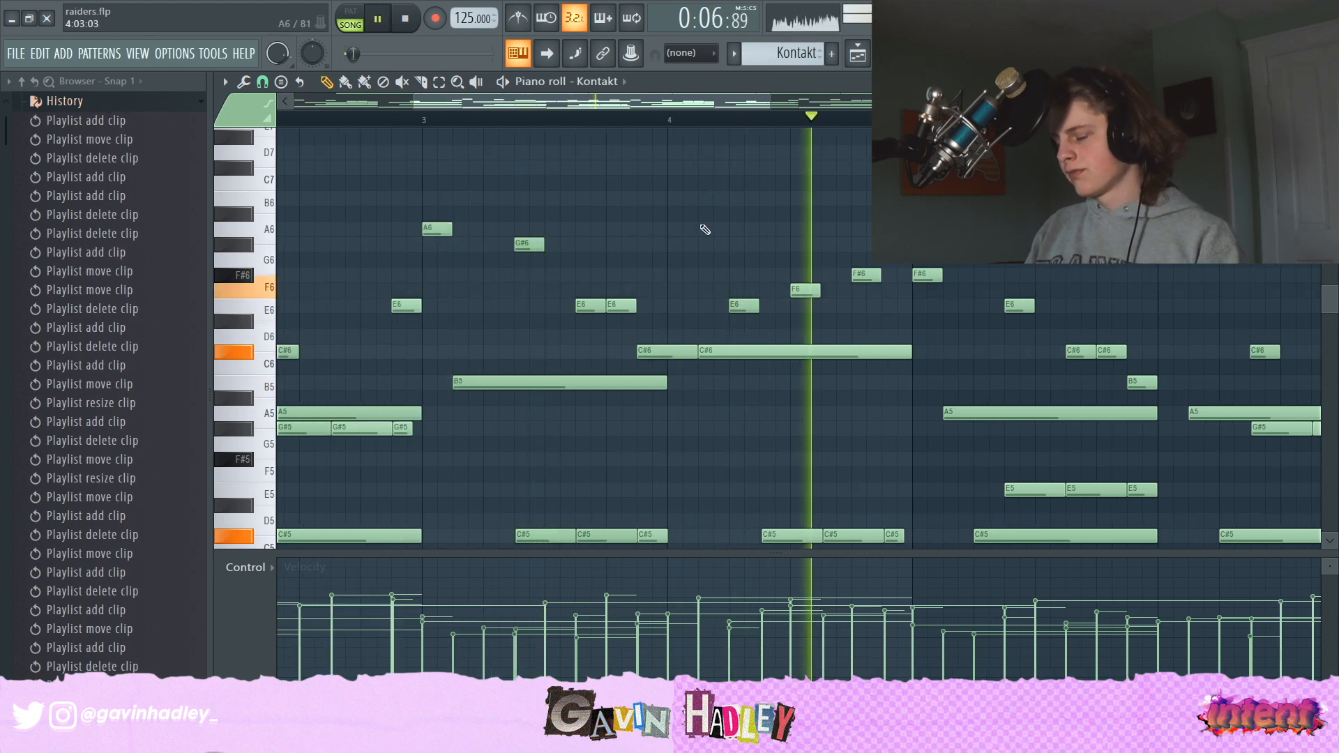
{"action": "key", "text": "space"}
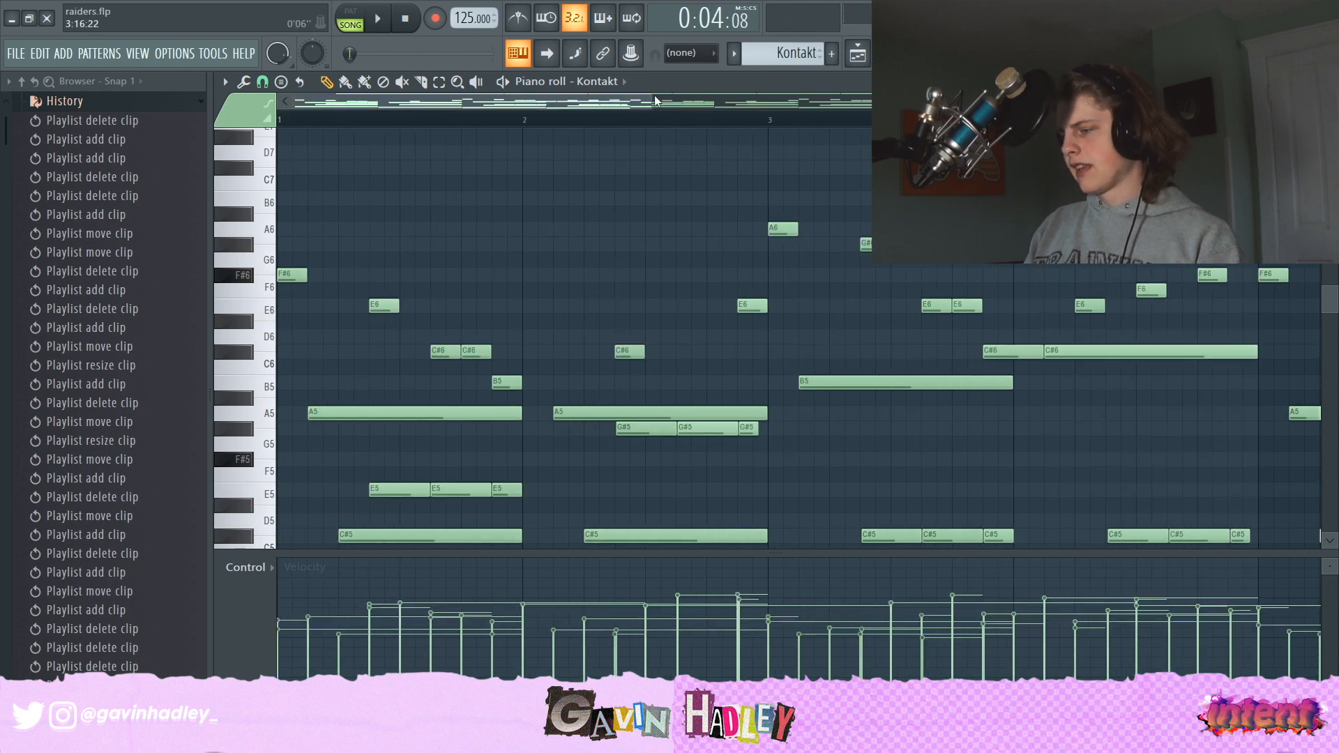
Step: Examine the low notes and velocities across all eight bars of the Kontakt pattern
{"action": "scroll", "coordinate": [654, 100], "scroll_direction": "down", "scroll_amount": 4}
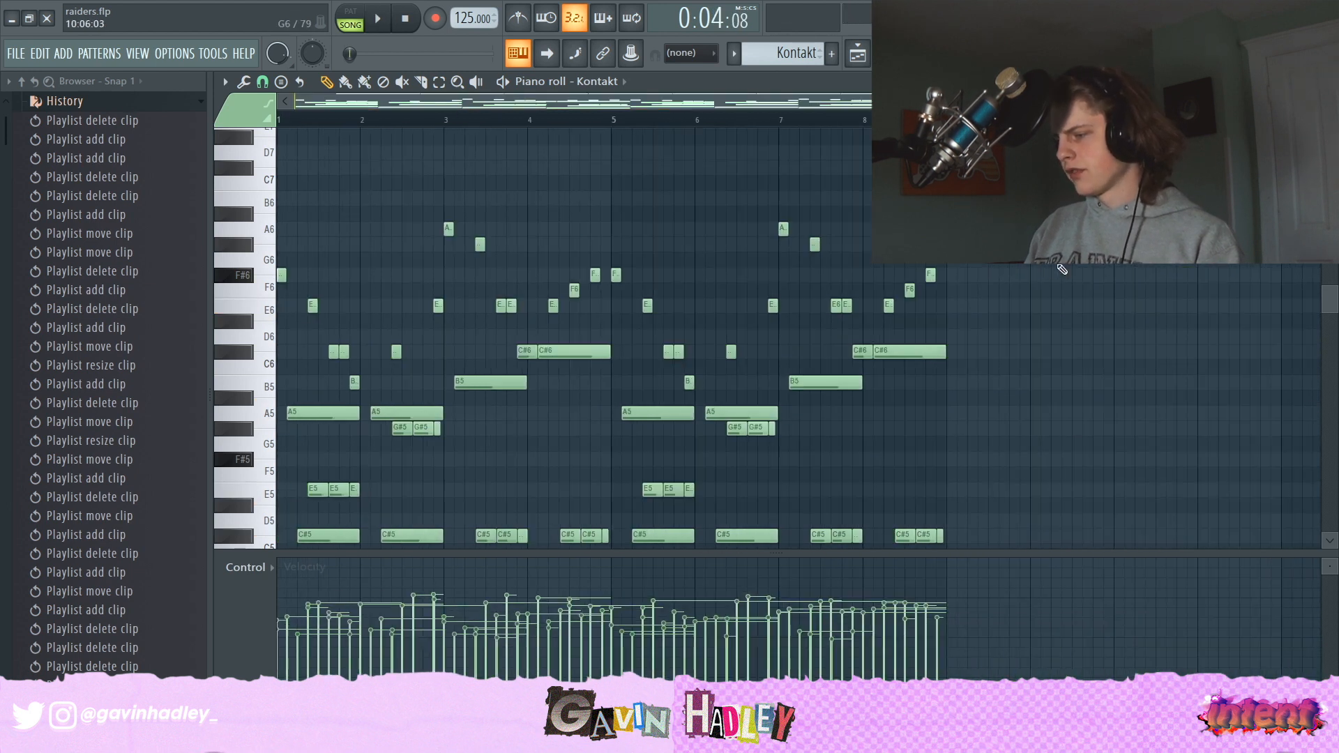
{"action": "scroll", "coordinate": [726, 327], "scroll_direction": "down", "scroll_amount": 5}
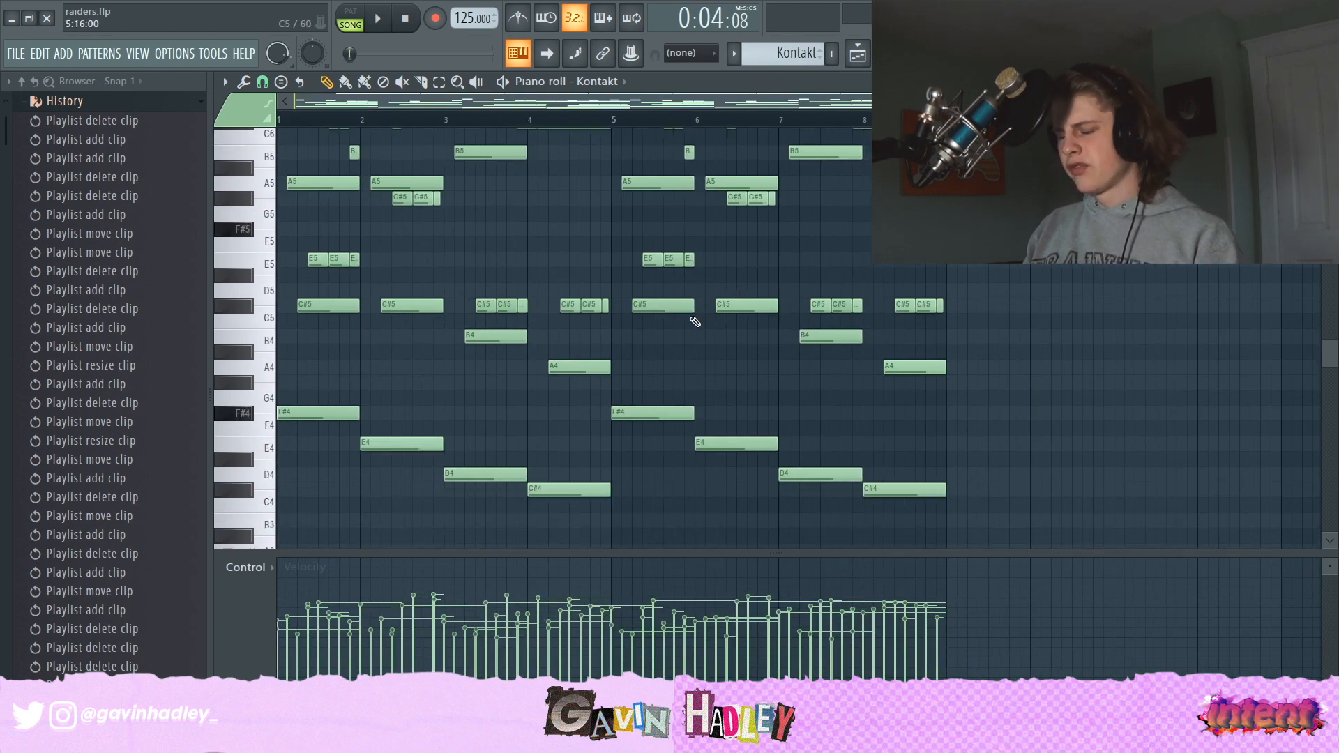
{"action": "scroll", "coordinate": [624, 358], "scroll_direction": "down", "scroll_amount": 2}
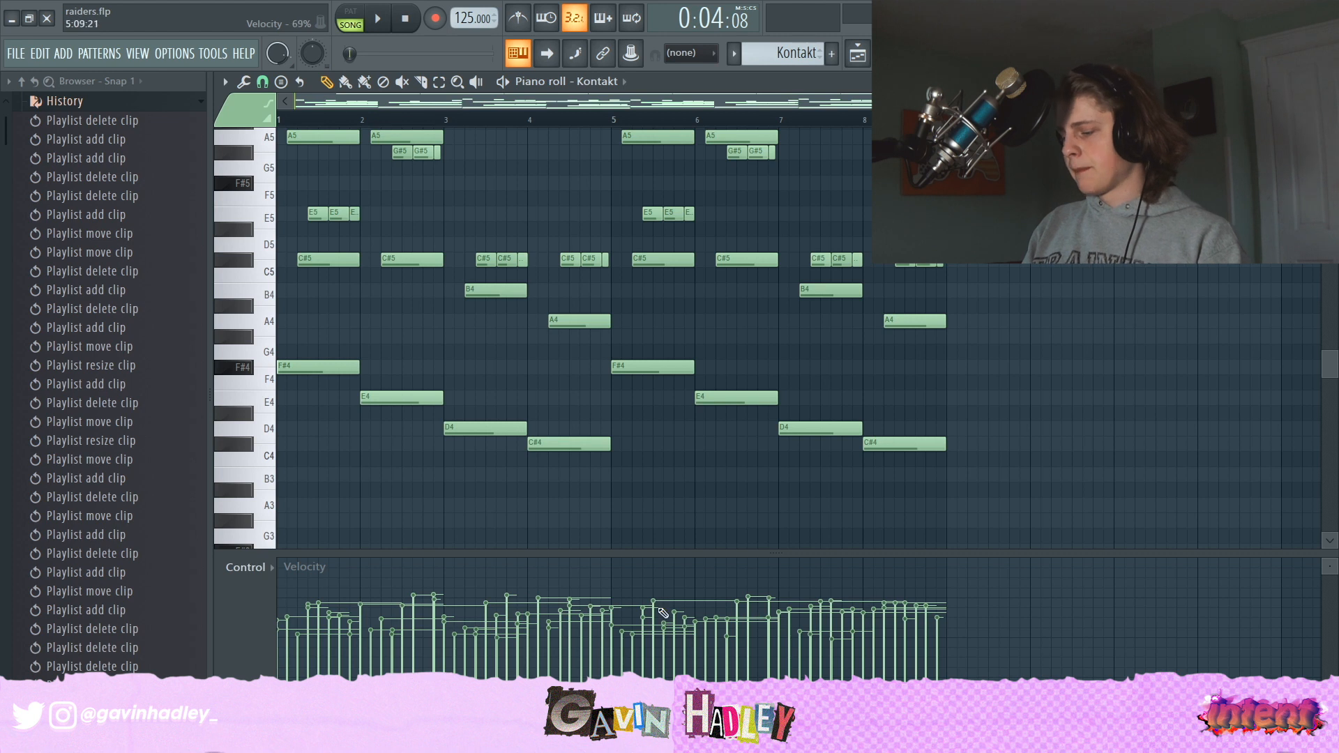
{"action": "scroll", "coordinate": [619, 571], "scroll_direction": "down", "scroll_amount": 3}
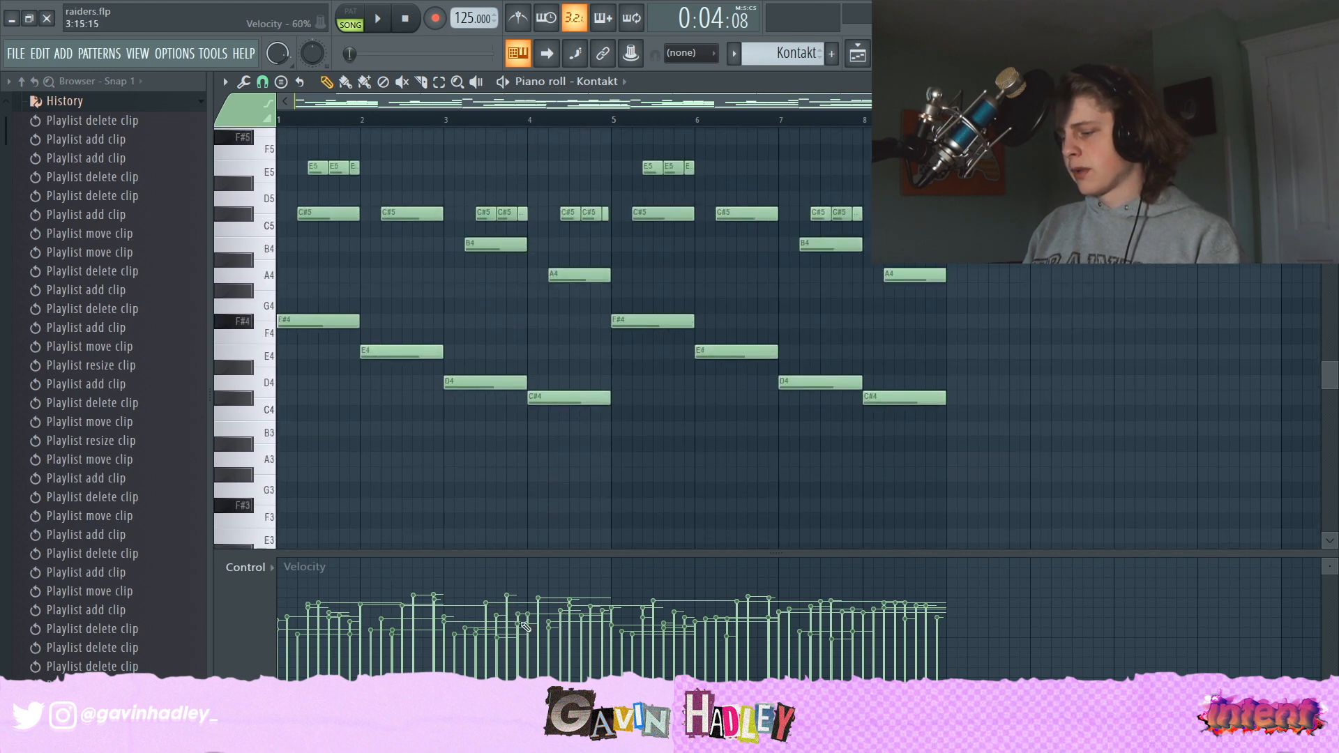
{"action": "scroll", "coordinate": [544, 383], "scroll_direction": "up", "scroll_amount": 20}
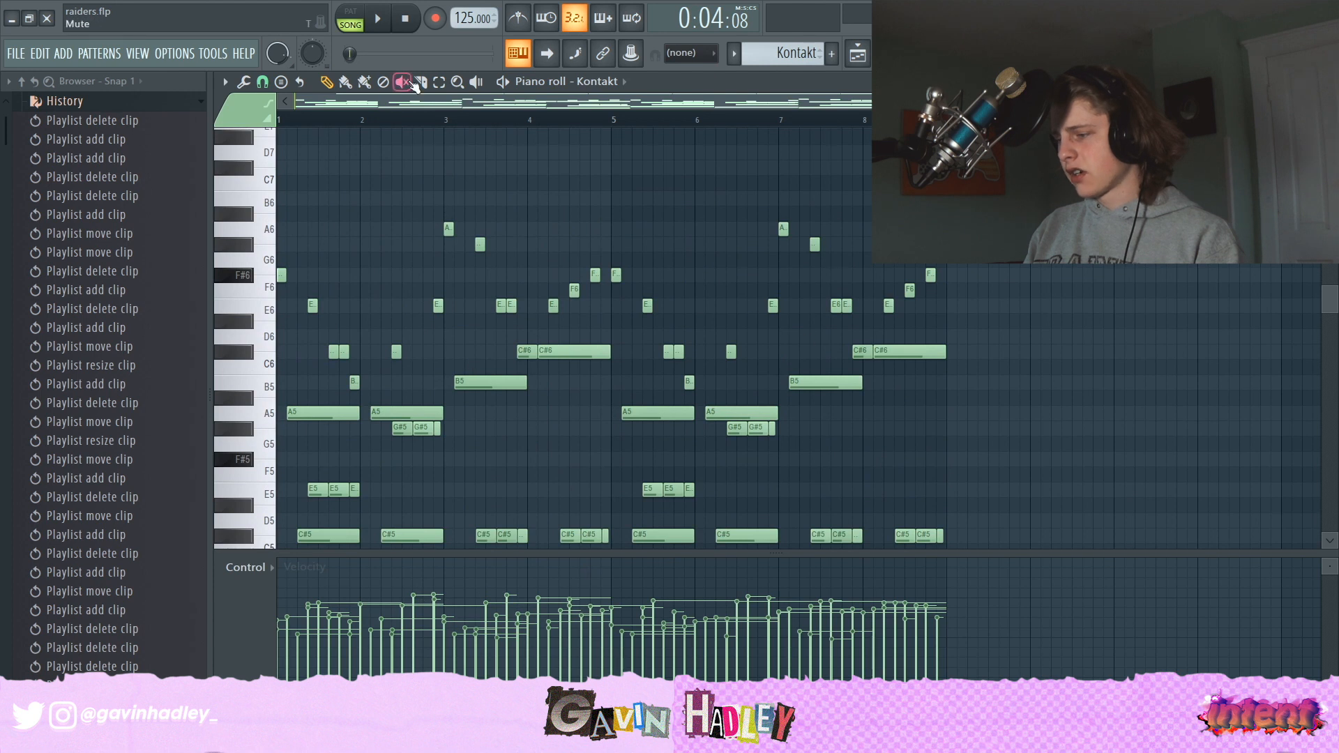
{"action": "left_click", "coordinate": [439, 83]}
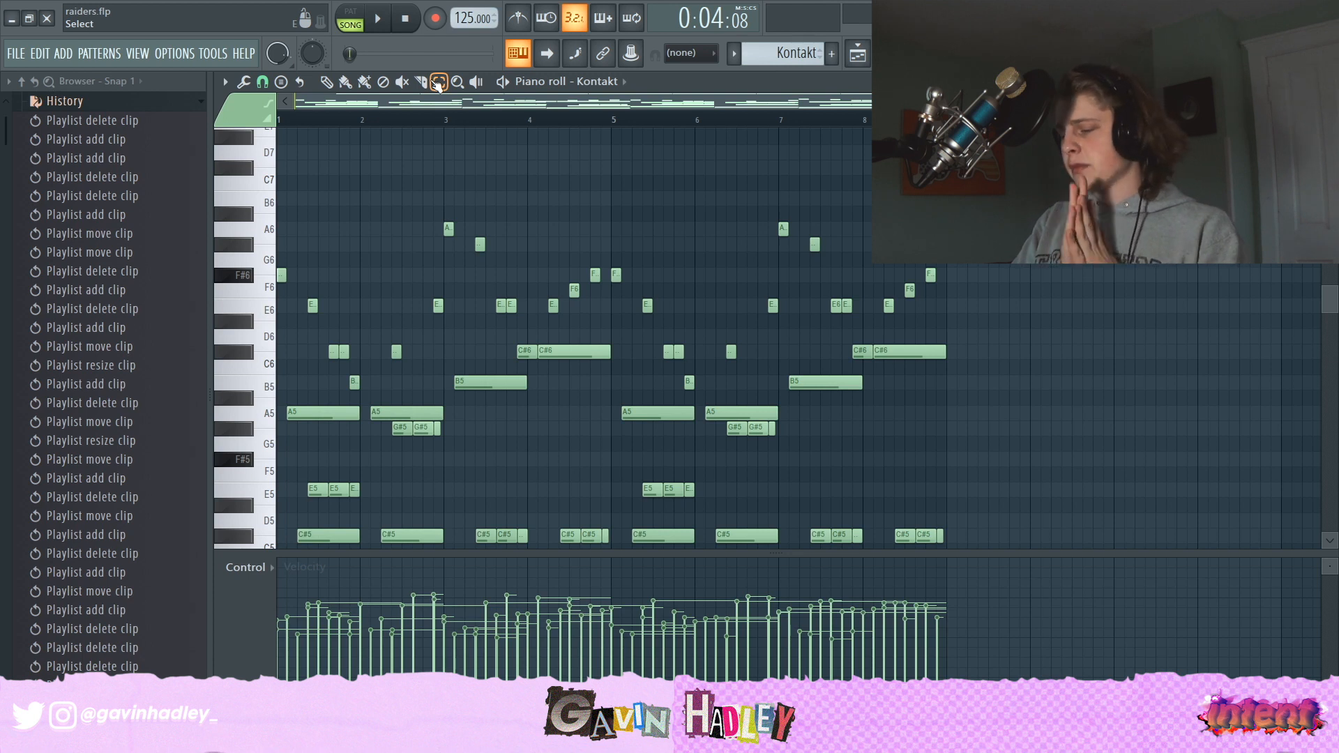
Step: Inspect the Cassette effect on the Kontakt mixer track
{"action": "key", "text": "F9"}
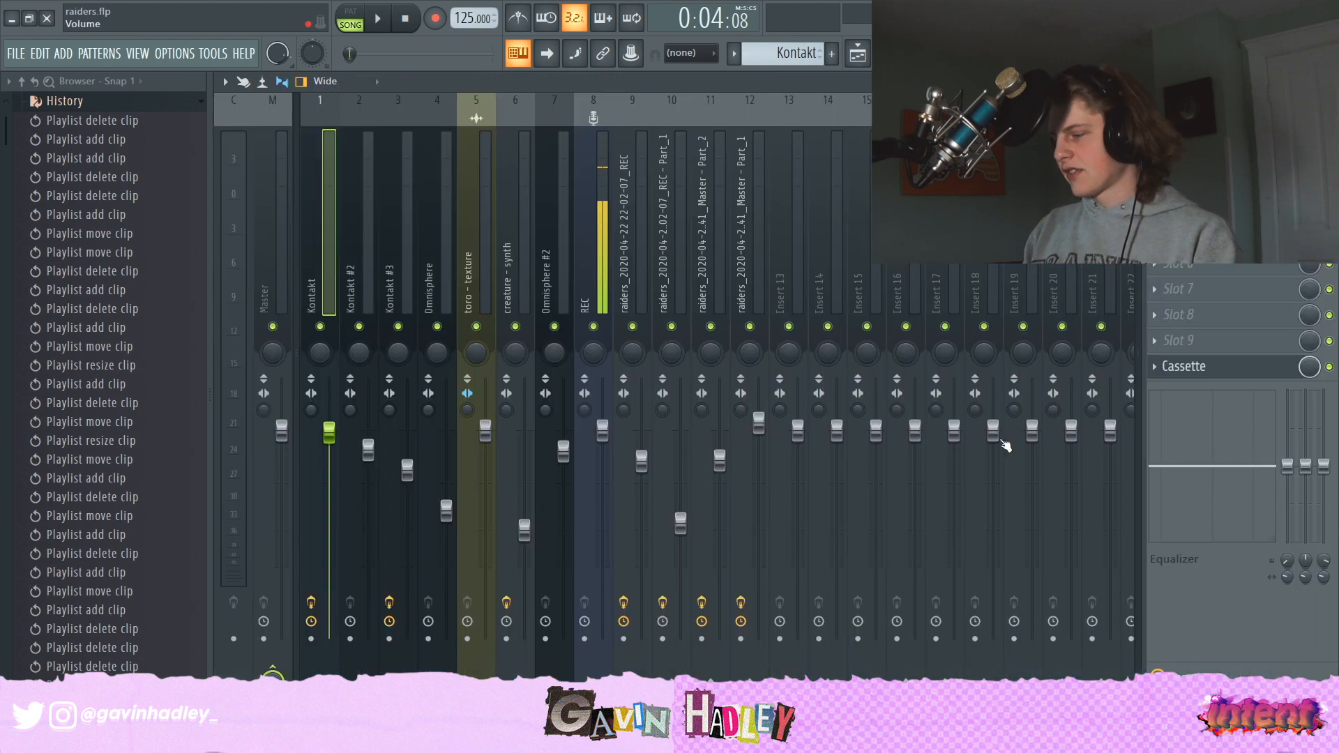
{"action": "left_click", "coordinate": [1184, 367]}
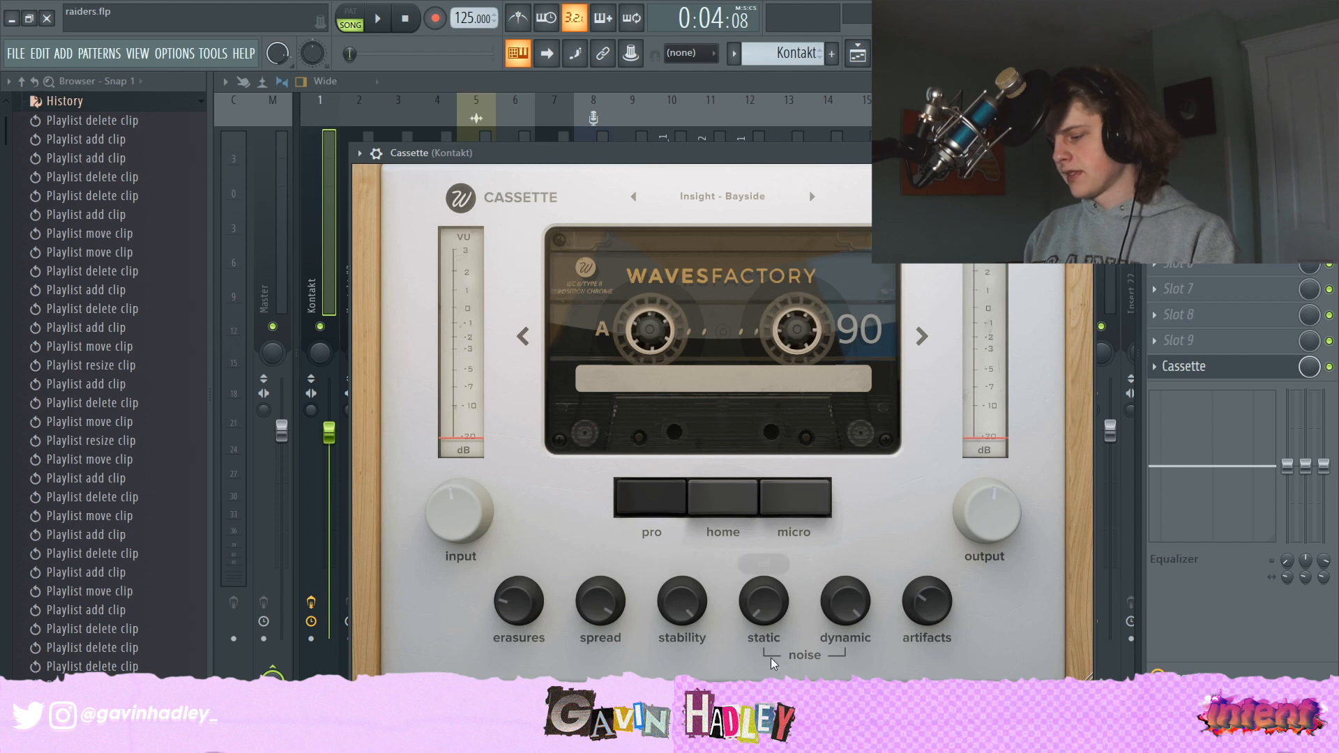
Step: Unmute playlist track 11, return playback to bar 1 and open the Kontakt #2 pattern in the piano roll
{"action": "key", "text": "F5"}
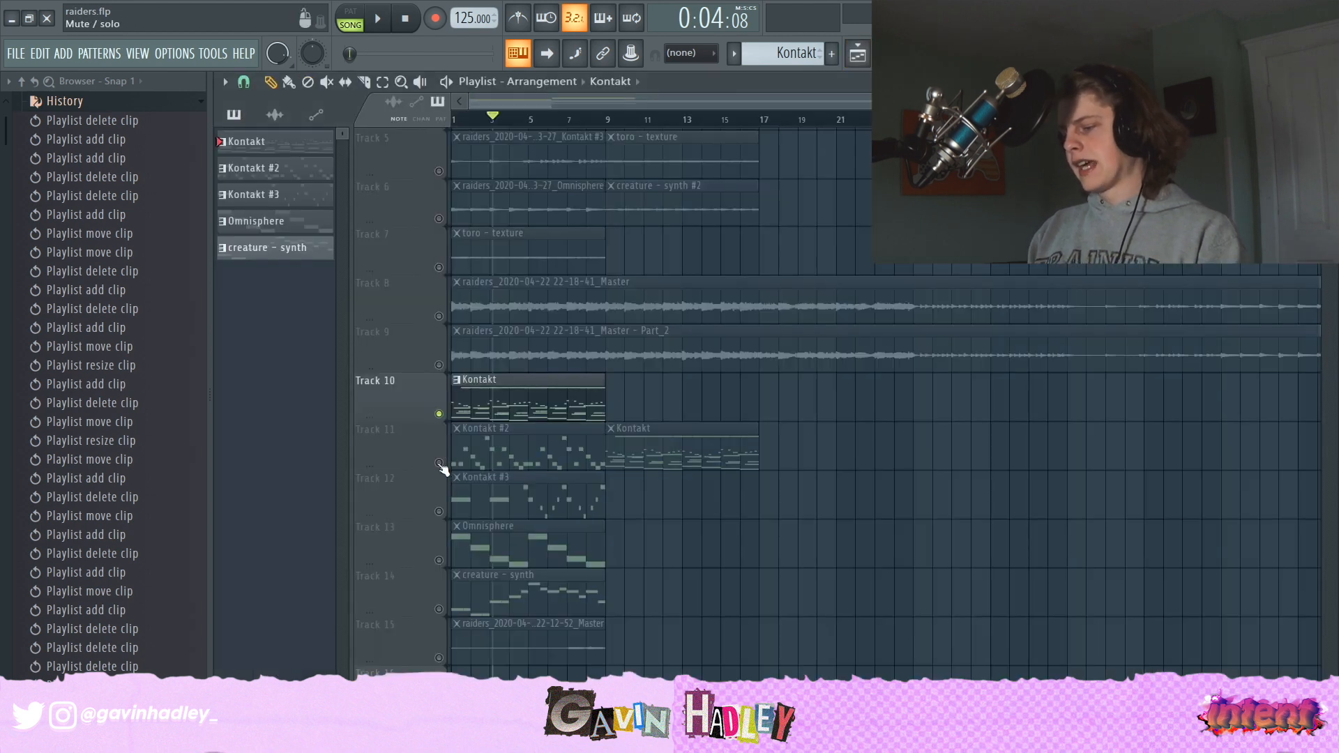
{"action": "left_click", "coordinate": [440, 463]}
{"action": "left_click_drag", "start_coordinate": [500, 122], "coordinate": [427, 119]}
{"action": "double_click", "coordinate": [492, 439]}
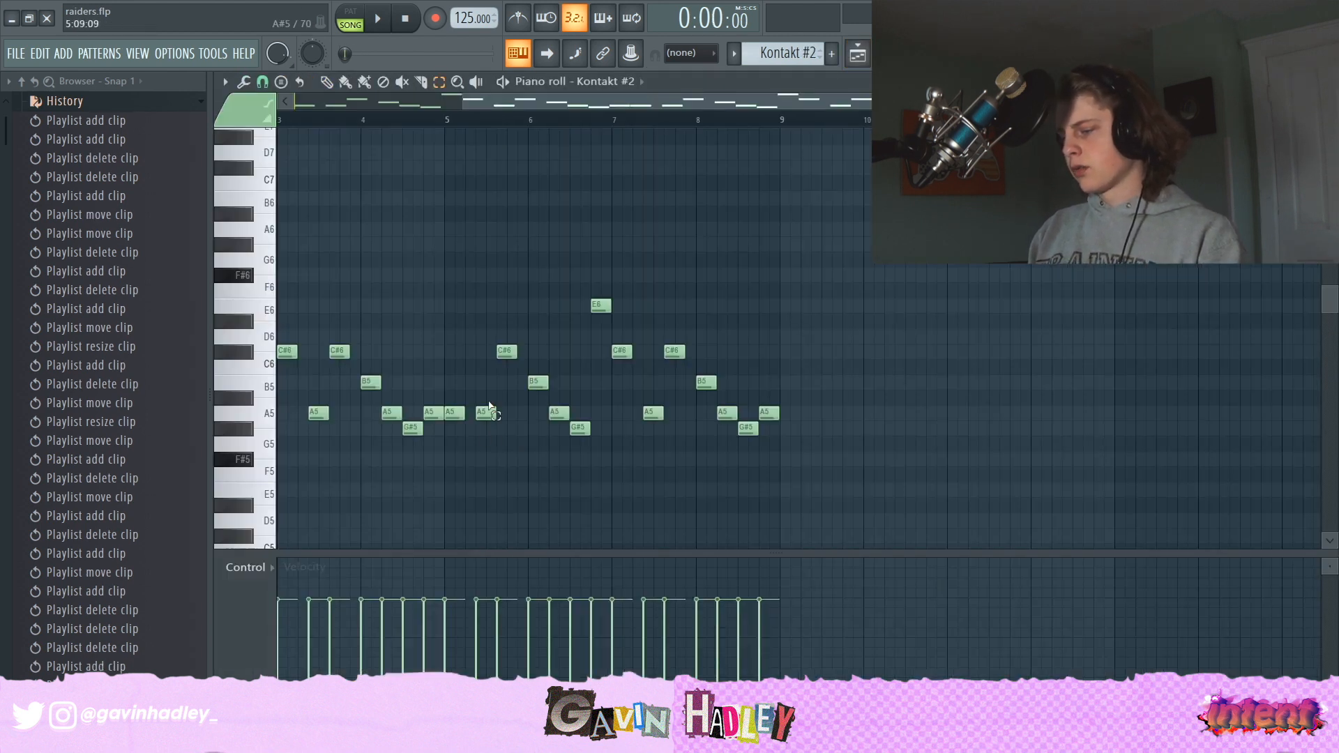
{"action": "left_click_drag", "start_coordinate": [514, 103], "coordinate": [323, 99]}
{"action": "scroll", "coordinate": [313, 370], "scroll_direction": "down", "scroll_amount": 3}
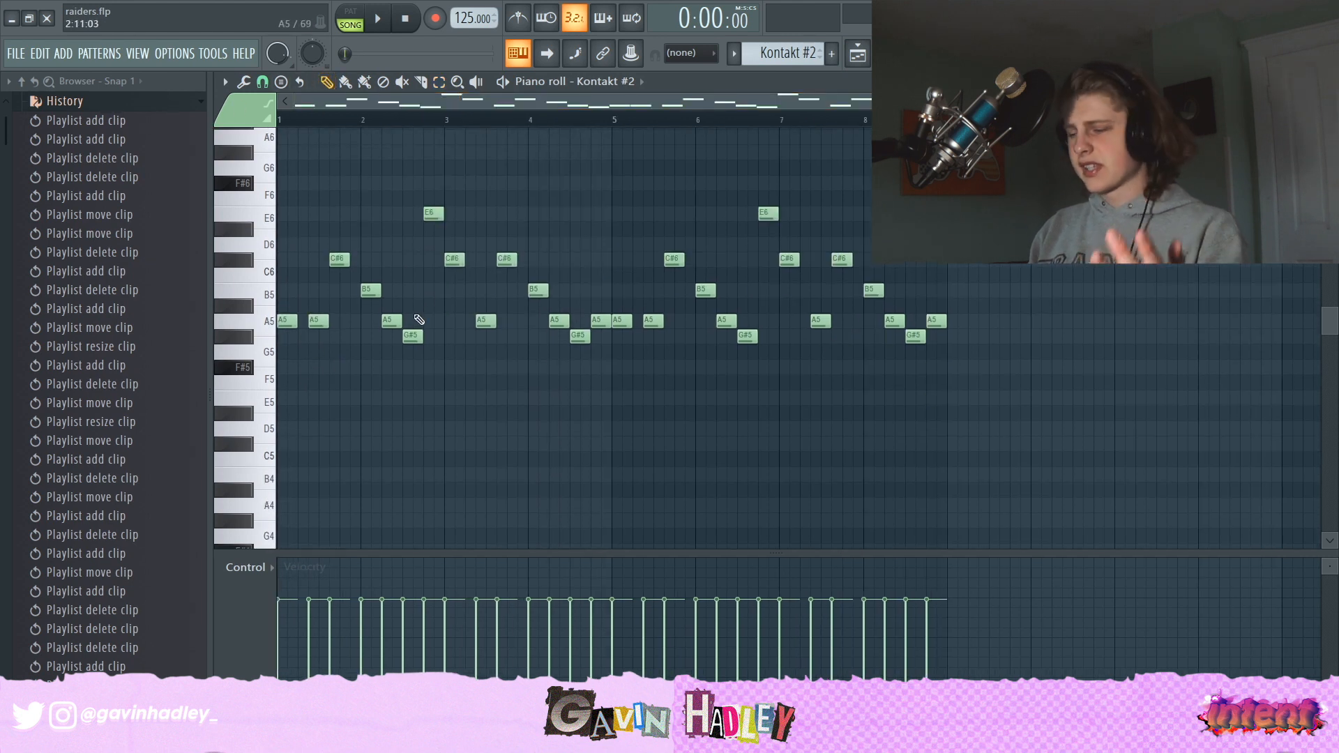
Step: Preview the Kontakt #2 pattern and sound the second A5 note in bar 1
{"action": "key", "text": "space"}
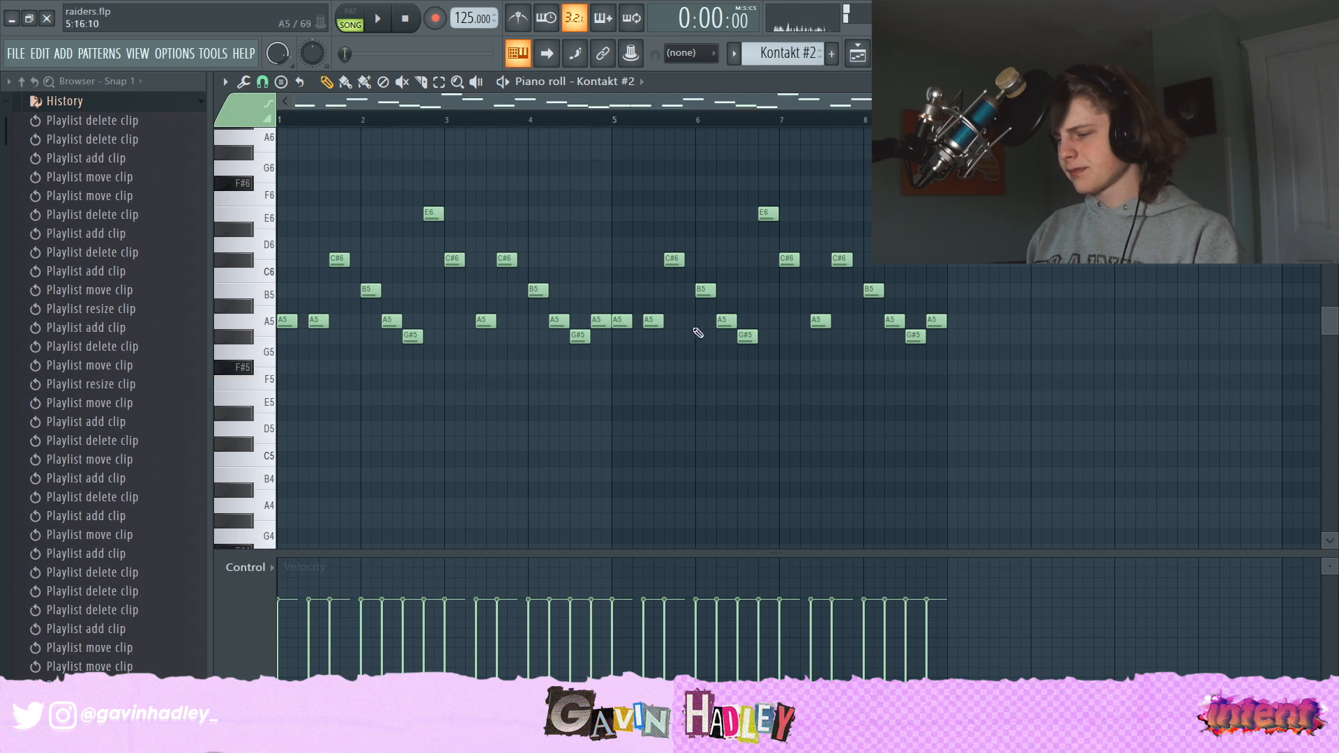
{"action": "scroll", "coordinate": [300, 320], "scroll_direction": "up", "scroll_amount": 4}
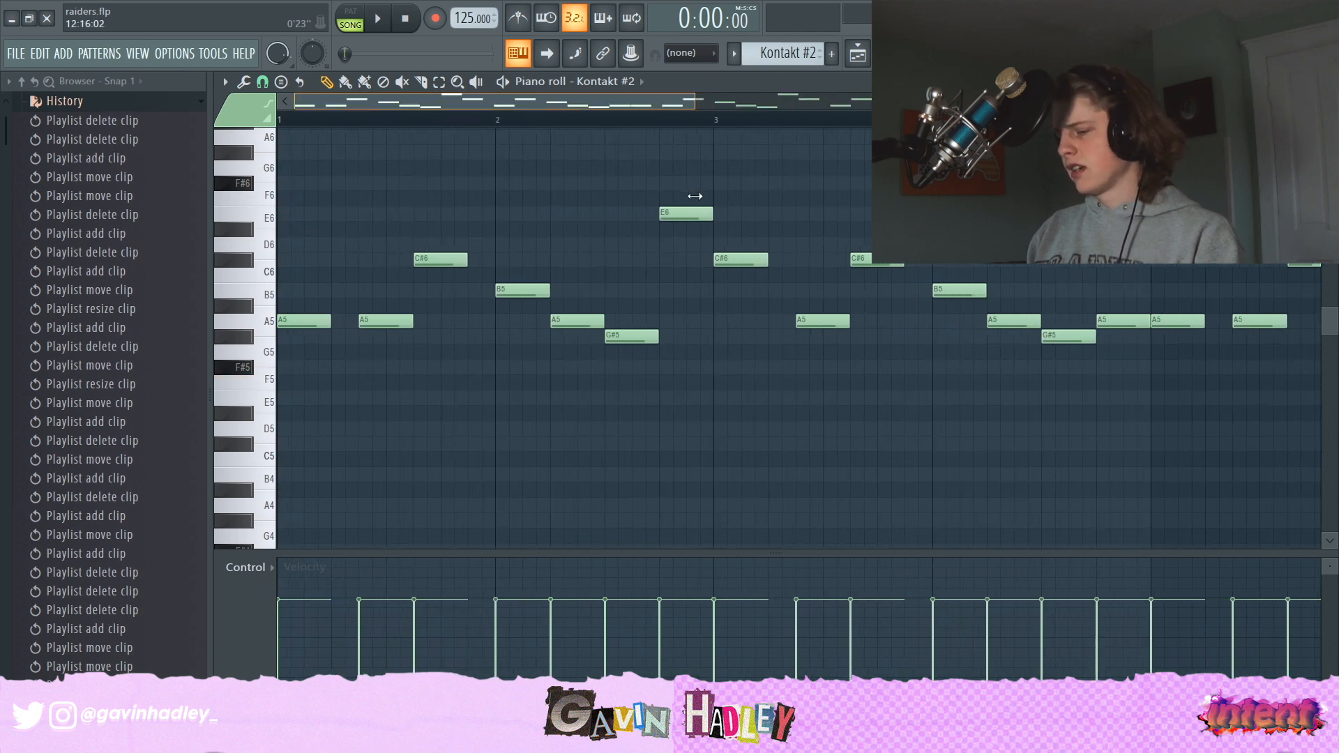
{"action": "left_click", "coordinate": [390, 323]}
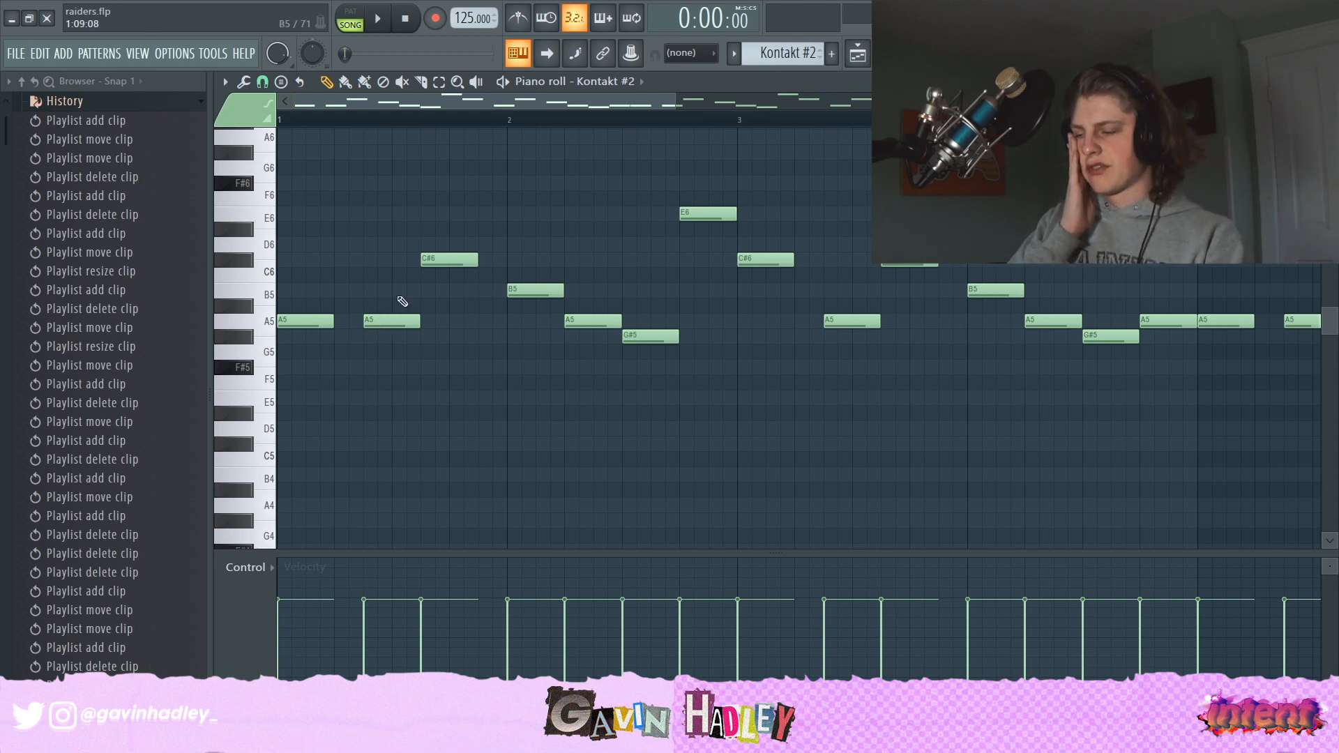
Step: Try extra notes above the Kontakt #2 melody in bars 2 and 1, removing each one
{"action": "left_click", "coordinate": [578, 231]}
{"action": "right_click", "coordinate": [581, 232]}
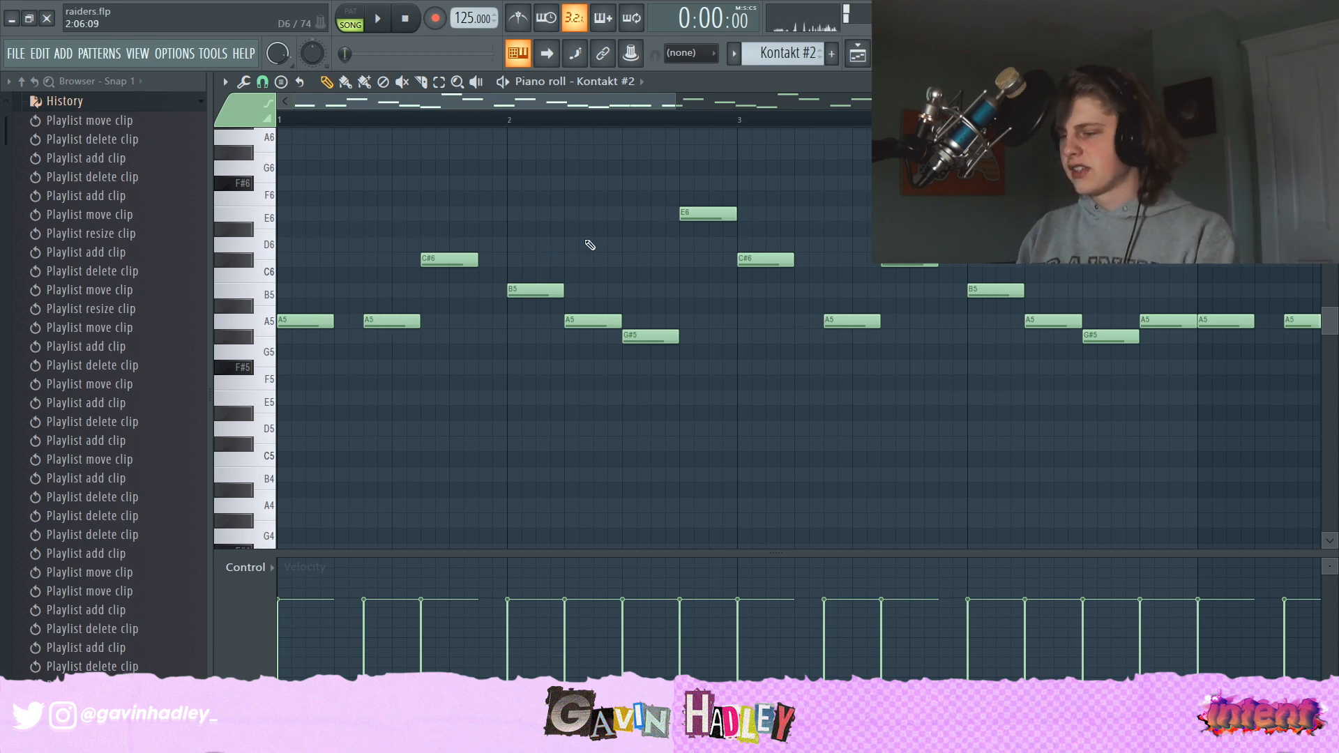
{"action": "left_click", "coordinate": [478, 199]}
{"action": "right_click", "coordinate": [506, 198]}
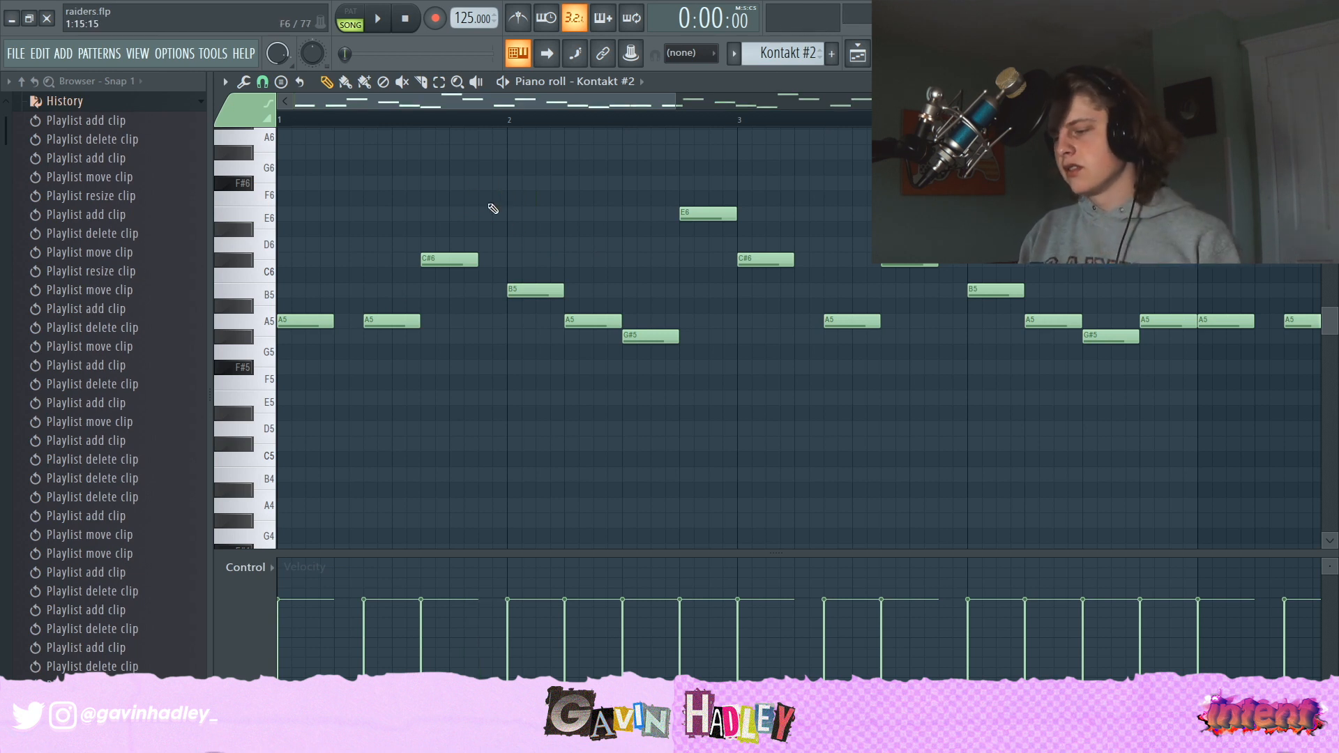
Step: Play the Kontakt #2 melody into bar 4 in song mode and again in pattern mode
{"action": "key", "text": "space"}
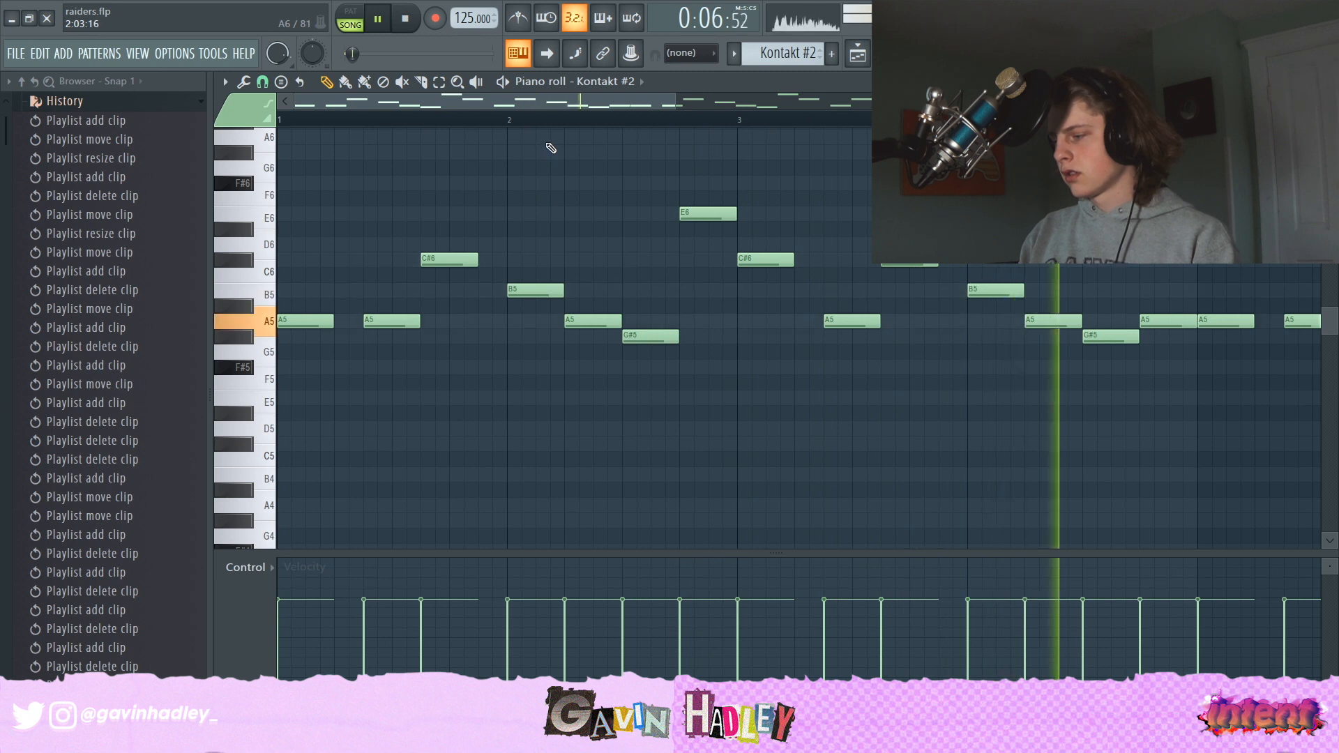
{"action": "key", "text": "space"}
{"action": "scroll", "coordinate": [548, 145], "scroll_direction": "down", "scroll_amount": 3}
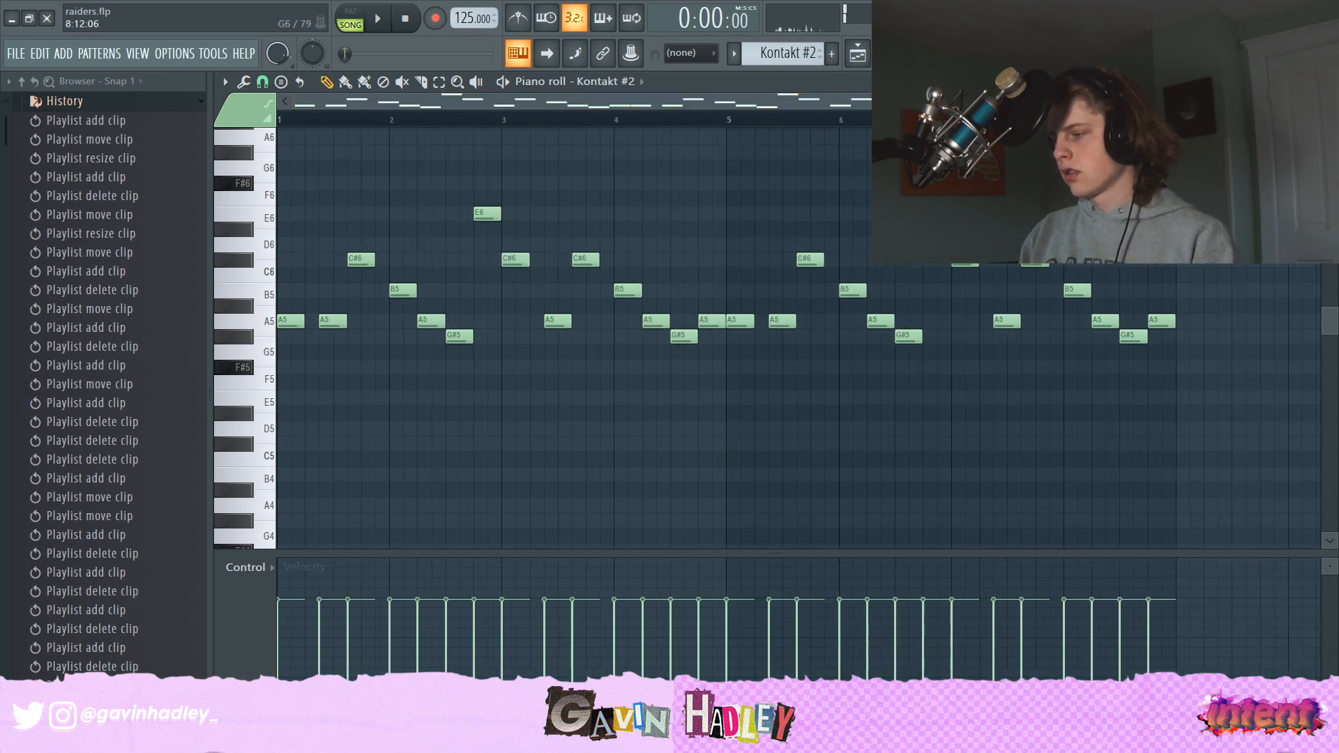
{"action": "left_click", "coordinate": [506, 82]}
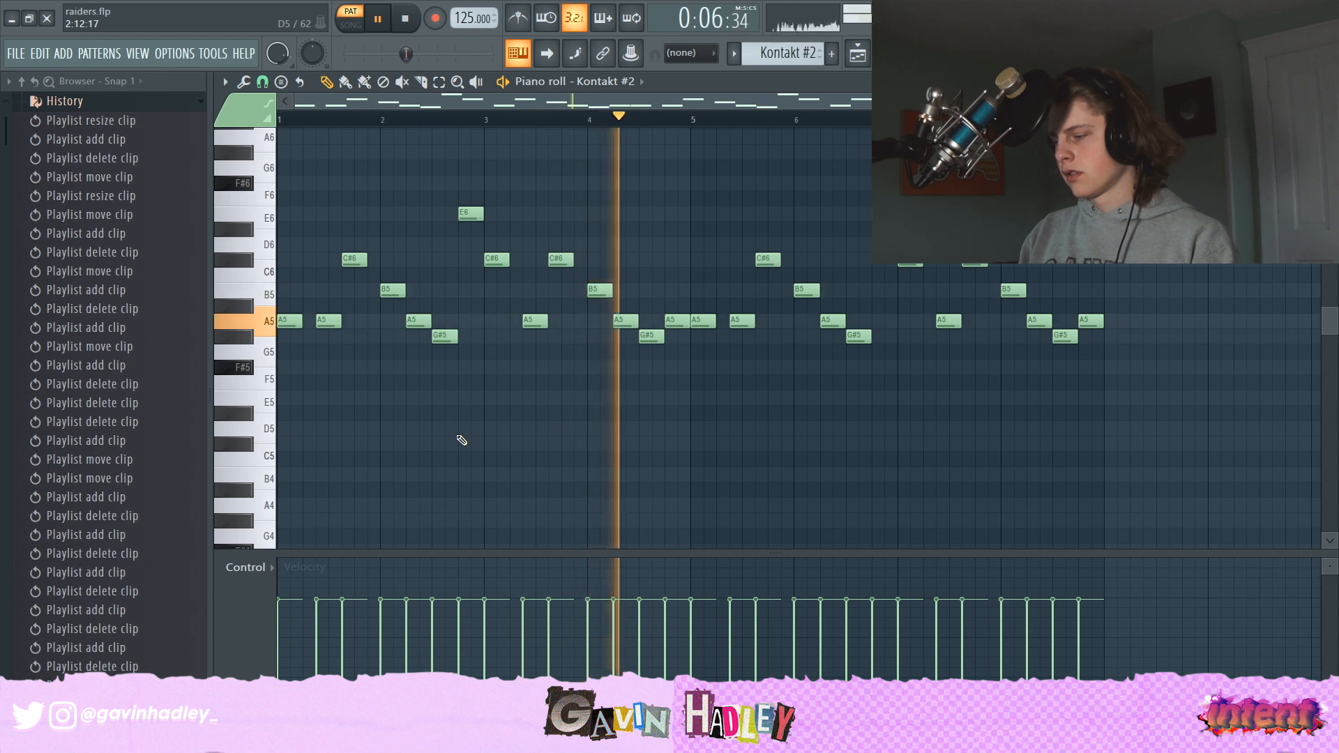
{"action": "key", "text": "space"}
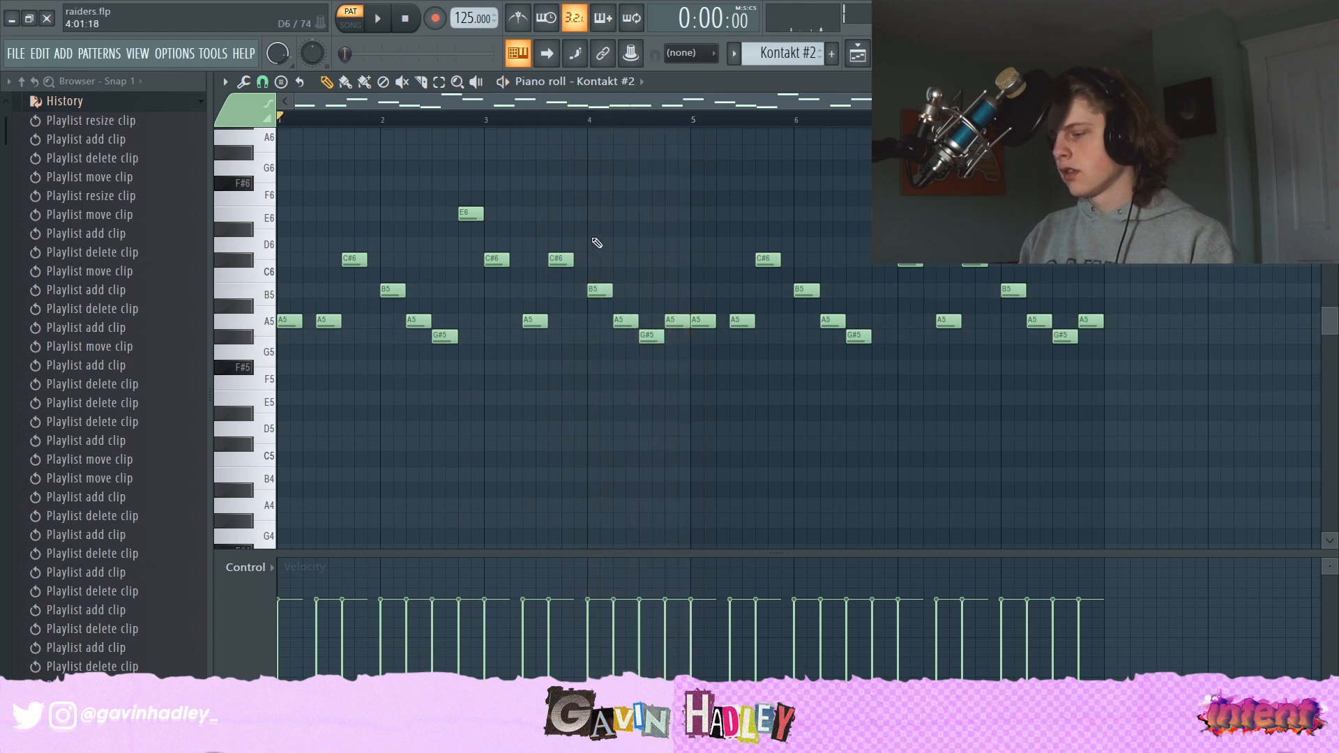
Step: Select the B5, A5, G#5 and A5 notes in bar 4 of Kontakt #2
{"action": "left_click", "coordinate": [439, 82]}
{"action": "left_click_drag", "start_coordinate": [589, 239], "coordinate": [691, 362]}
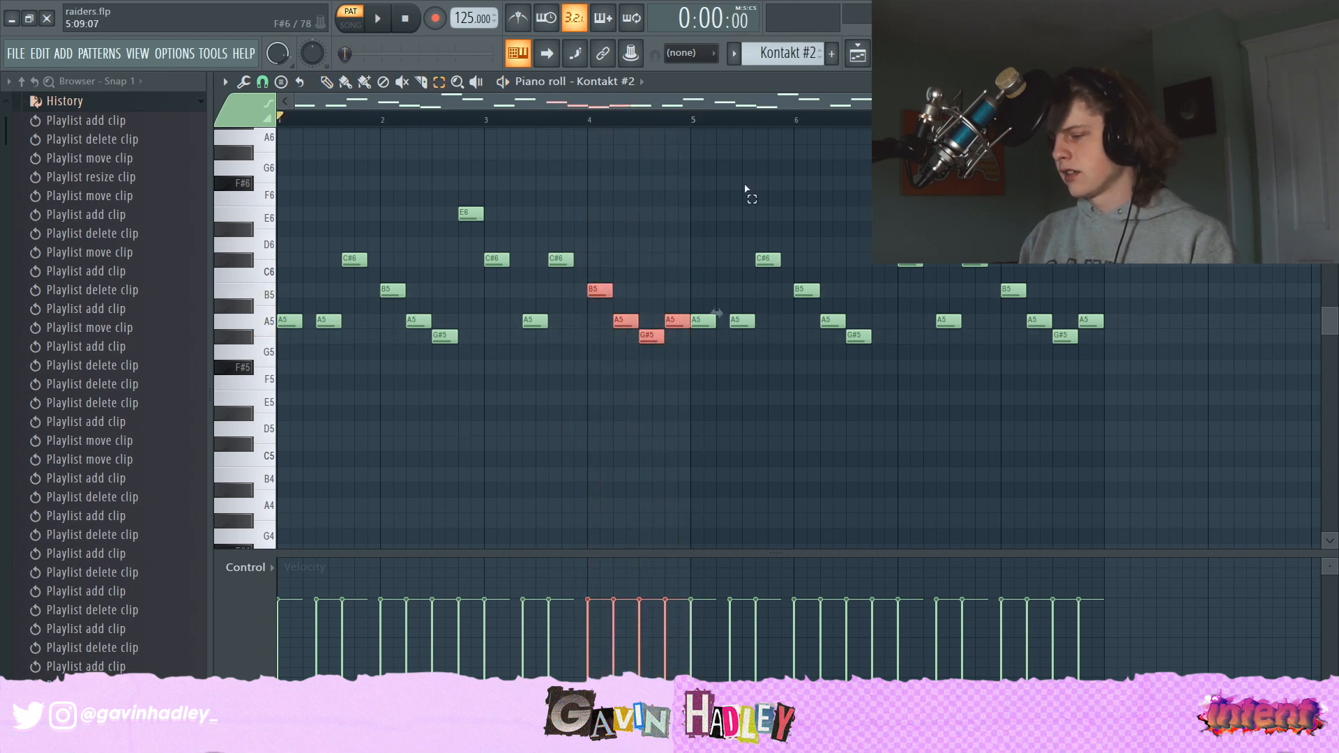
Step: Open the Kontakt pattern from the playlist and select the E6 and F6 notes in bar 4
{"action": "left_click", "coordinate": [857, 54]}
{"action": "scroll", "coordinate": [573, 394], "scroll_direction": "up", "scroll_amount": 1}
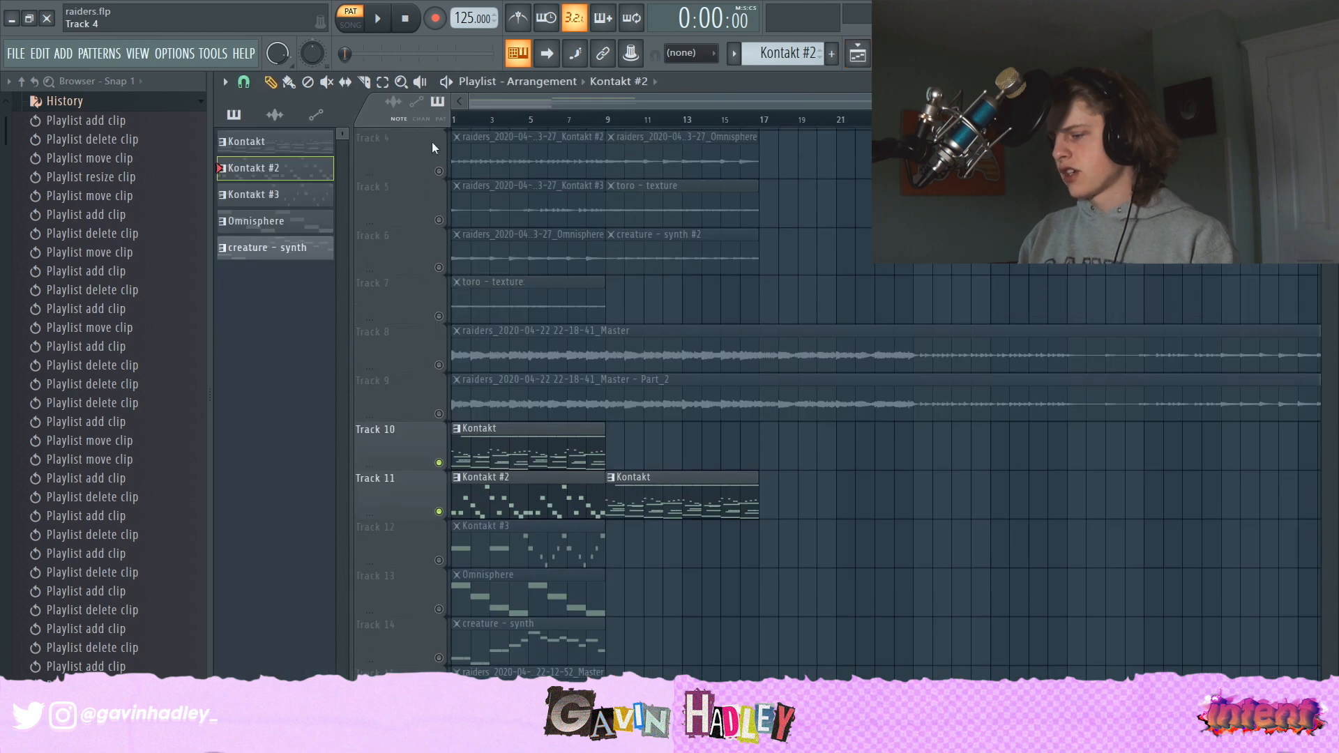
{"action": "double_click", "coordinate": [544, 445]}
{"action": "scroll", "coordinate": [428, 279], "scroll_direction": "up", "scroll_amount": 3}
{"action": "left_click_drag", "start_coordinate": [730, 99], "coordinate": [217, 188]}
{"action": "left_click_drag", "start_coordinate": [612, 224], "coordinate": [656, 317]}
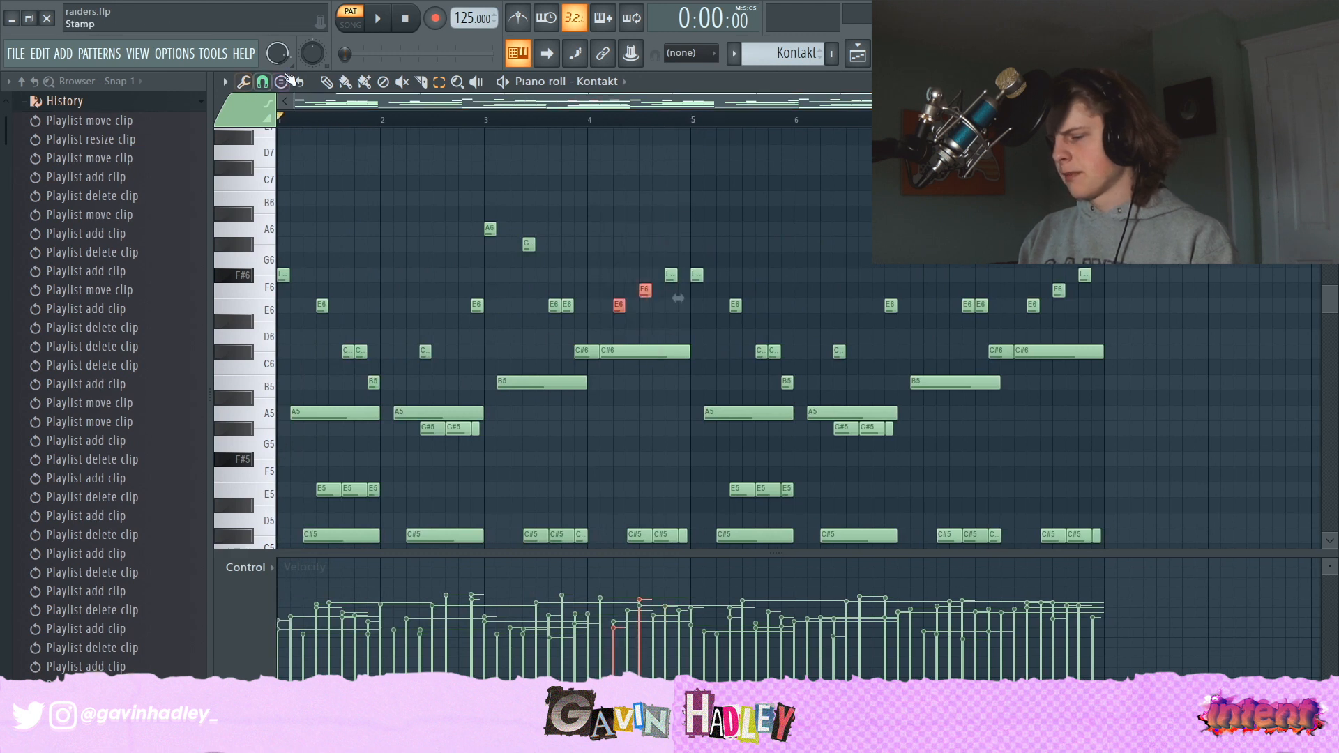
Step: Play the Kontakt pattern from bar 4, then return to the playlist in song mode
{"action": "left_click", "coordinate": [590, 122]}
{"action": "key", "text": "space"}
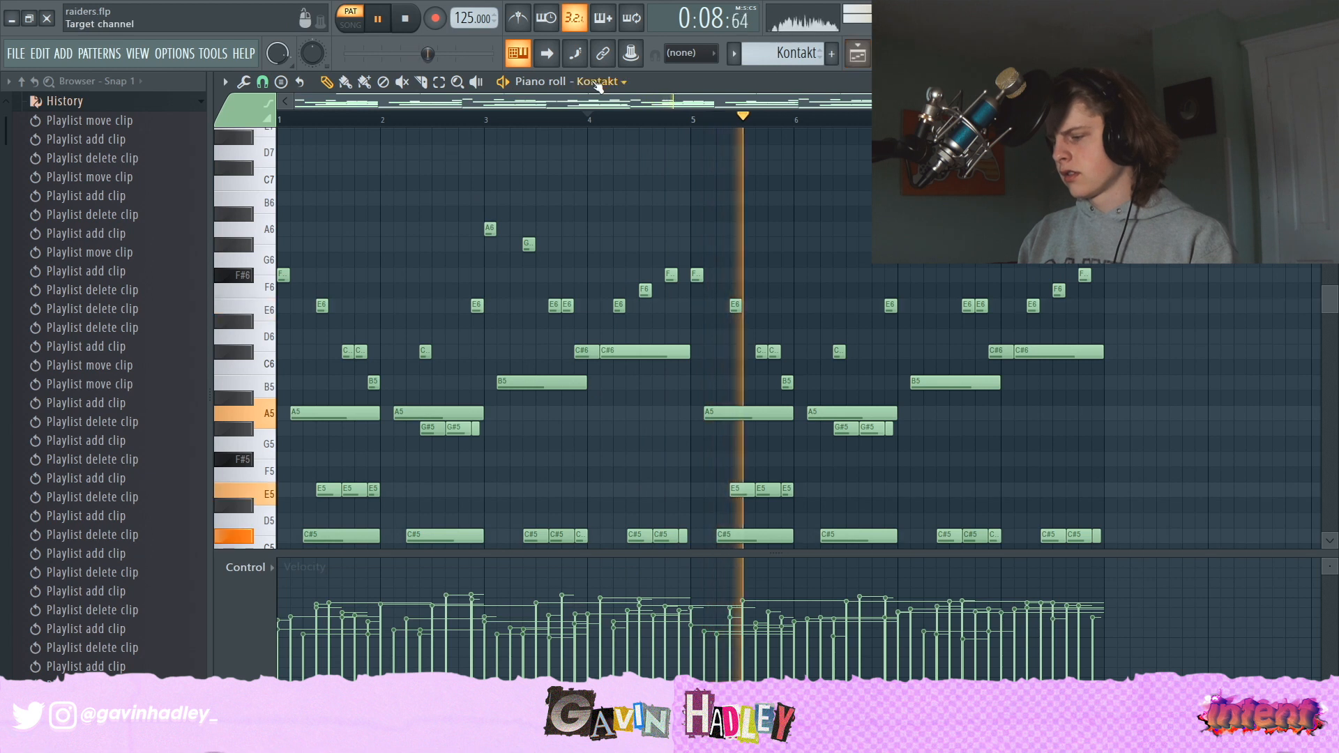
{"action": "key", "text": "space"}
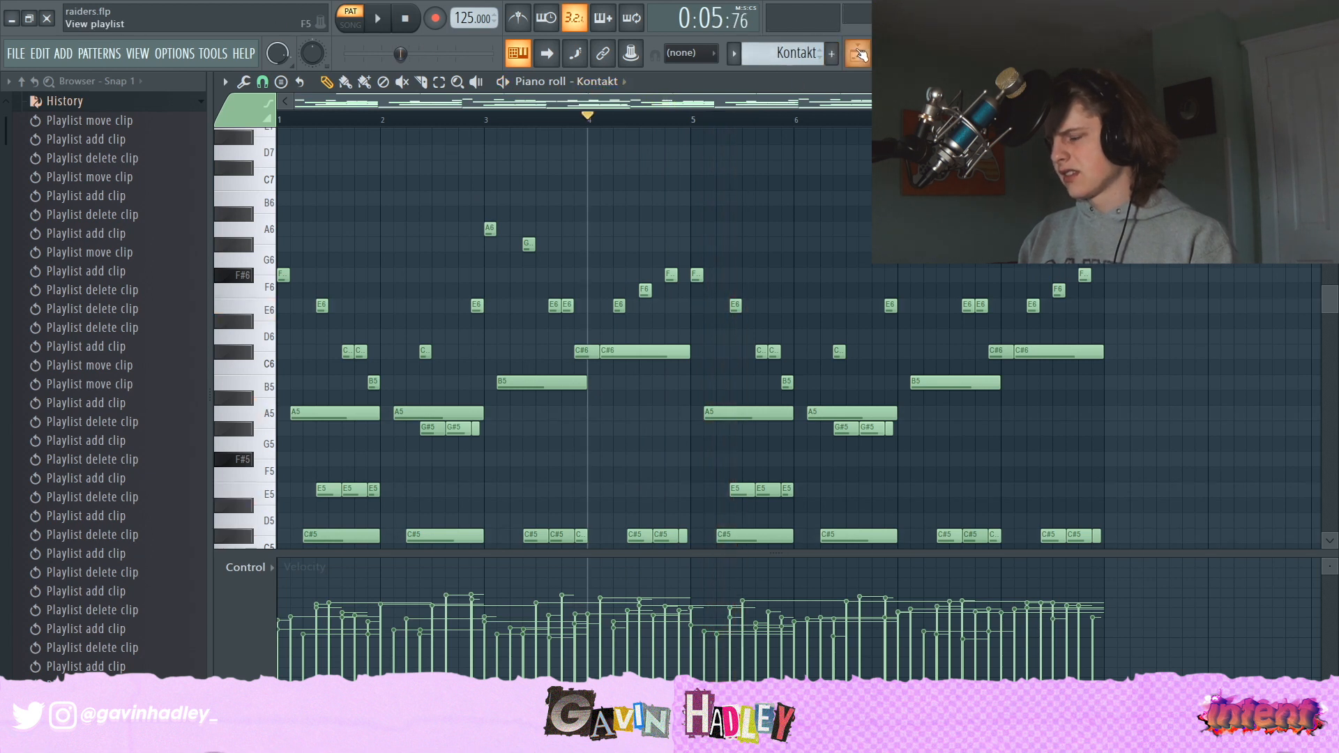
{"action": "key", "text": "F5"}
{"action": "key", "text": "l"}
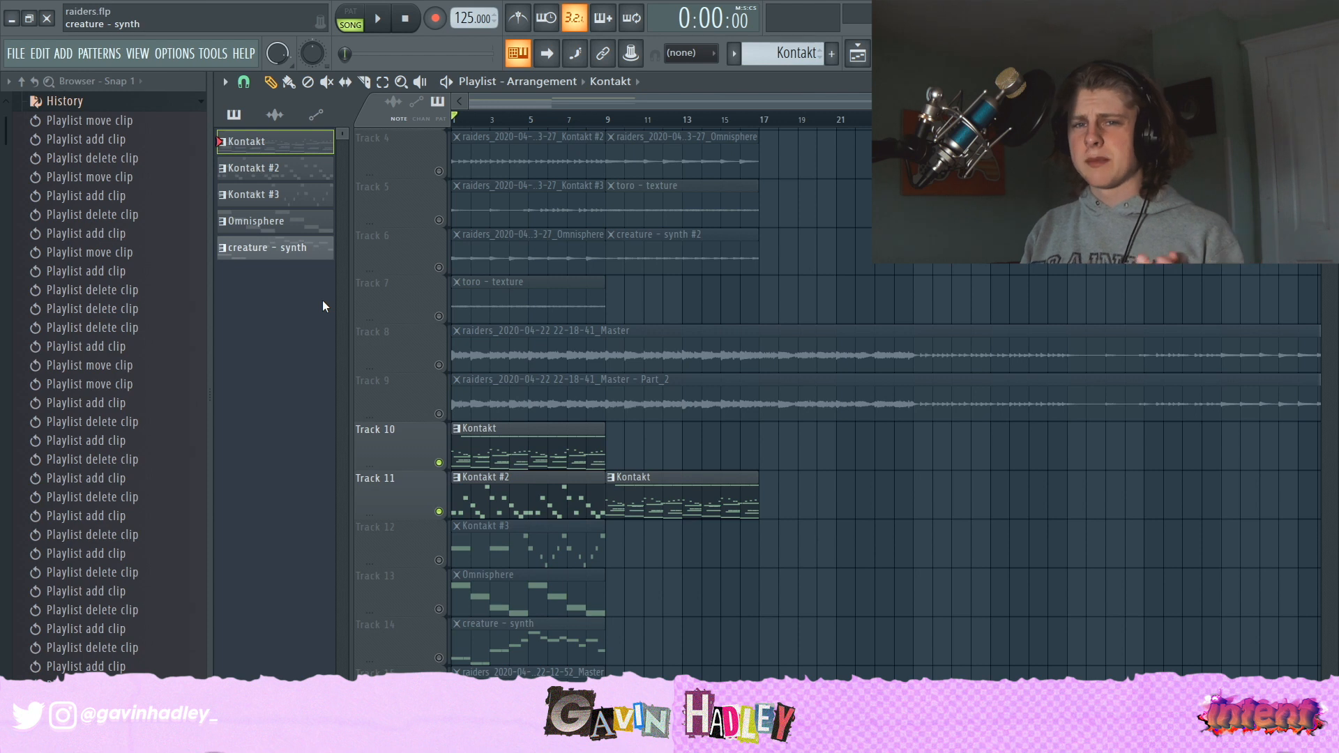
Step: Reopen the Kontakt pattern from Track 10 and play its row of F#8 notes from bar 1
{"action": "left_click", "coordinate": [686, 448]}
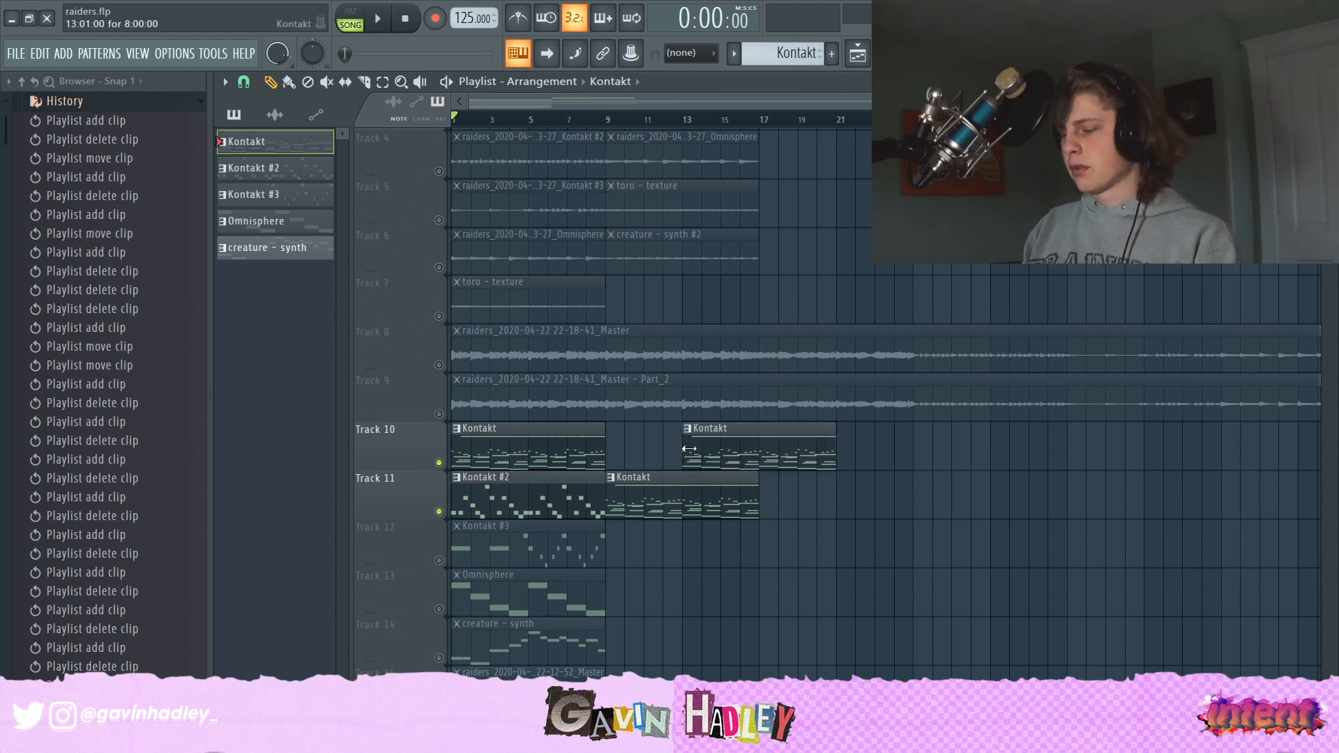
{"action": "right_click", "coordinate": [687, 448]}
{"action": "double_click", "coordinate": [547, 441]}
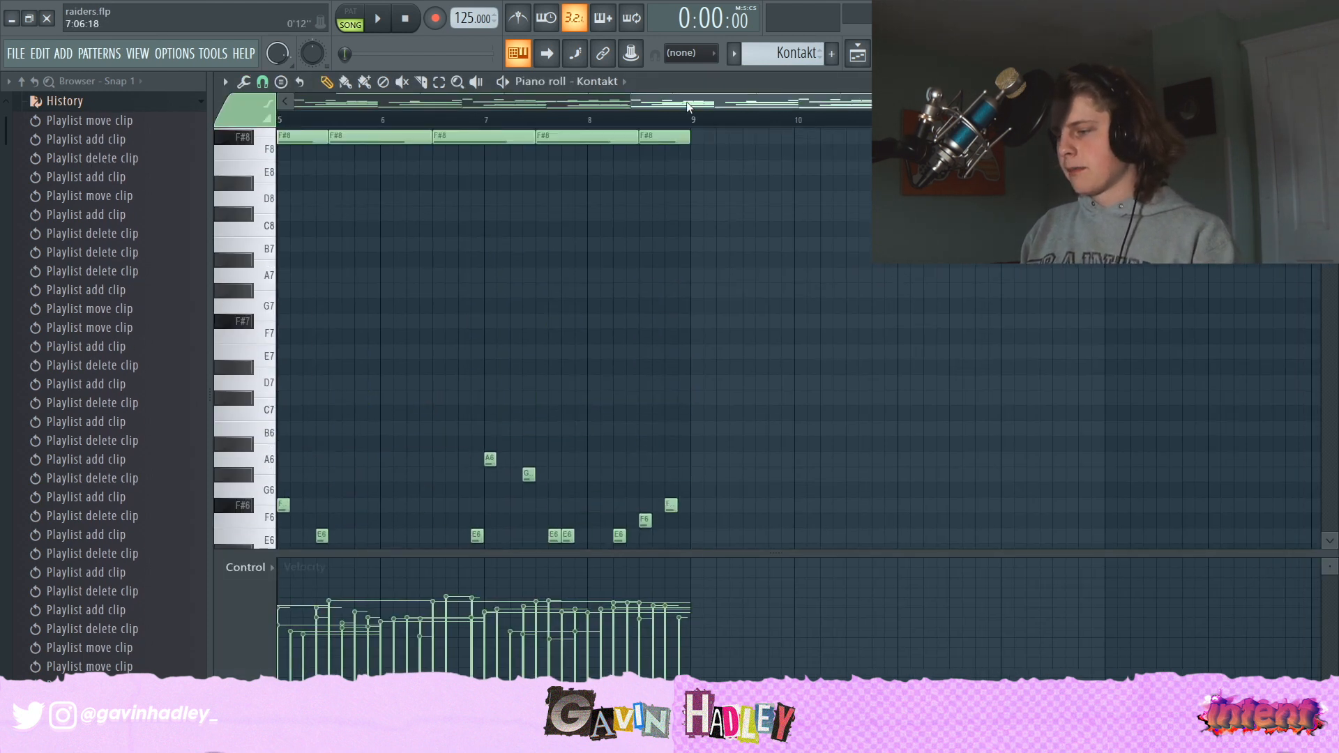
{"action": "left_click", "coordinate": [360, 363]}
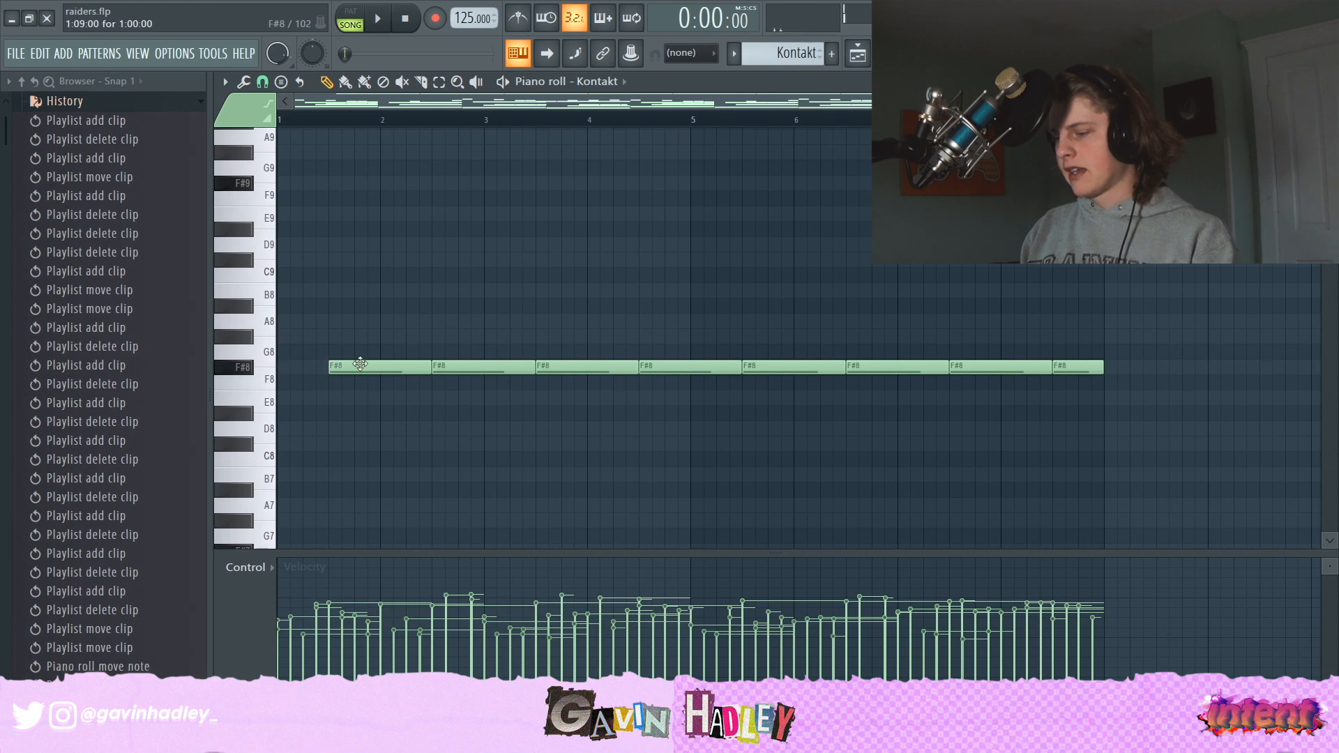
{"action": "left_click", "coordinate": [444, 360]}
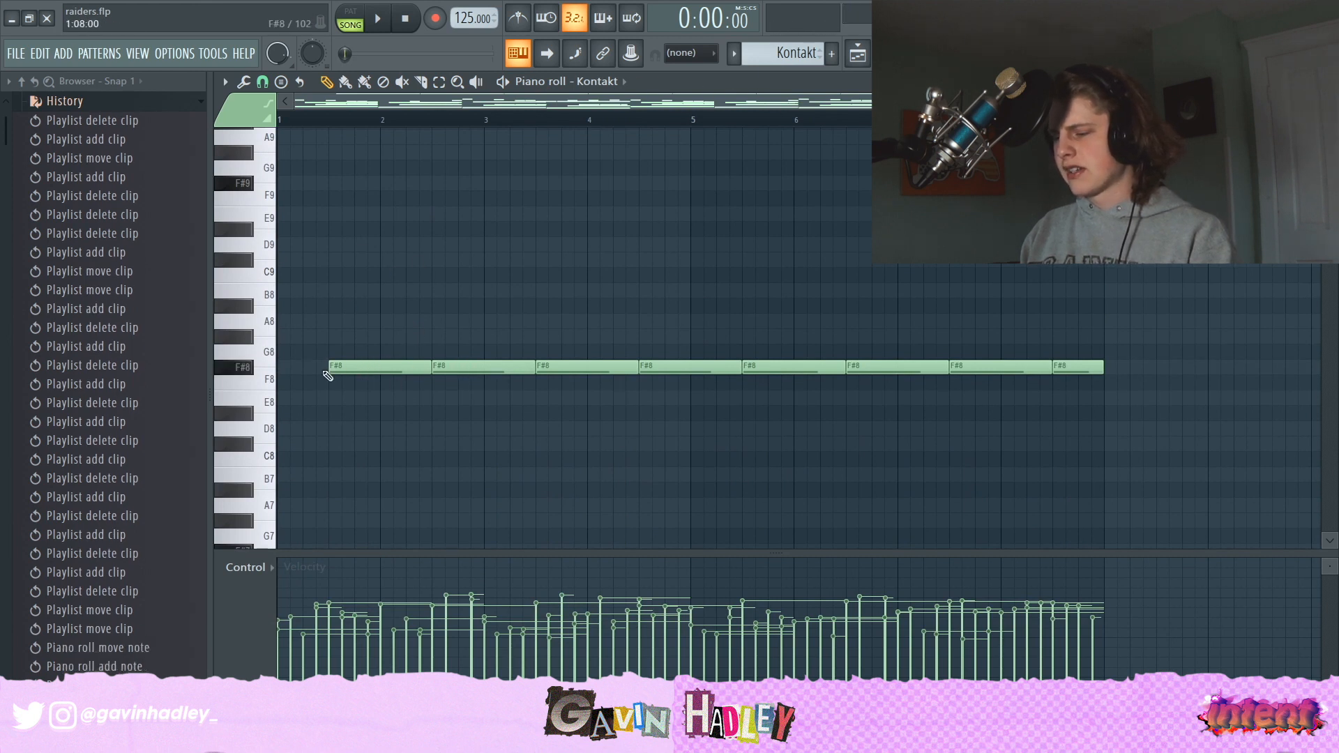
{"action": "key", "text": "space"}
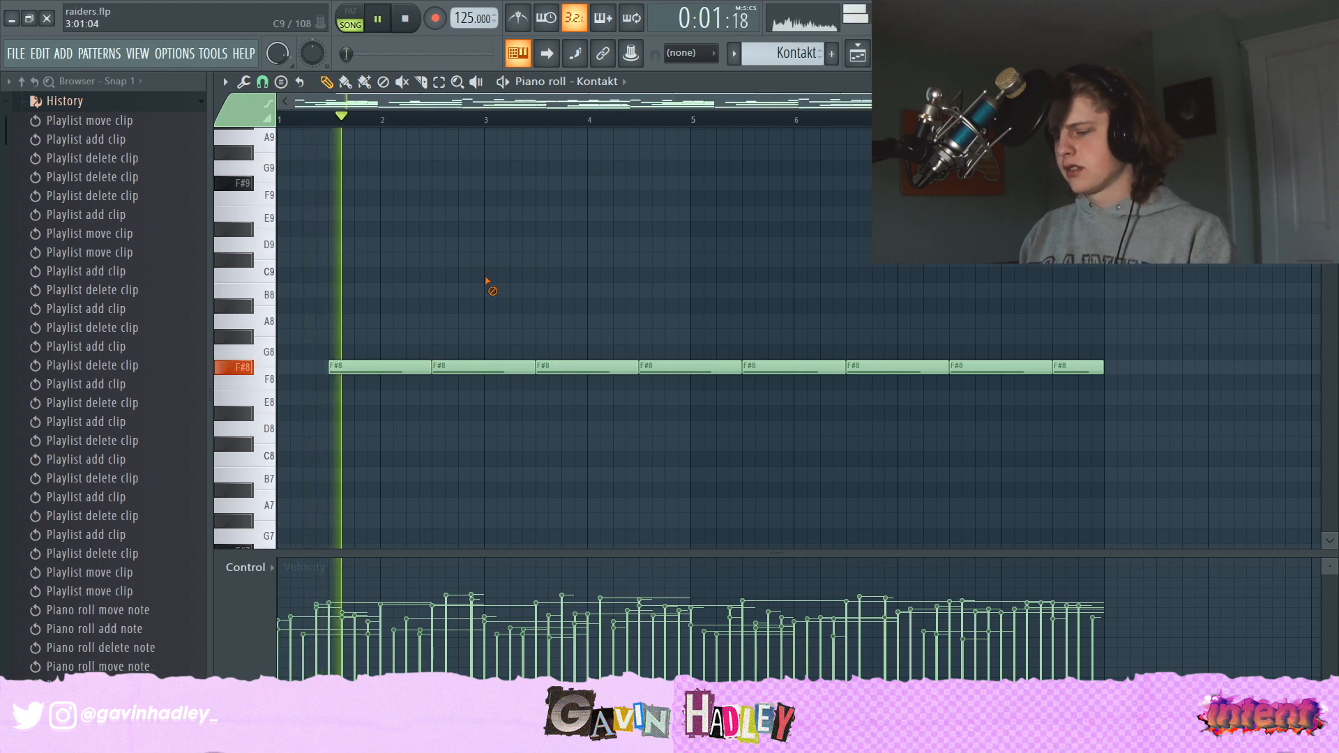
{"action": "key", "text": "space"}
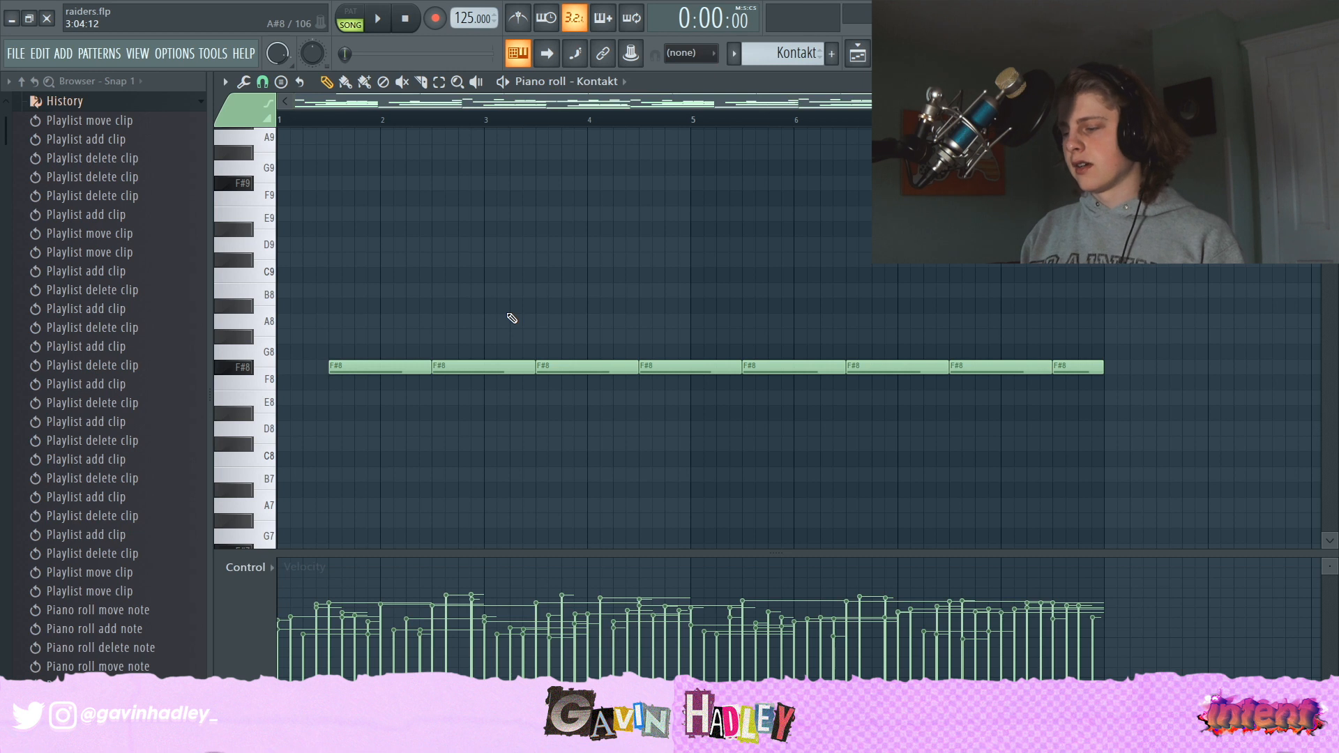
Step: Play the arrangement with the mixer open and select the Kontakt #2 mixer track
{"action": "key", "text": "space"}
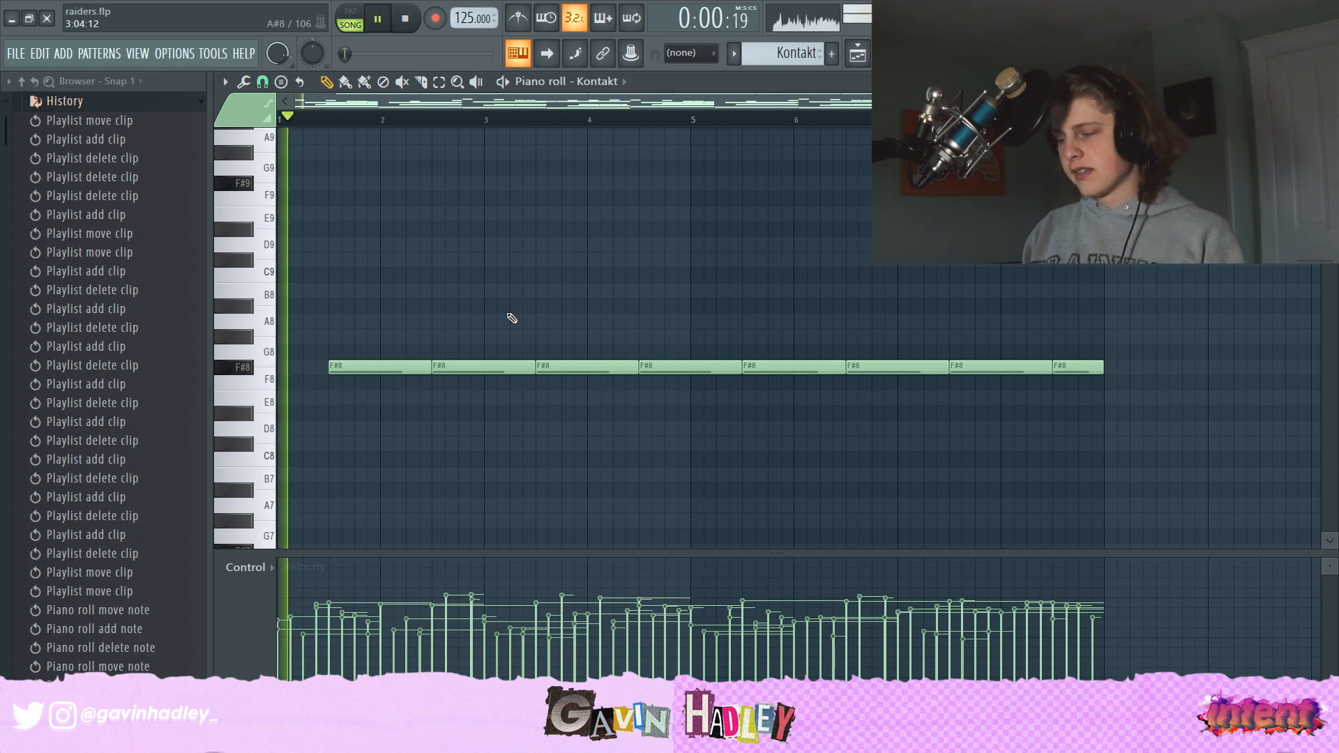
{"action": "key", "text": "F9"}
{"action": "key", "text": "space"}
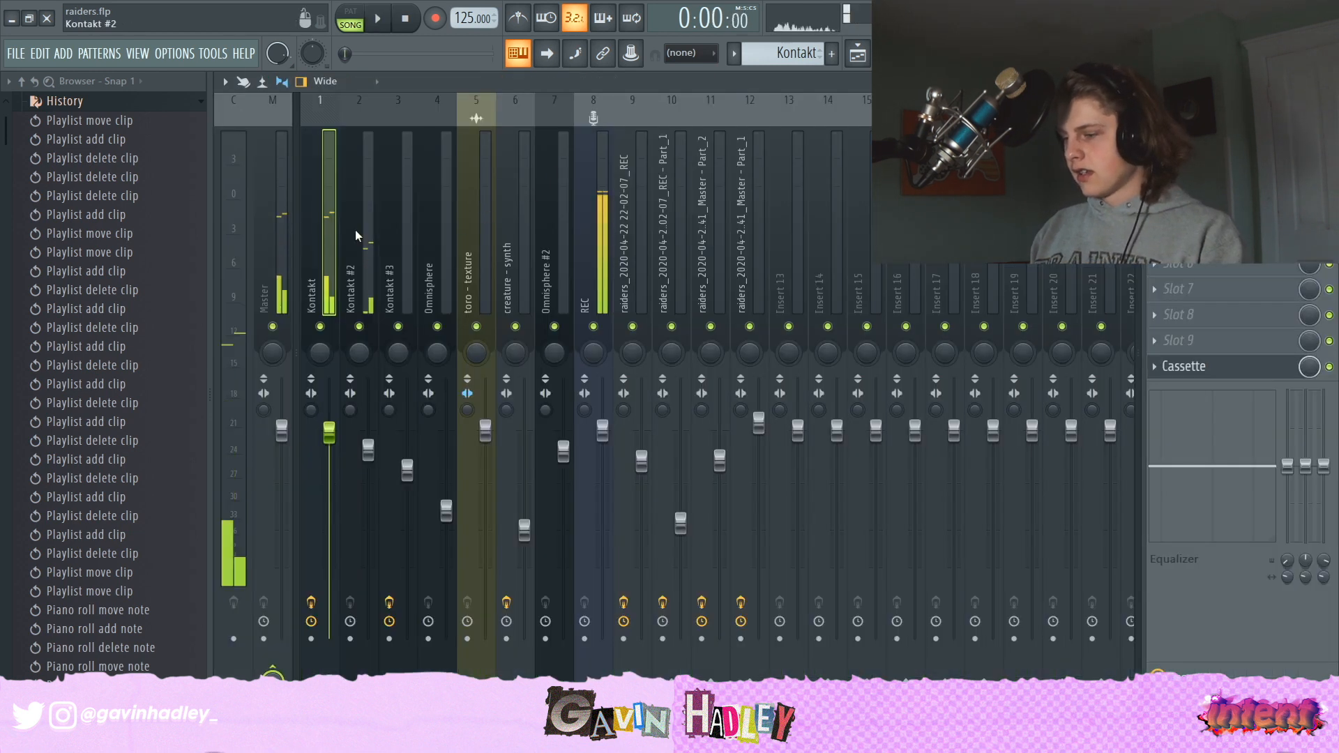
{"action": "left_click", "coordinate": [354, 229]}
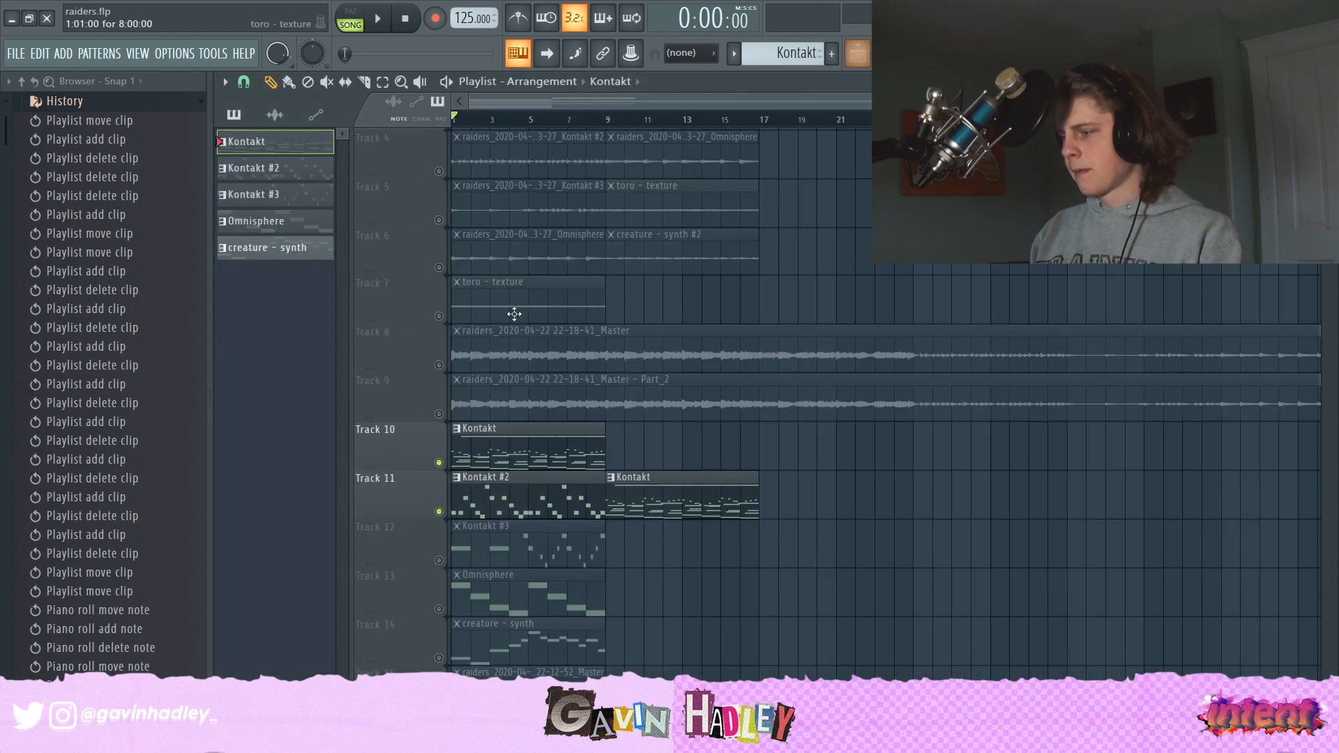
Step: Unmute Track 12, which holds the Kontakt #3 clip, in the playlist
{"action": "left_click", "coordinate": [858, 53]}
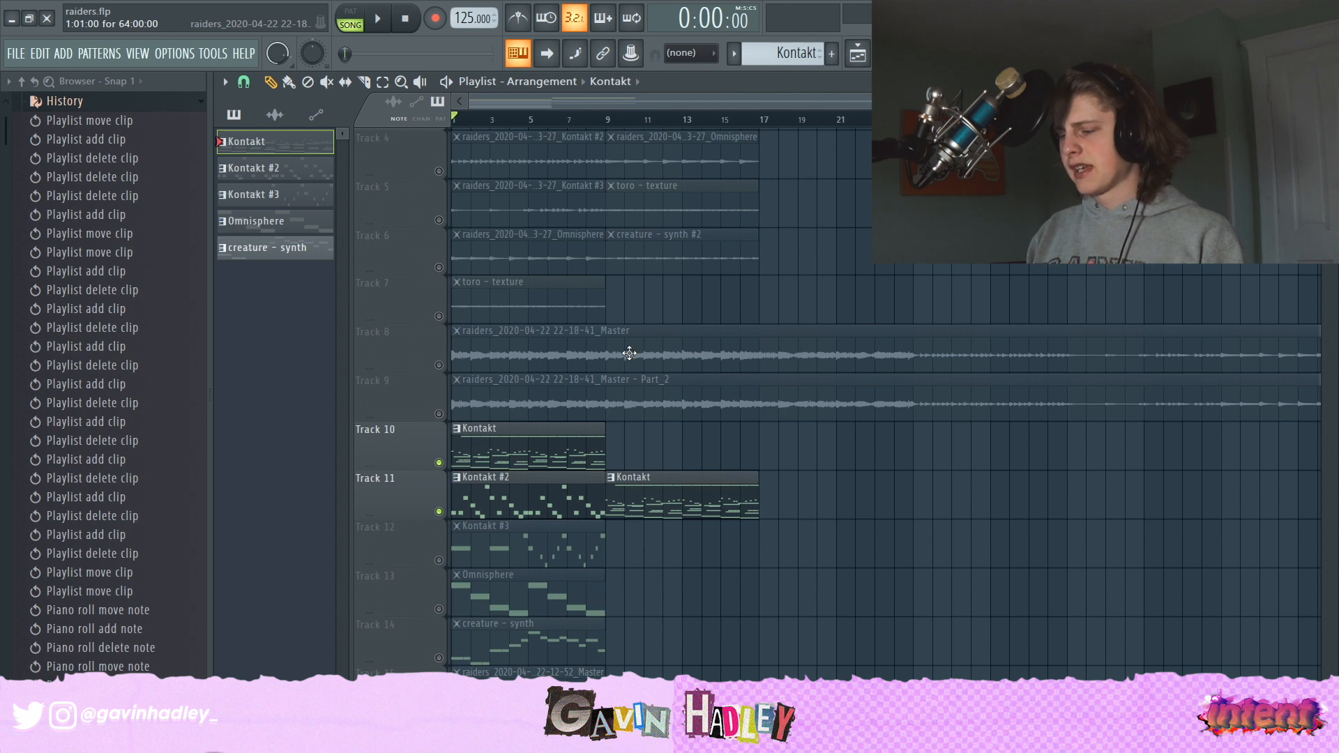
{"action": "scroll", "coordinate": [596, 395], "scroll_direction": "down", "scroll_amount": 1}
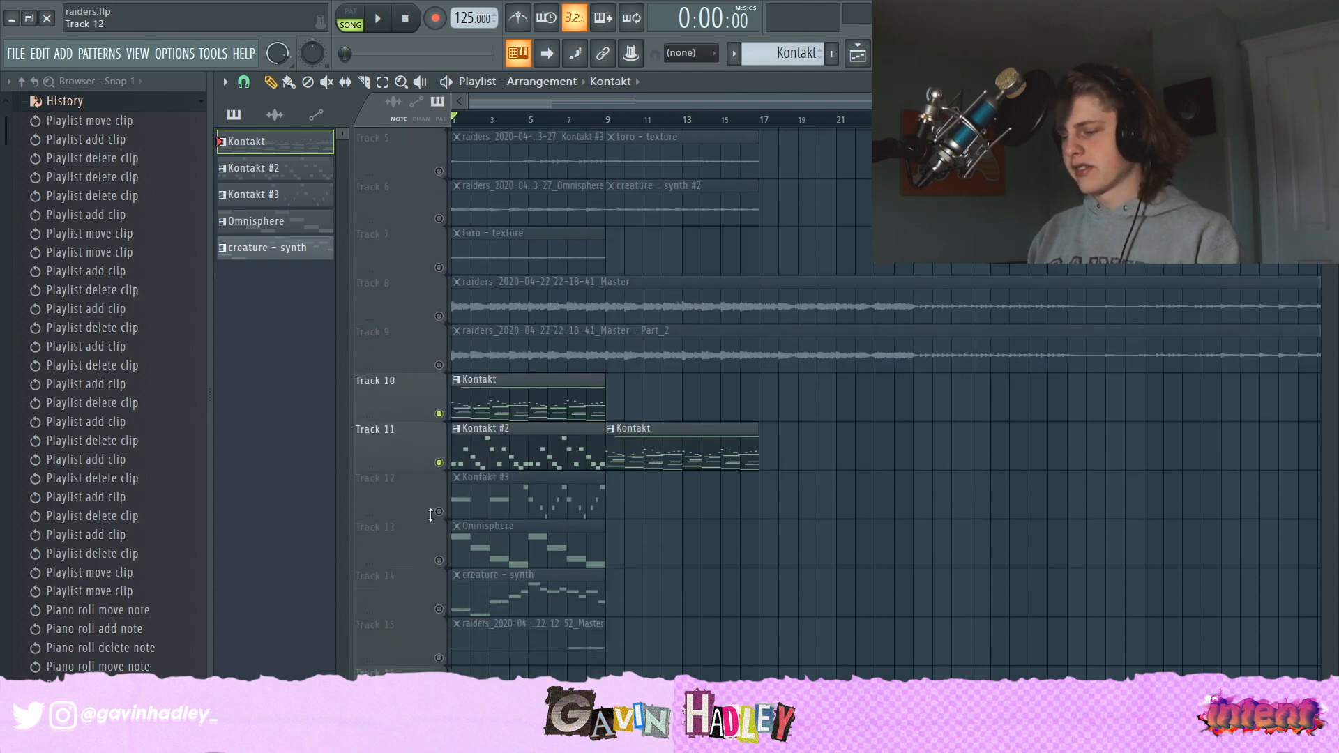
{"action": "left_click", "coordinate": [439, 512]}
Step: Open the Kontakt #3 pattern in the piano roll and play its notes from bar 1
{"action": "double_click", "coordinate": [522, 490]}
{"action": "key", "text": "space"}
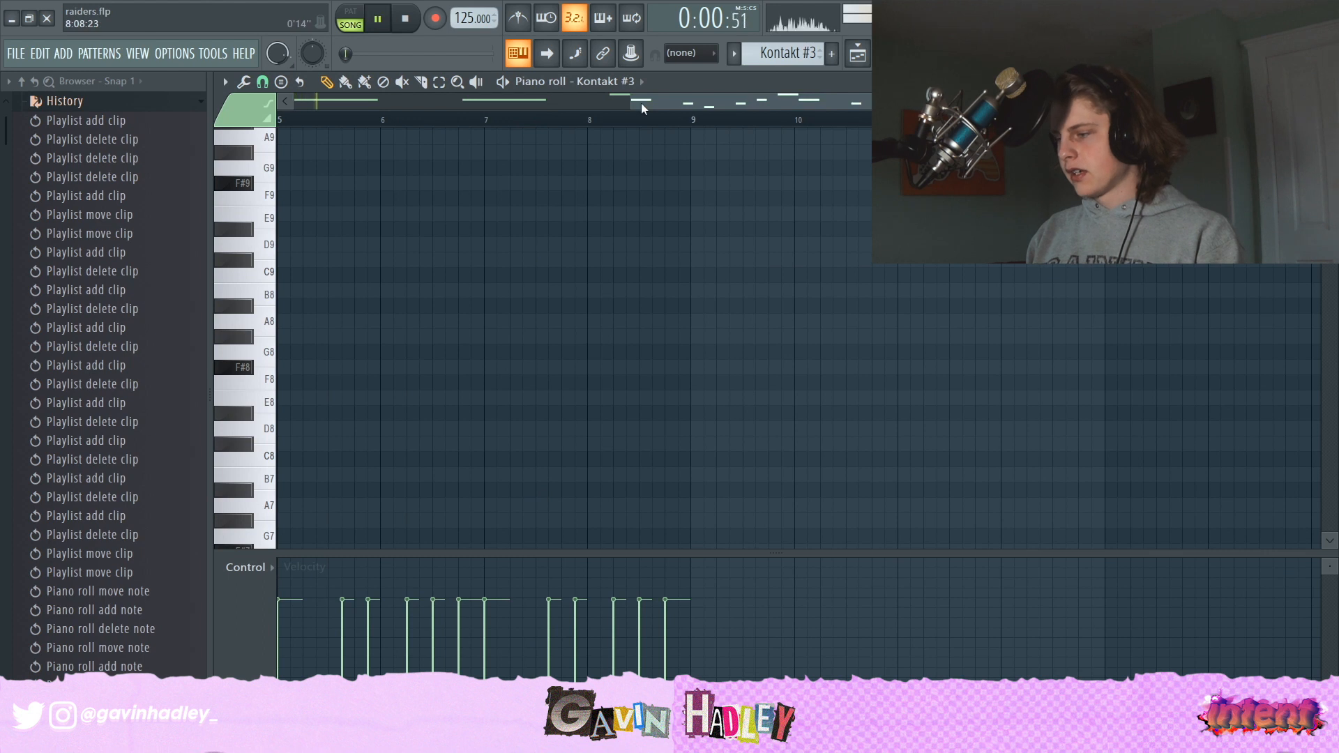
{"action": "left_click_drag", "start_coordinate": [642, 103], "coordinate": [307, 105]}
{"action": "key", "text": "space"}
{"action": "scroll", "coordinate": [335, 420], "scroll_direction": "up", "scroll_amount": 3}
{"action": "scroll", "coordinate": [353, 390], "scroll_direction": "down", "scroll_amount": 12}
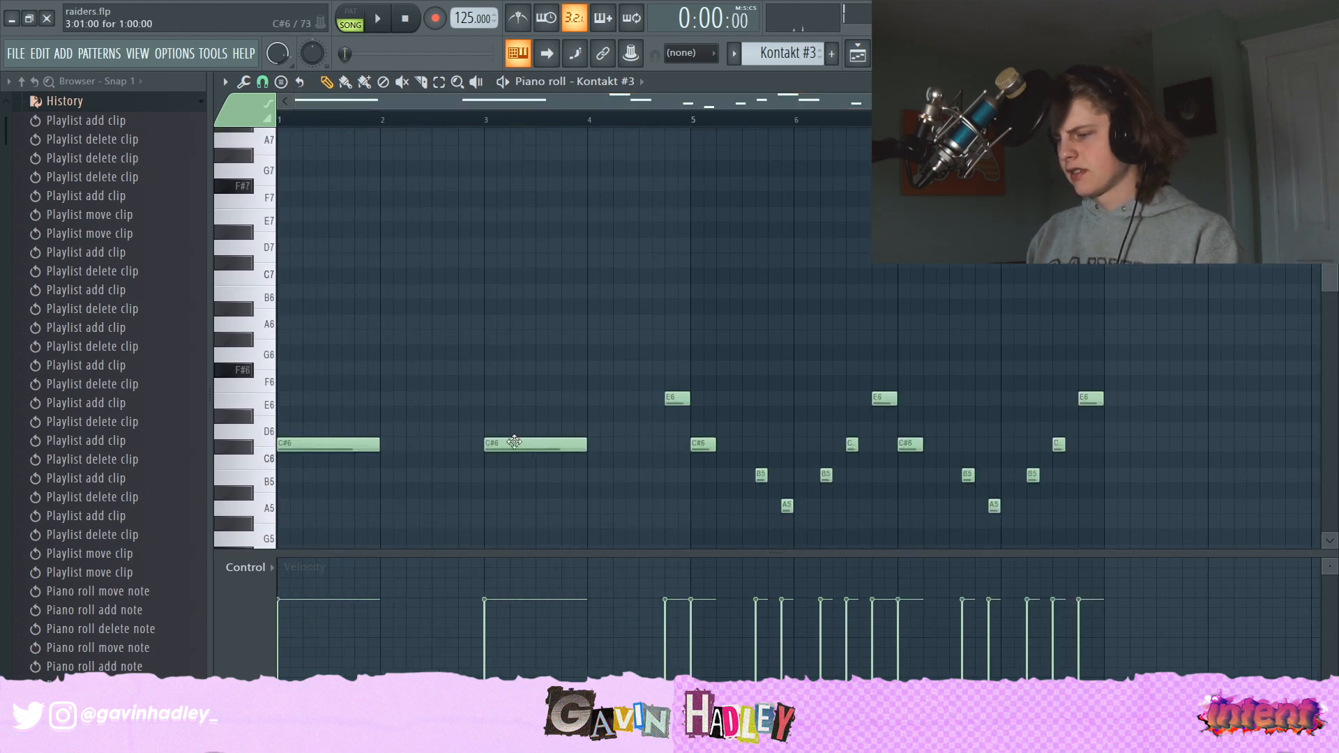
{"action": "key", "text": "space"}
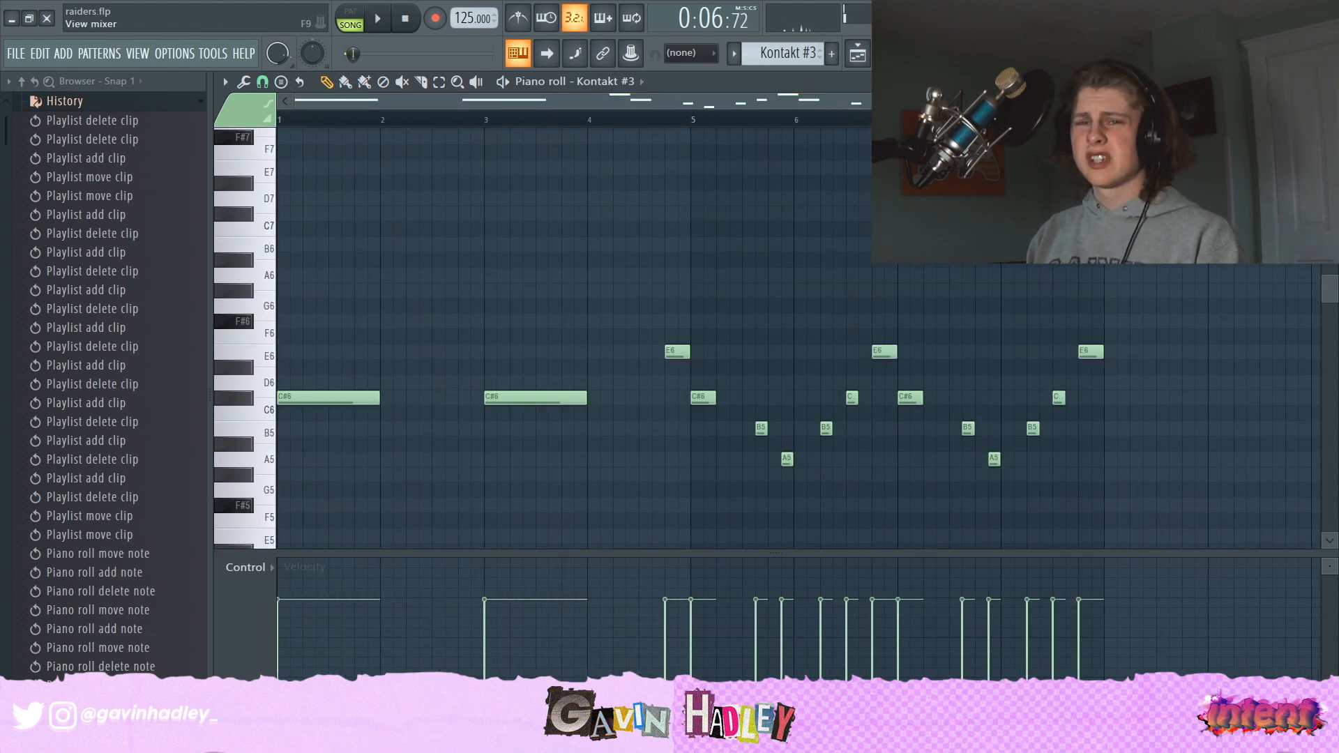
Step: Continue playback in the mixer and follow the Kontakt #3 melody in the piano roll into bar 6
{"action": "left_click", "coordinate": [858, 53]}
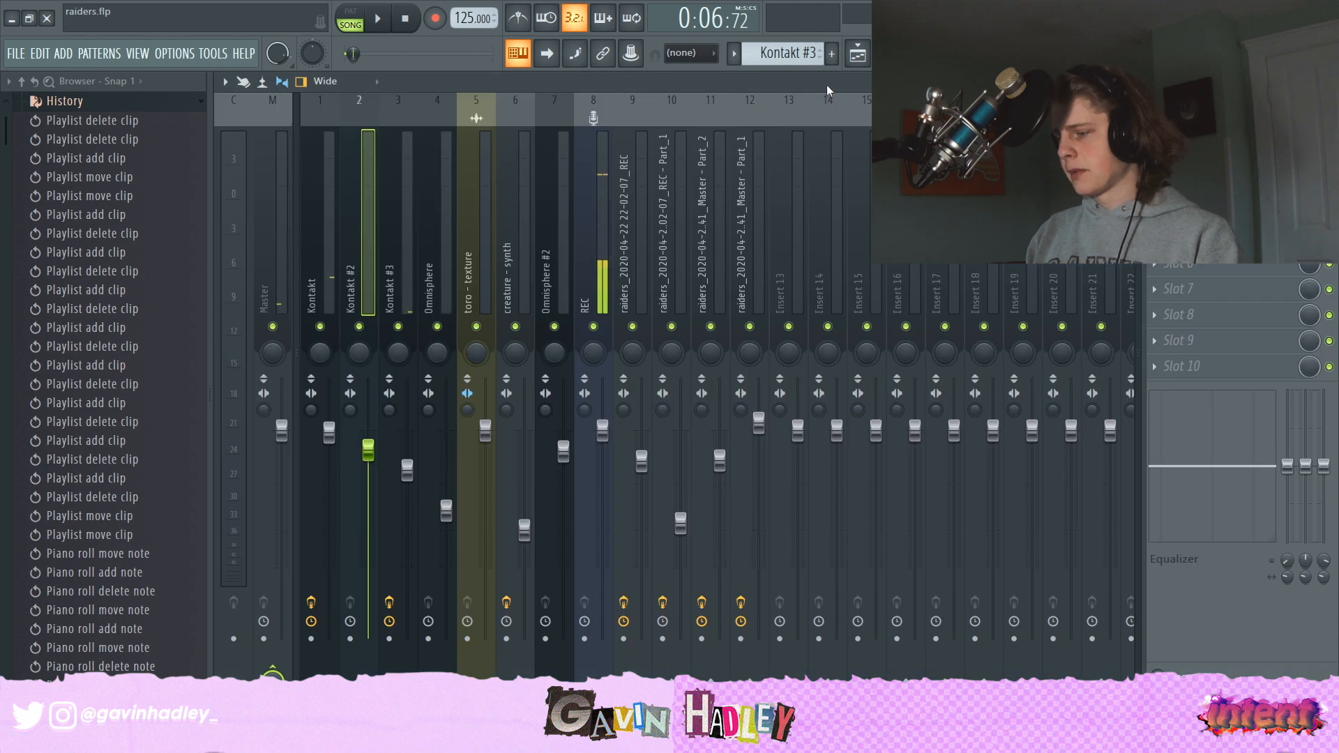
{"action": "key", "text": "space"}
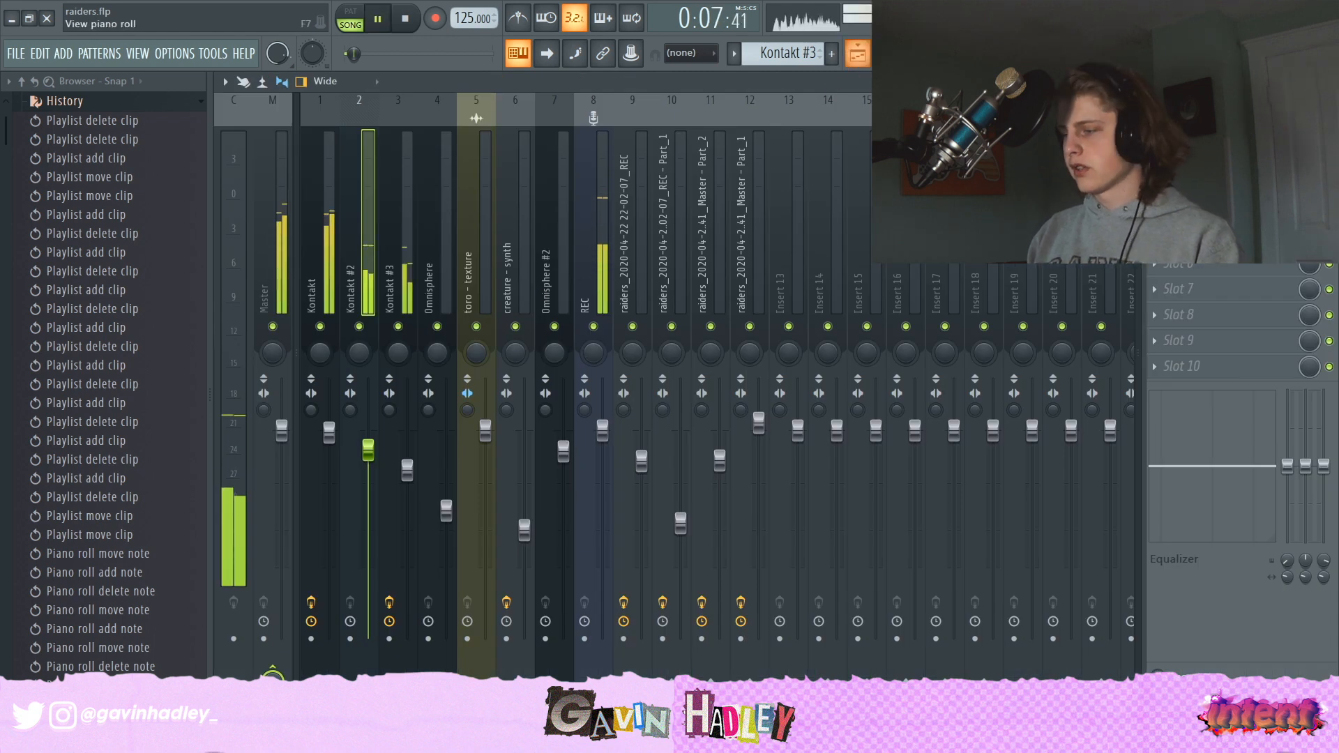
{"action": "left_click", "coordinate": [858, 53]}
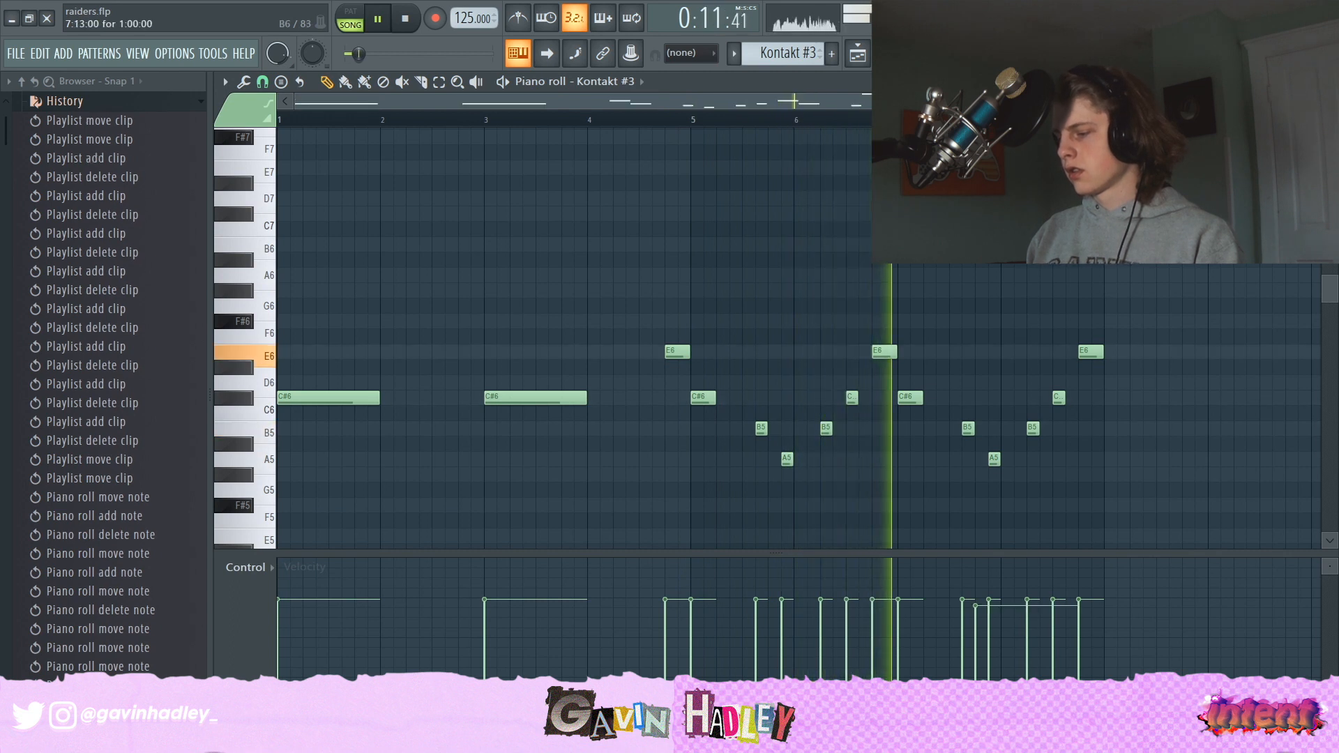
{"action": "key", "text": "space"}
{"action": "left_click_drag", "start_coordinate": [581, 125], "coordinate": [280, 122]}
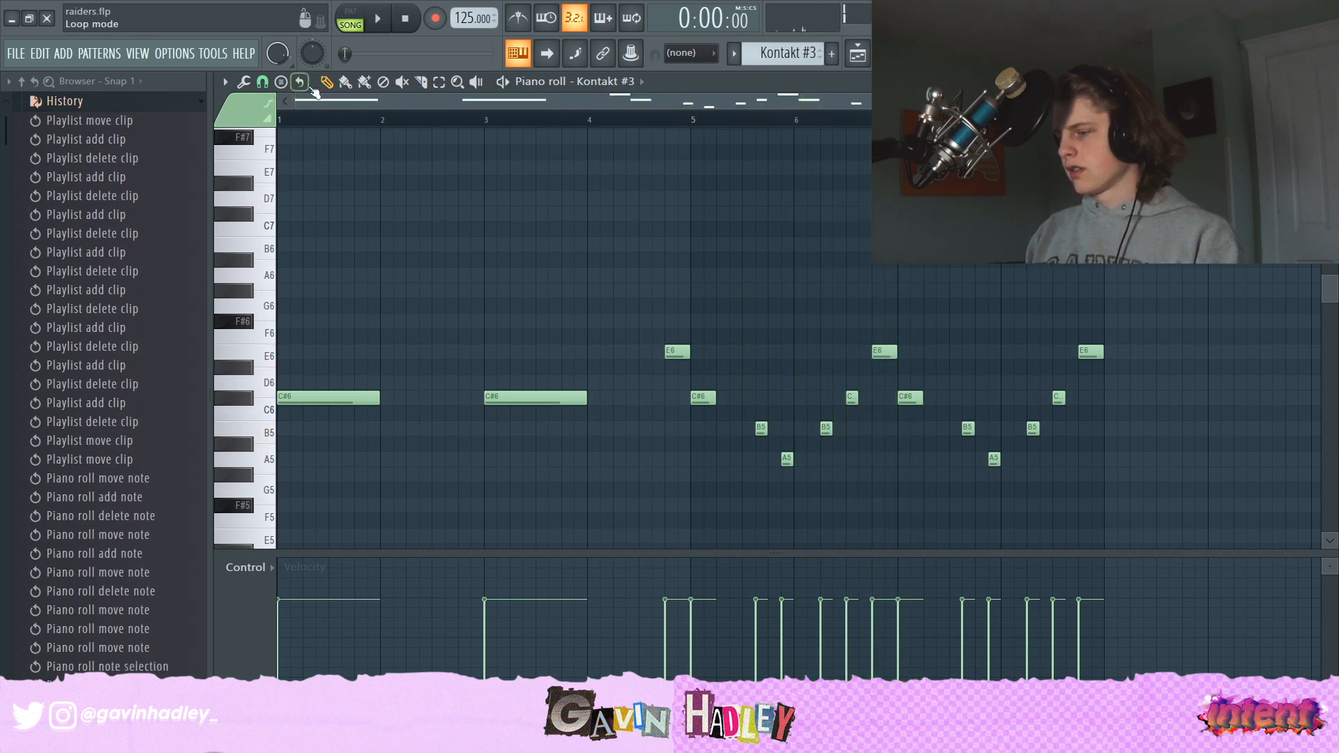
{"action": "left_click", "coordinate": [301, 81]}
{"action": "left_click", "coordinate": [406, 170]}
{"action": "right_click", "coordinate": [407, 170]}
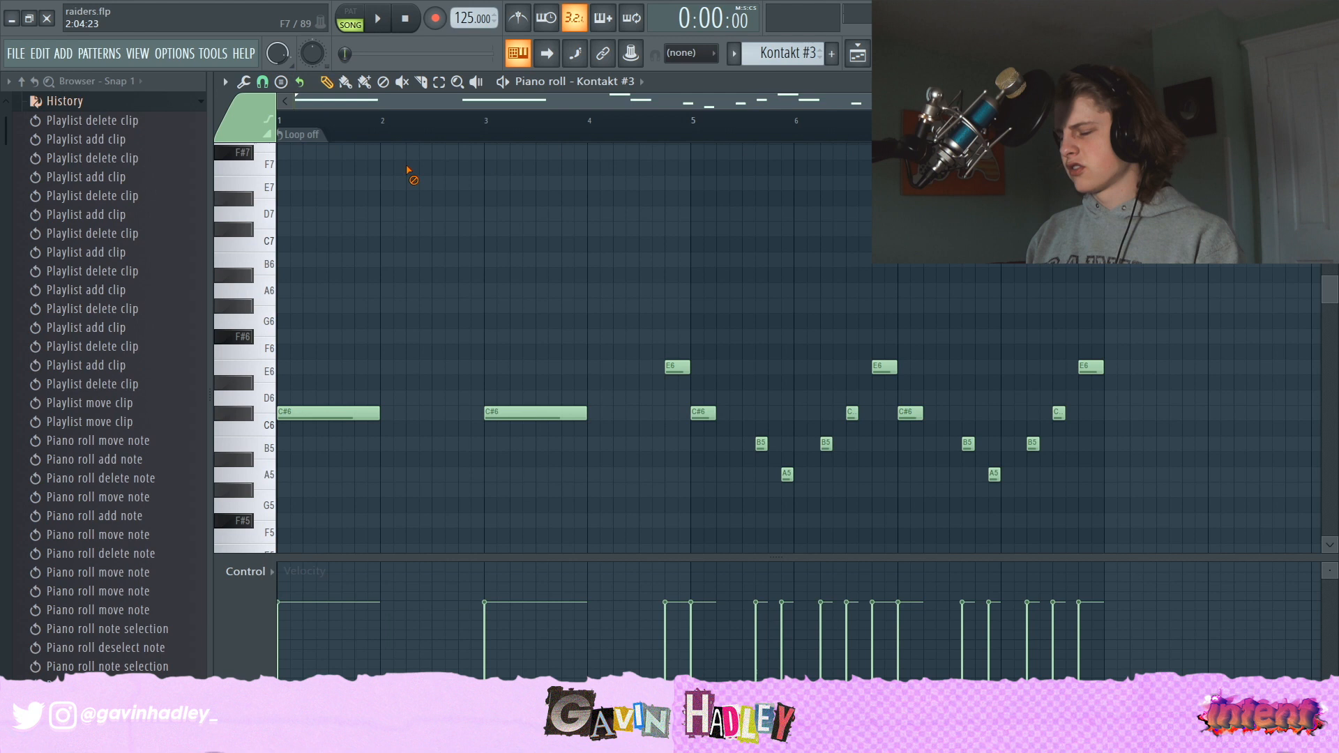
{"action": "left_click", "coordinate": [301, 82]}
{"action": "left_click", "coordinate": [625, 260]}
{"action": "right_click", "coordinate": [676, 261]}
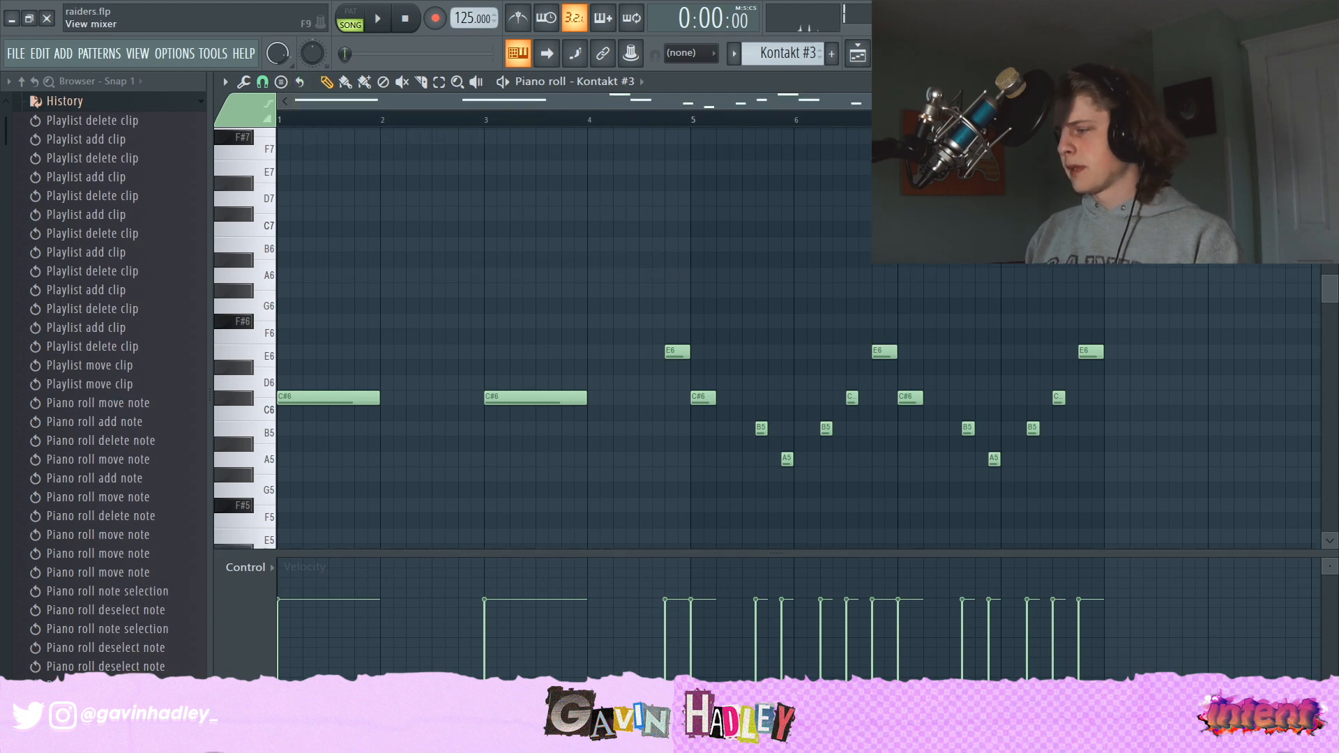
Step: Examine the Little AlterBoy pitch and formant settings on the Kontakt #3 mixer track
{"action": "key", "text": "F9"}
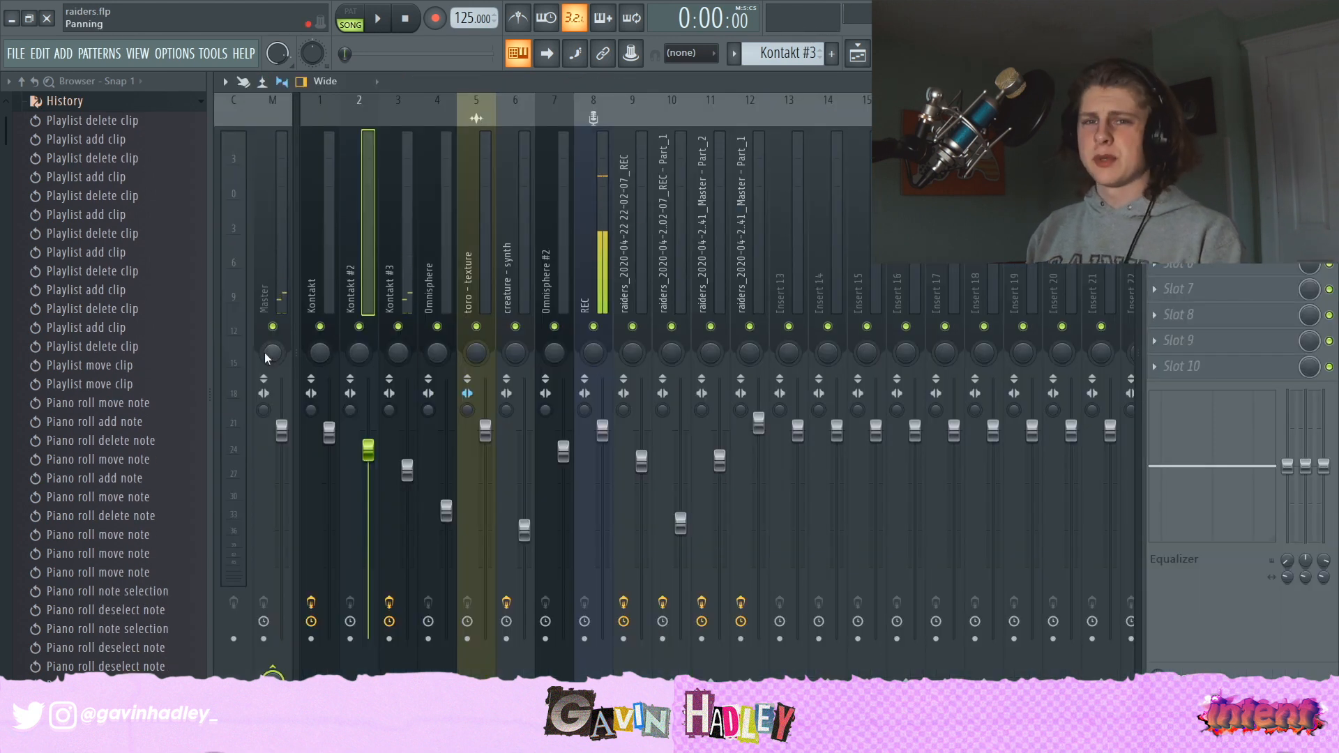
{"action": "left_click", "coordinate": [391, 233]}
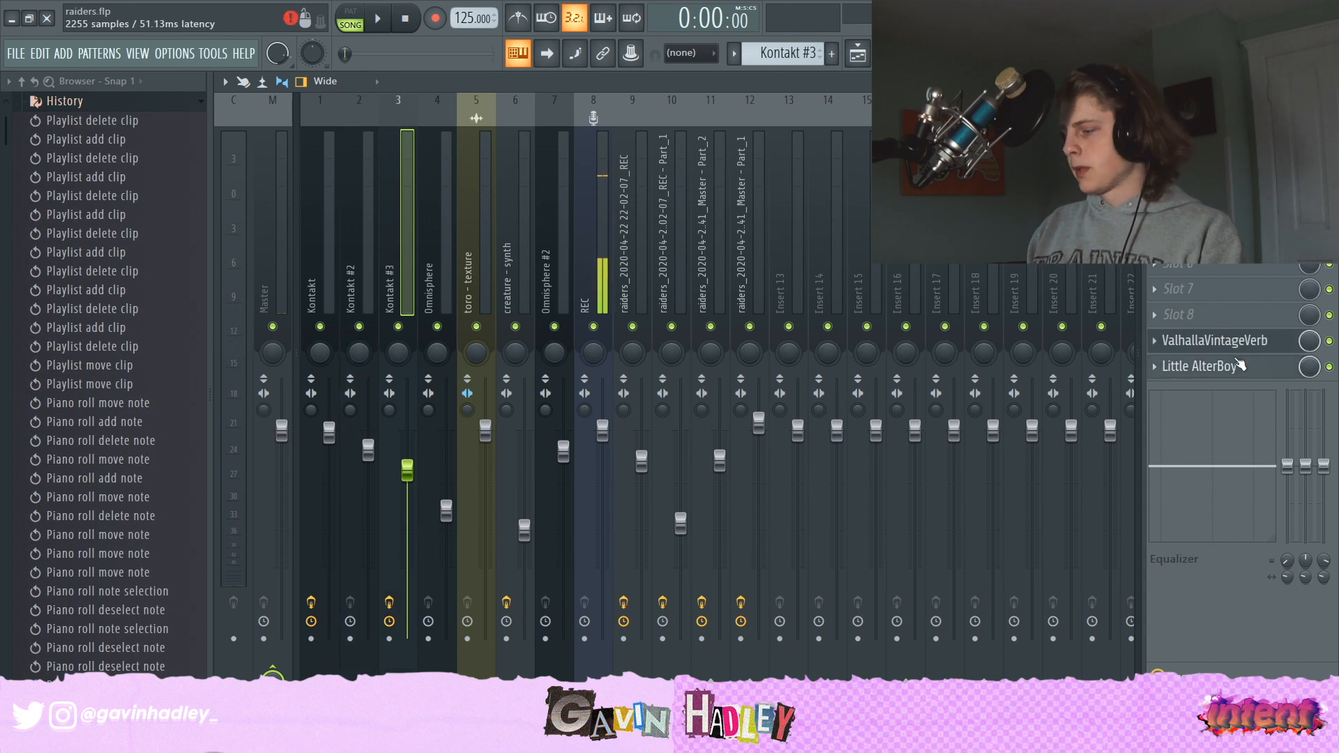
{"action": "left_click", "coordinate": [1179, 368]}
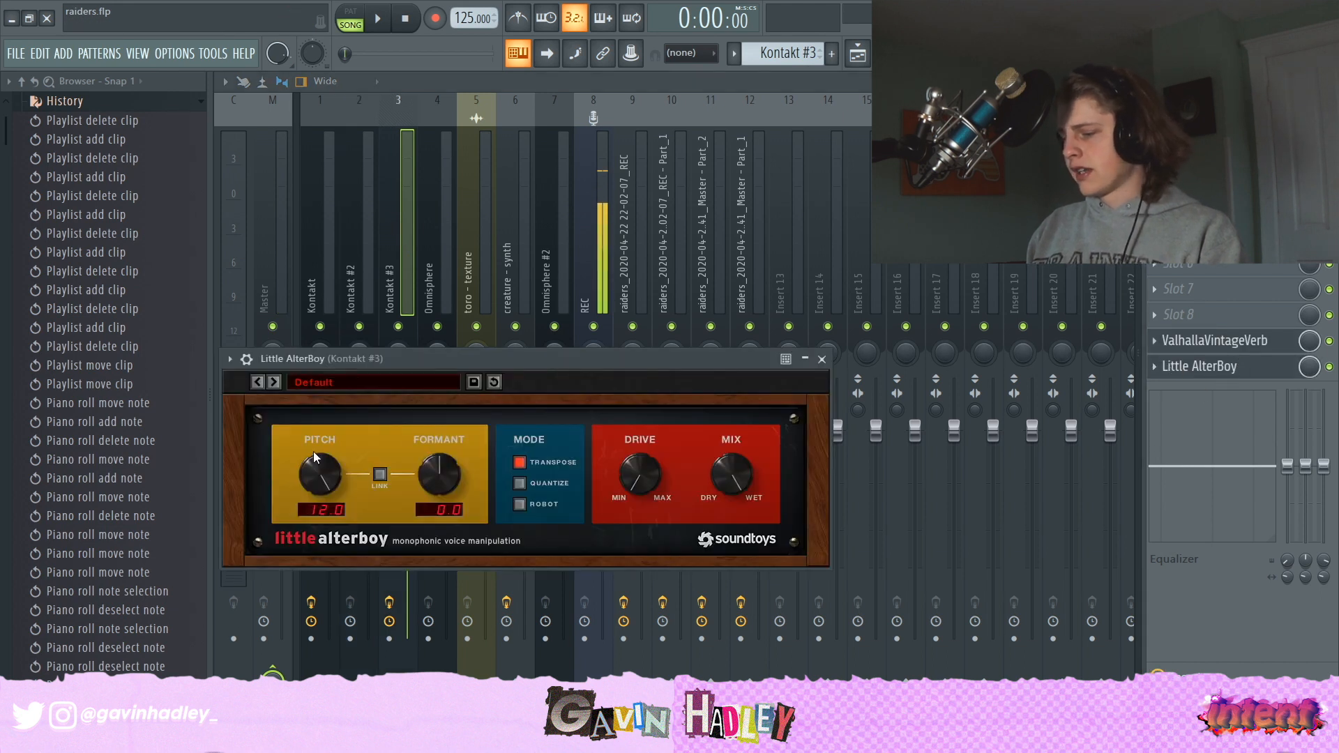
{"action": "left_click", "coordinate": [387, 233]}
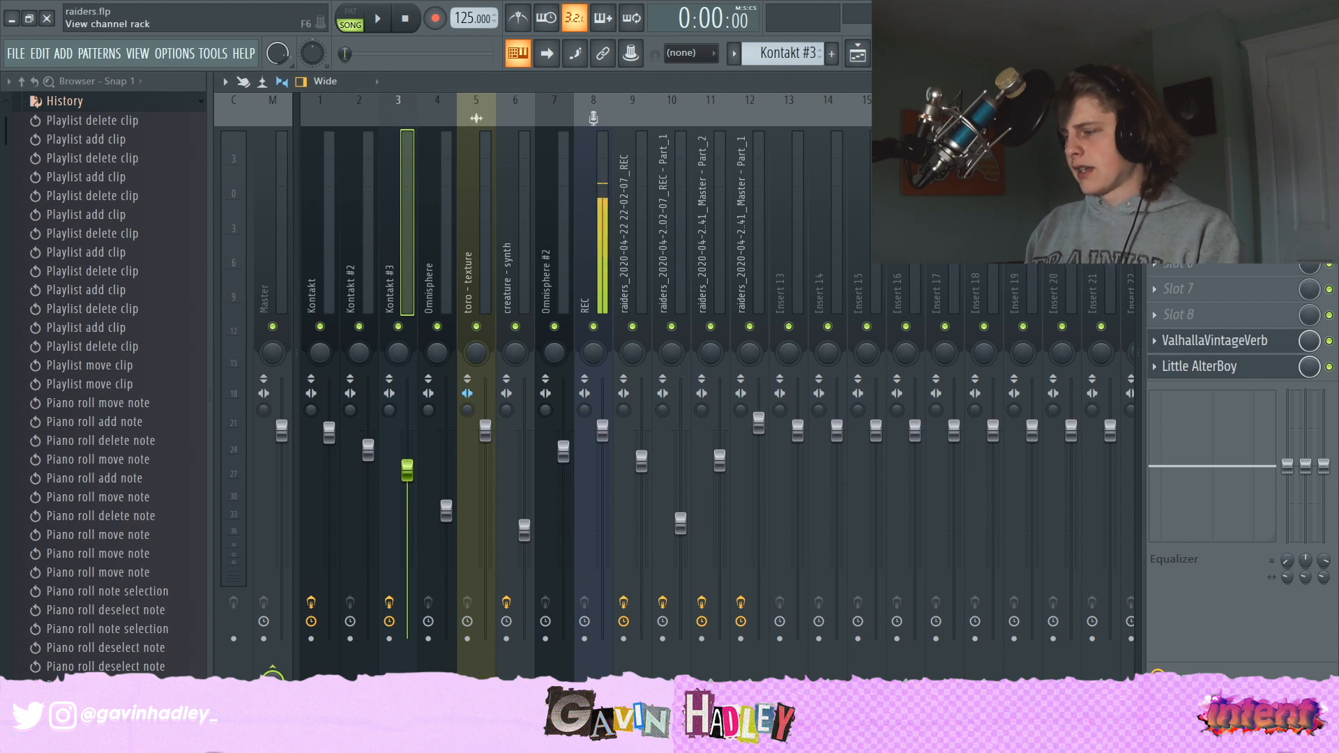
Step: Review the Kontakt #2 pattern once more and return to the playlist
{"action": "left_click", "coordinate": [858, 53]}
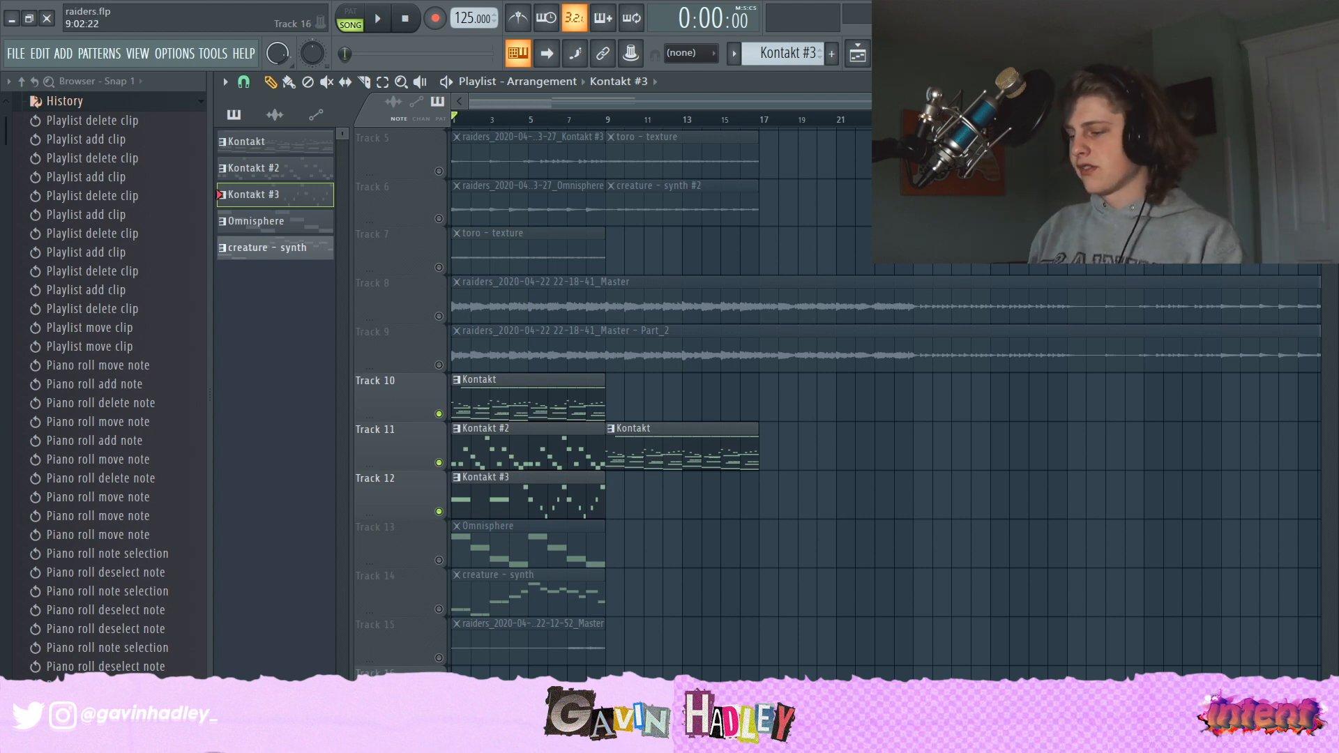
{"action": "double_click", "coordinate": [583, 466]}
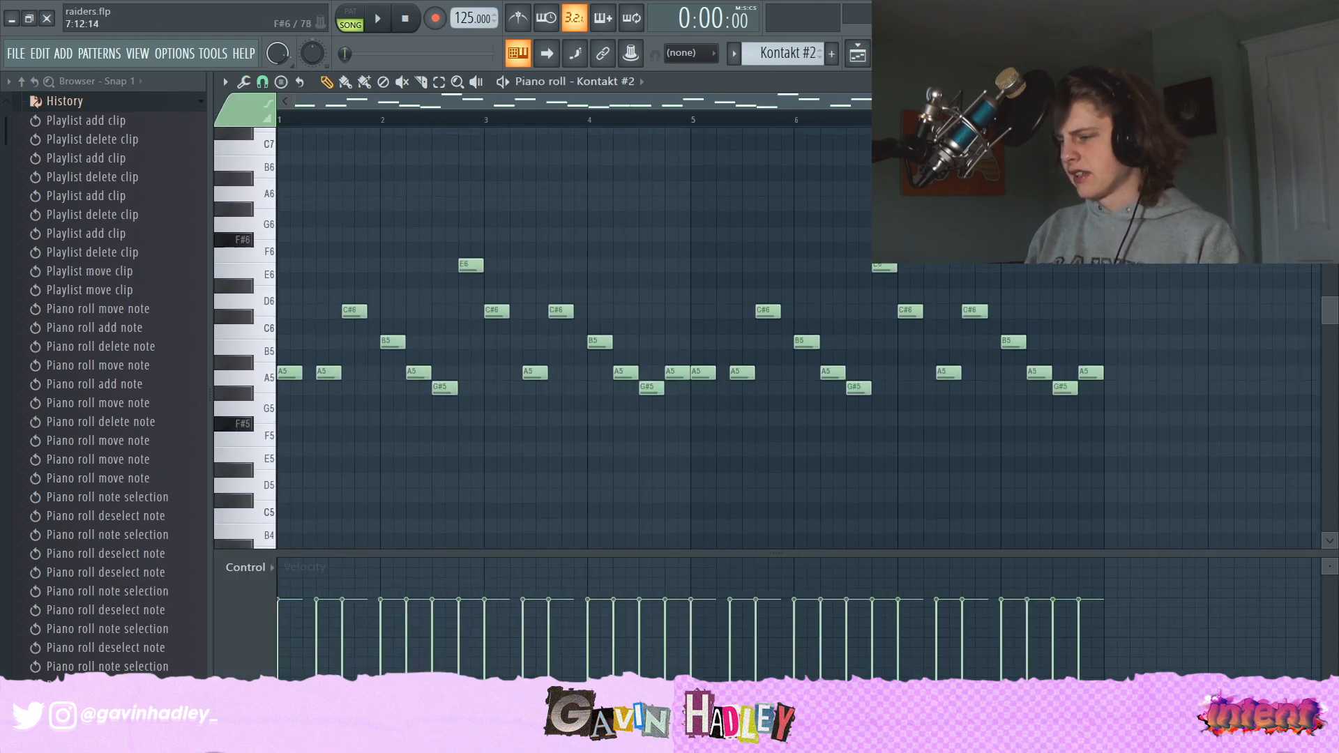
{"action": "left_click", "coordinate": [859, 54]}
Step: Open the Omnisphere pattern from Track 13 and try an extra note above its bass line in bar 3, removing it
{"action": "scroll", "coordinate": [437, 434], "scroll_direction": "down", "scroll_amount": 2}
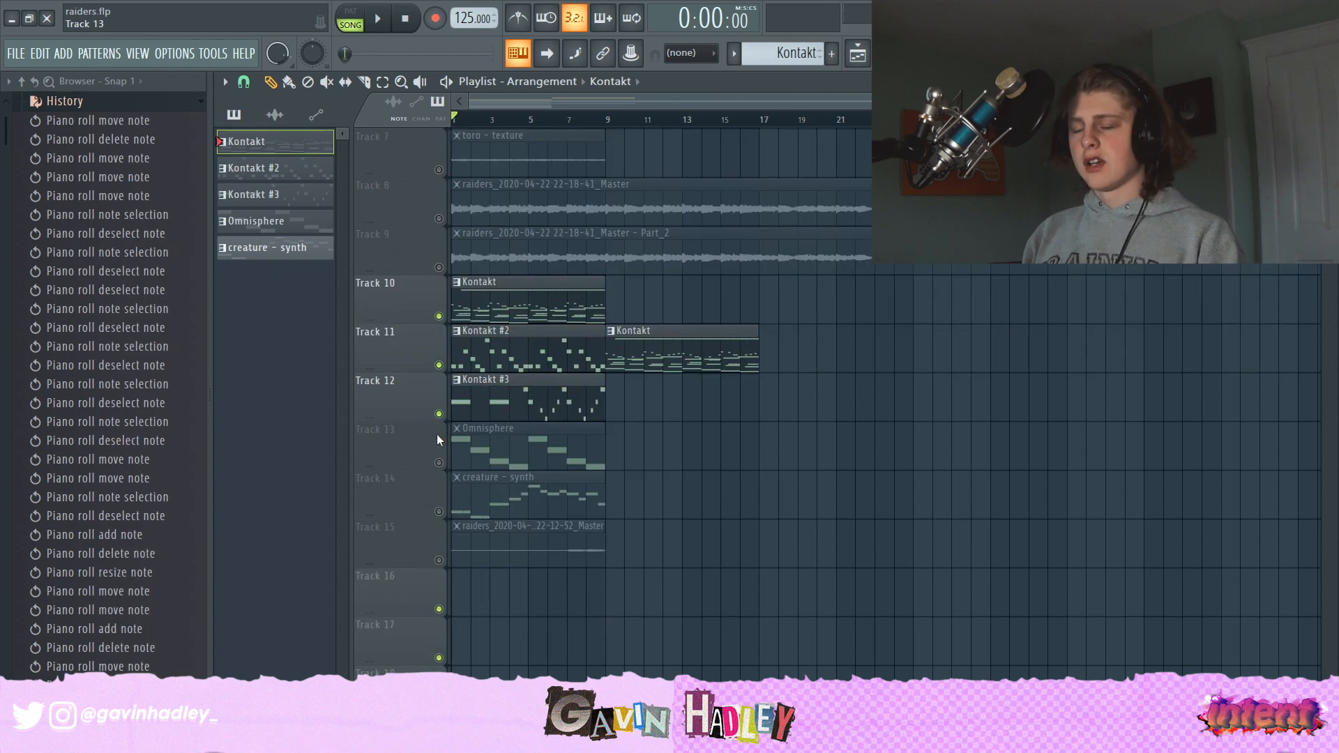
{"action": "double_click", "coordinate": [455, 462]}
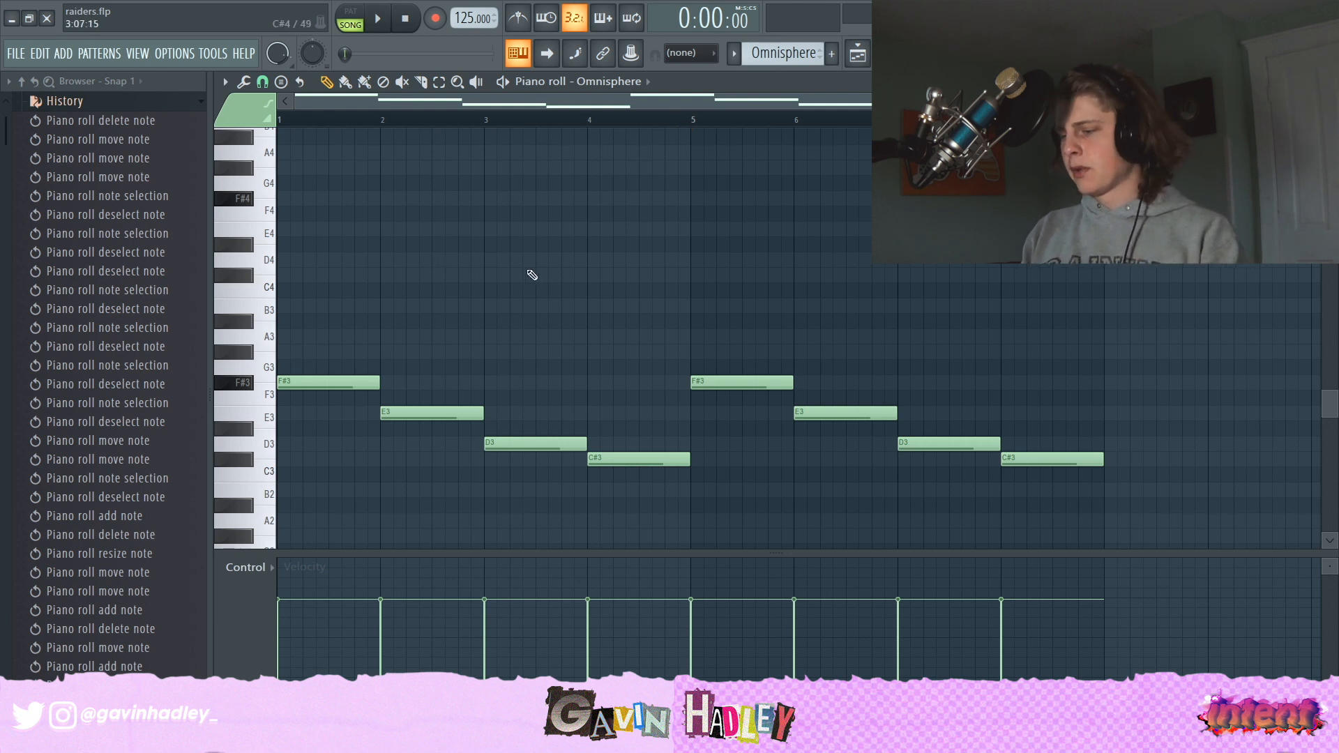
{"action": "key", "text": "ctrl+z"}
{"action": "key", "text": "ctrl+z"}
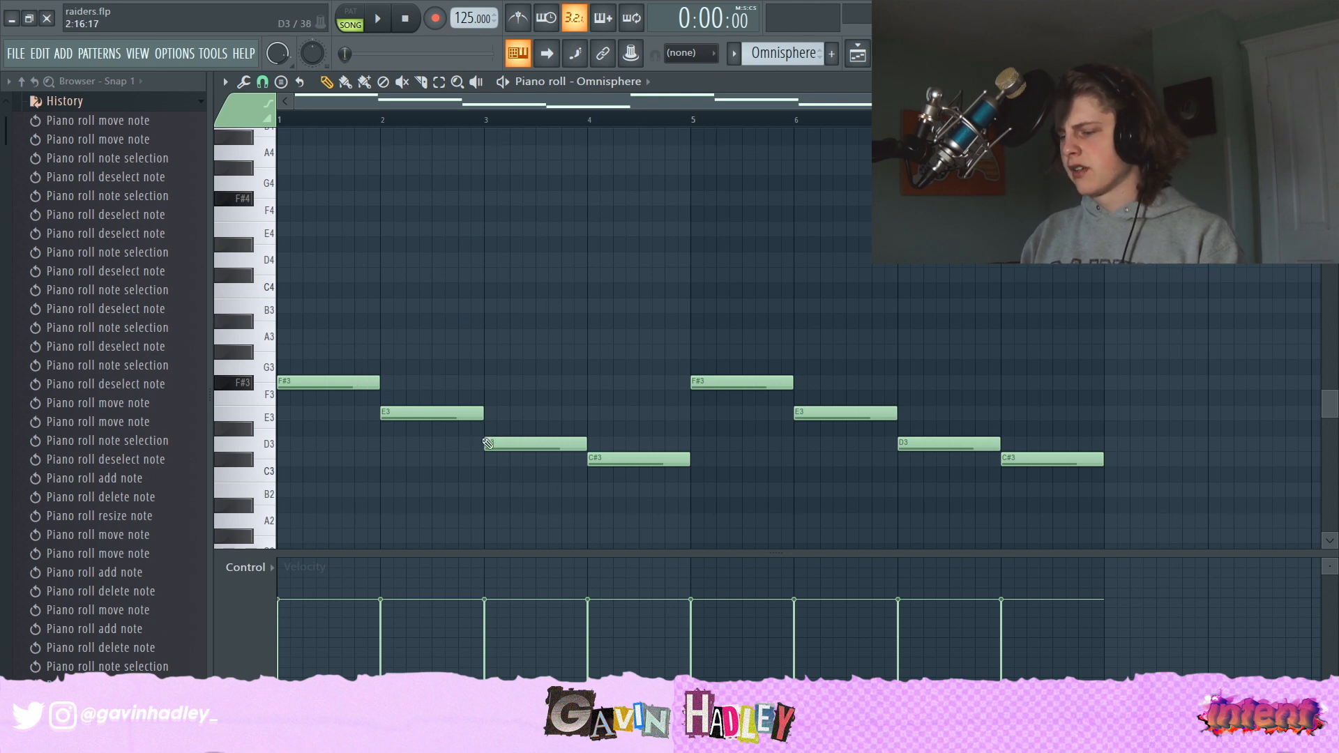
{"action": "left_click", "coordinate": [499, 289]}
{"action": "right_click", "coordinate": [537, 290]}
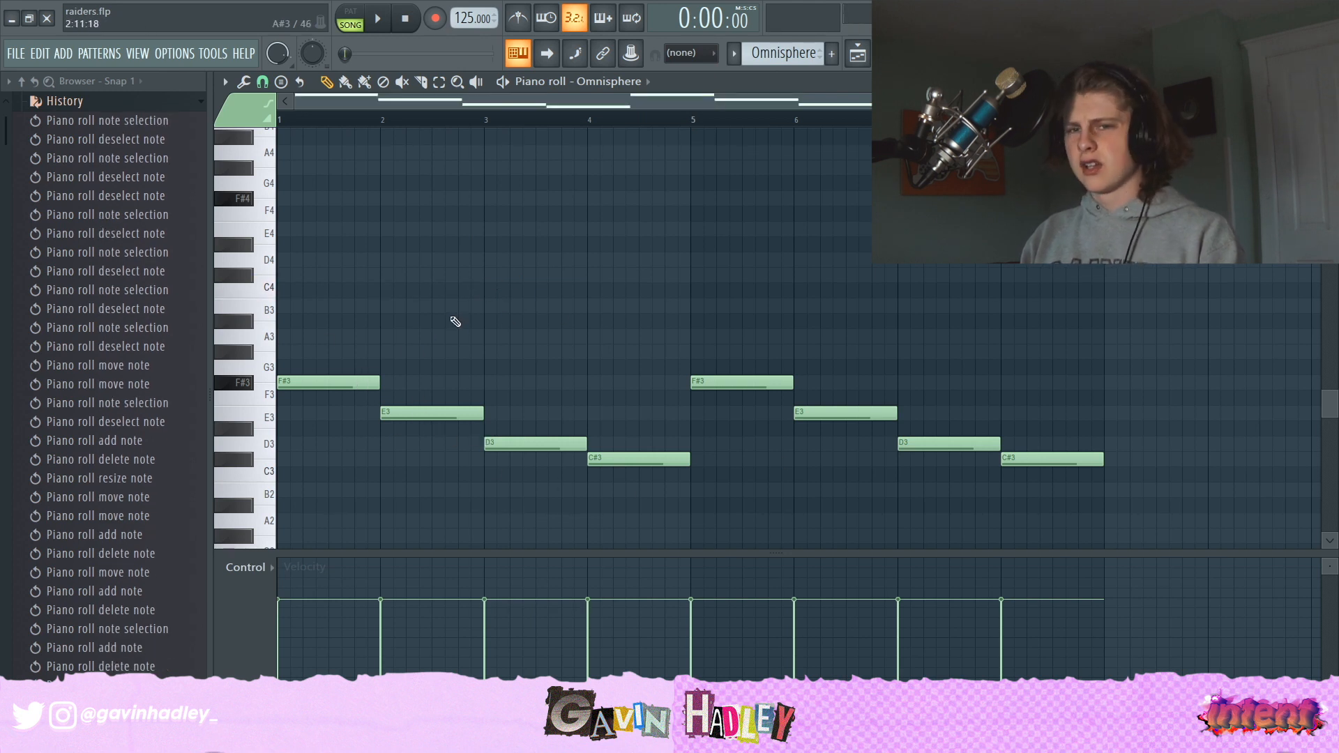
Step: Play the song with the Omnisphere bass line open and inspect the Omnisphere track's effects in the mixer
{"action": "key", "text": "space"}
{"action": "left_click", "coordinate": [706, 264]}
{"action": "right_click", "coordinate": [709, 262]}
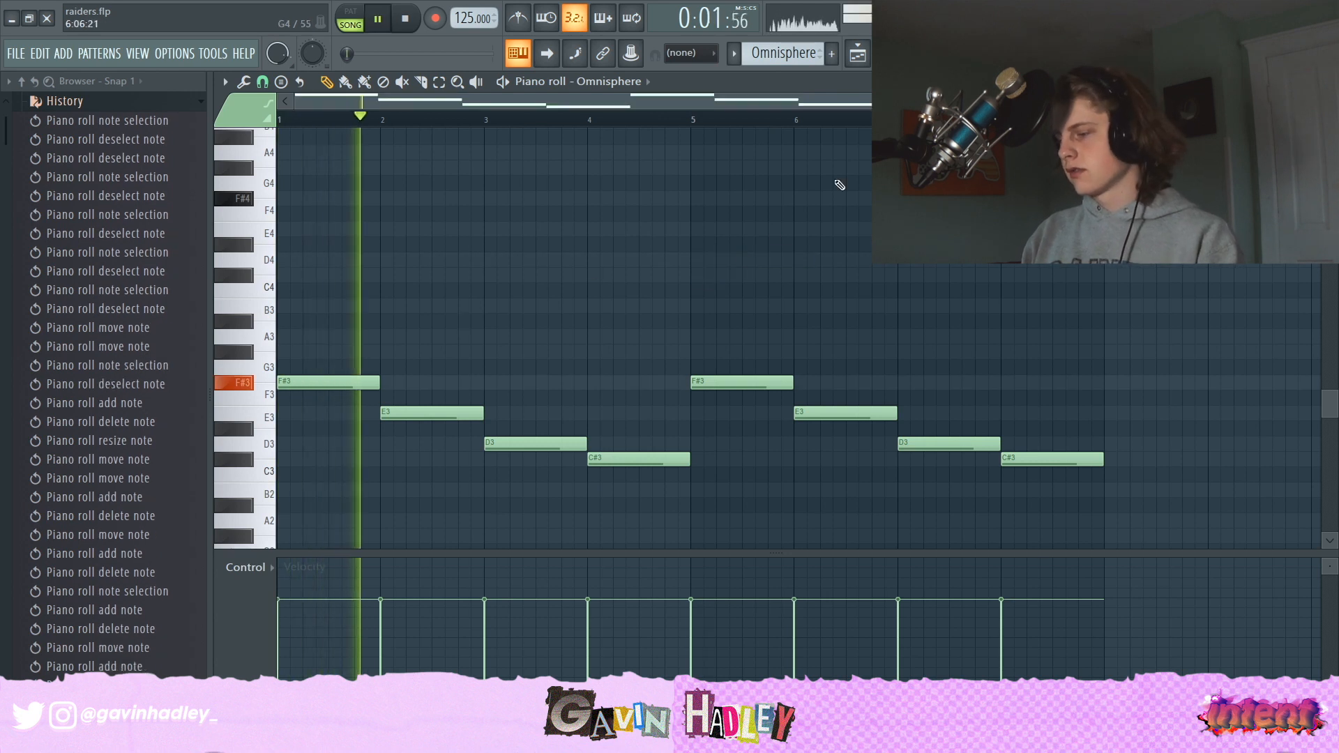
{"action": "key", "text": "F9"}
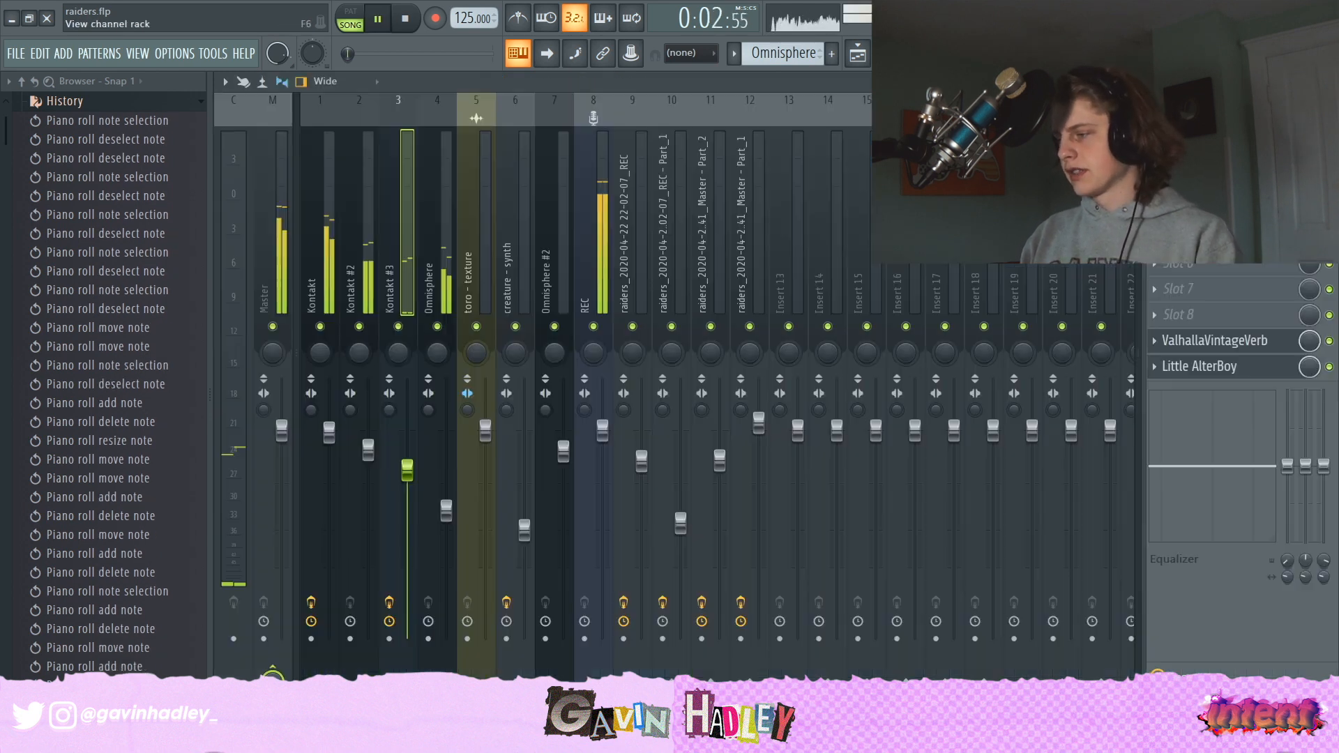
{"action": "left_click", "coordinate": [433, 251]}
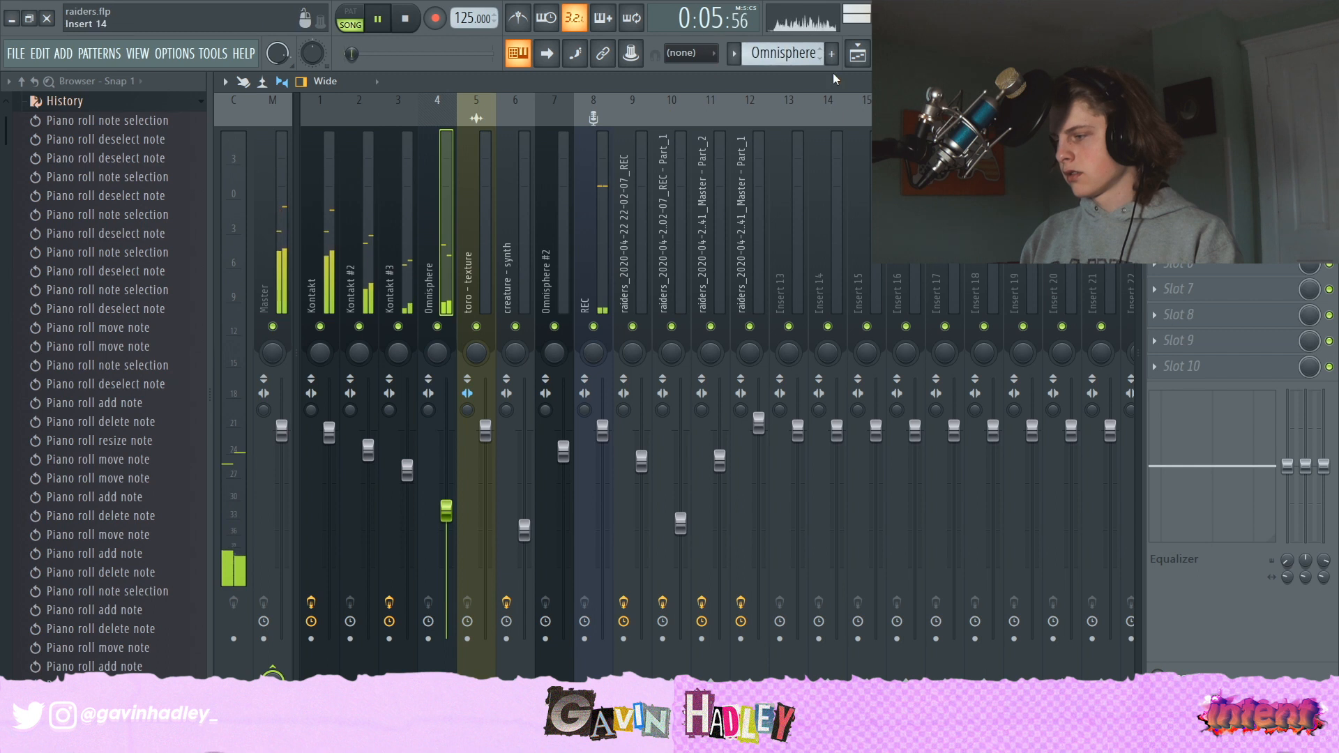
Step: Stop playback, unmute Track 14 in the playlist and take a first look at the creature - synth pattern's notes
{"action": "key", "text": "F5"}
{"action": "key", "text": "space"}
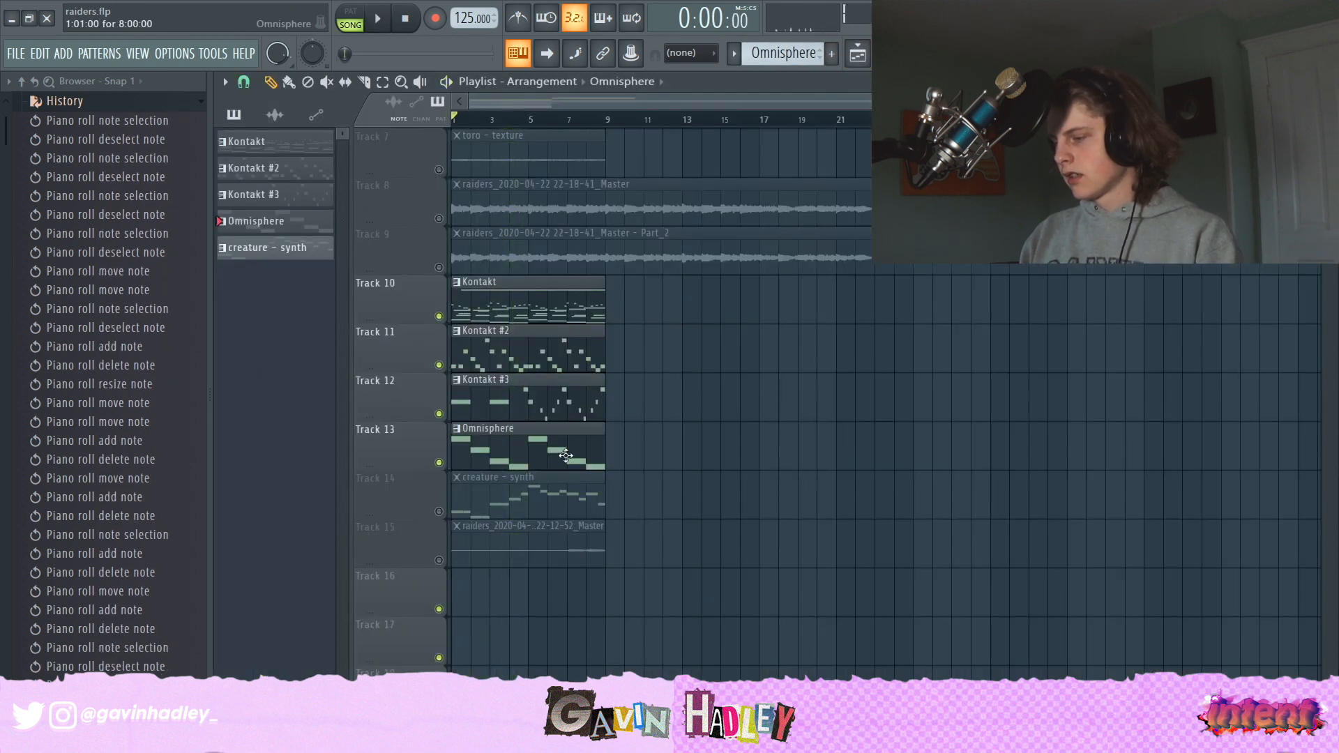
{"action": "left_click", "coordinate": [439, 511]}
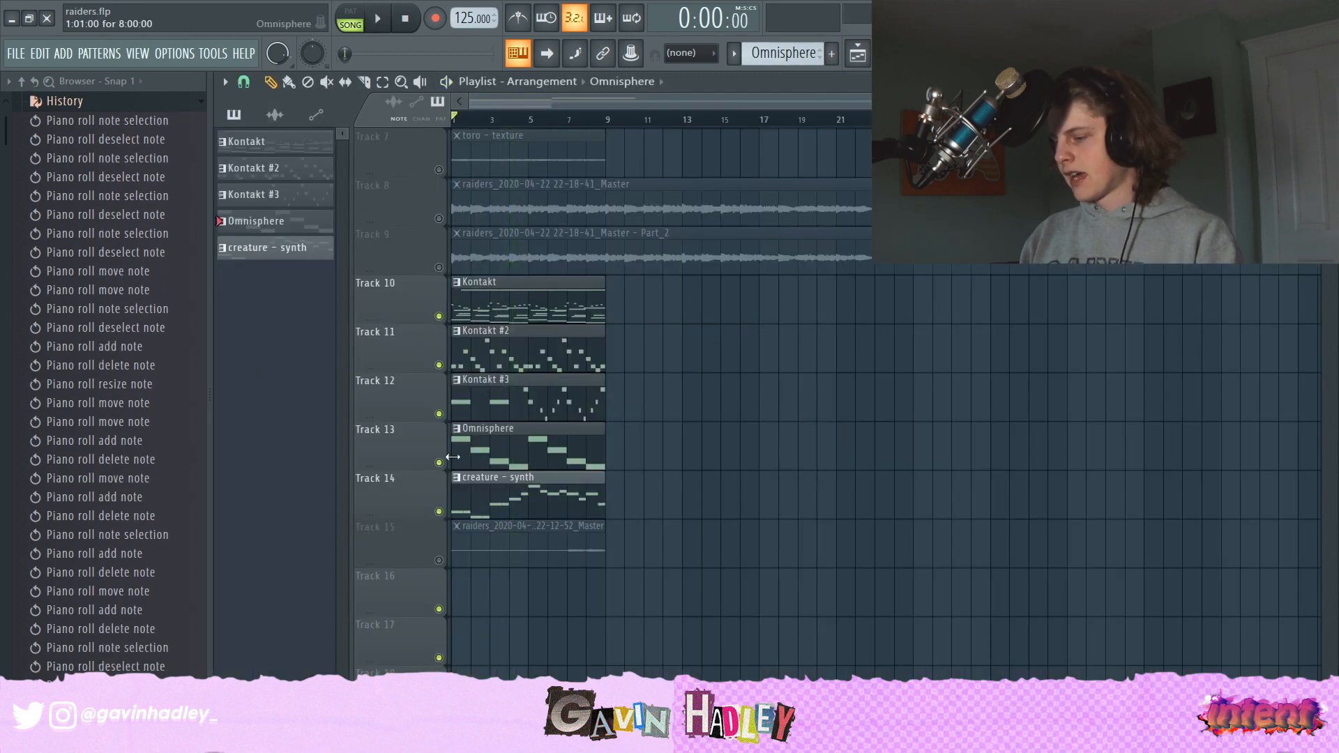
{"action": "double_click", "coordinate": [466, 490]}
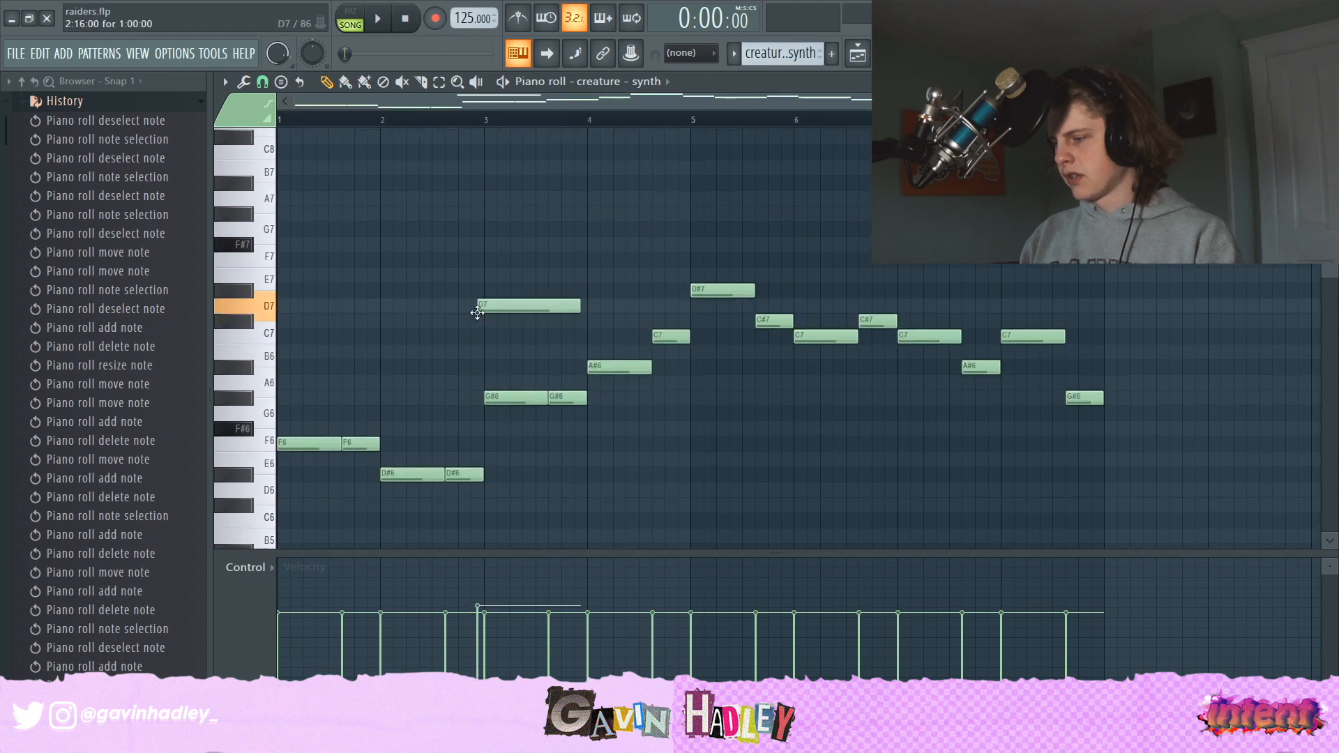
{"action": "left_click", "coordinate": [860, 54]}
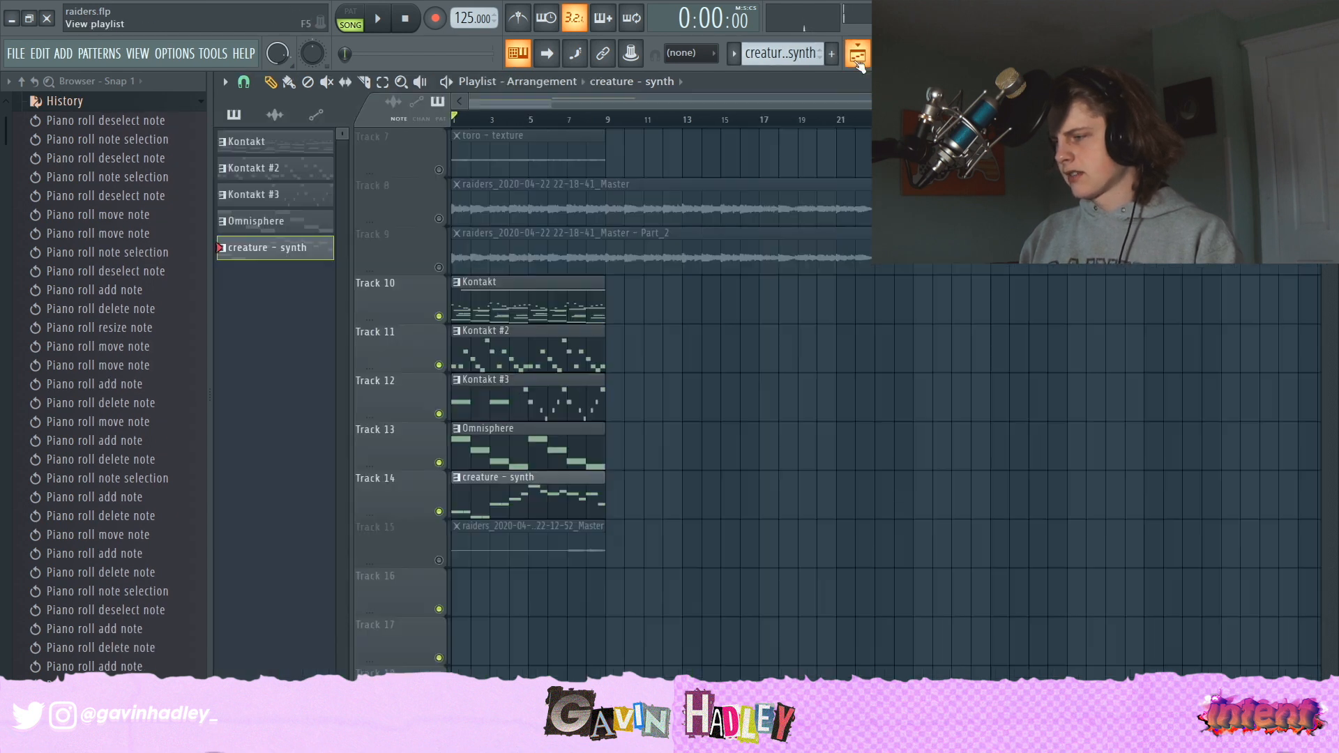
Step: Mute Kontakt #3 on Track 12 and Omnisphere on Track 13, and reopen the creature - synth pattern in the piano roll
{"action": "left_click", "coordinate": [440, 366]}
{"action": "left_click", "coordinate": [439, 365]}
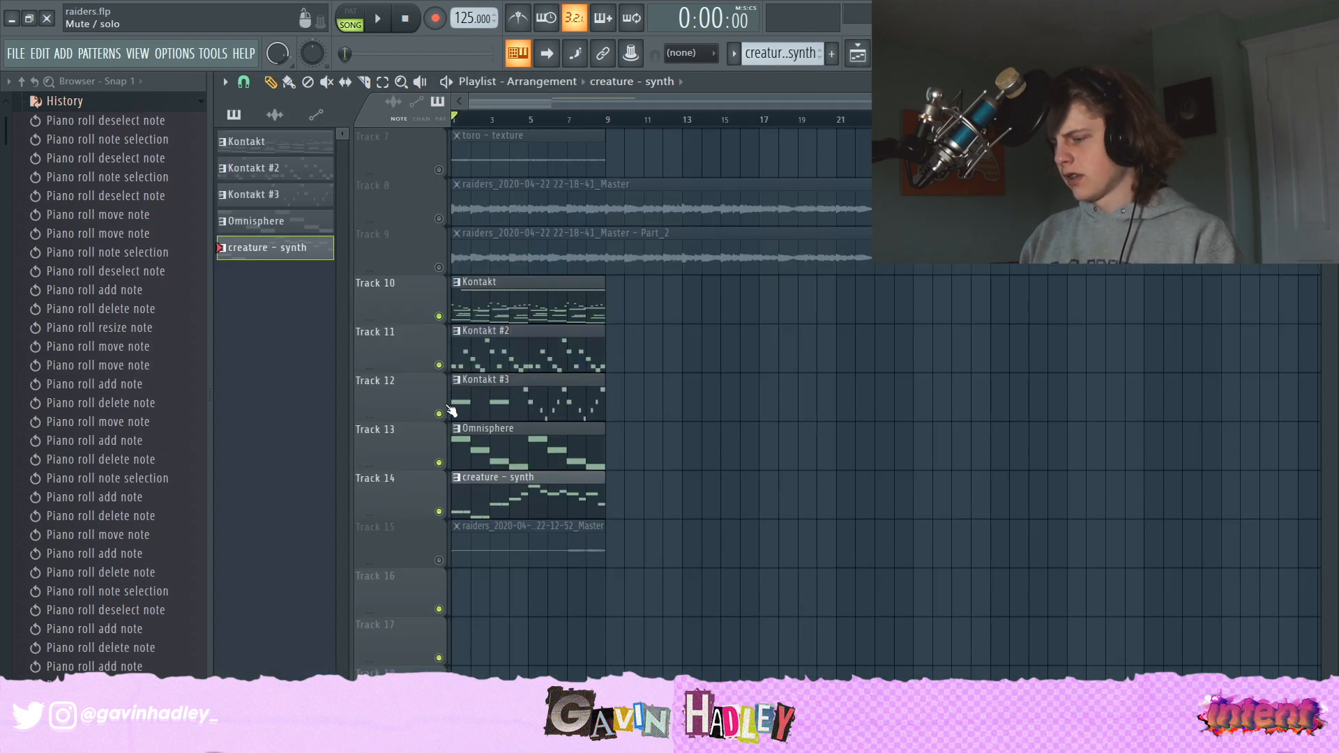
{"action": "left_click", "coordinate": [439, 415]}
{"action": "left_click", "coordinate": [440, 463]}
{"action": "double_click", "coordinate": [467, 492]}
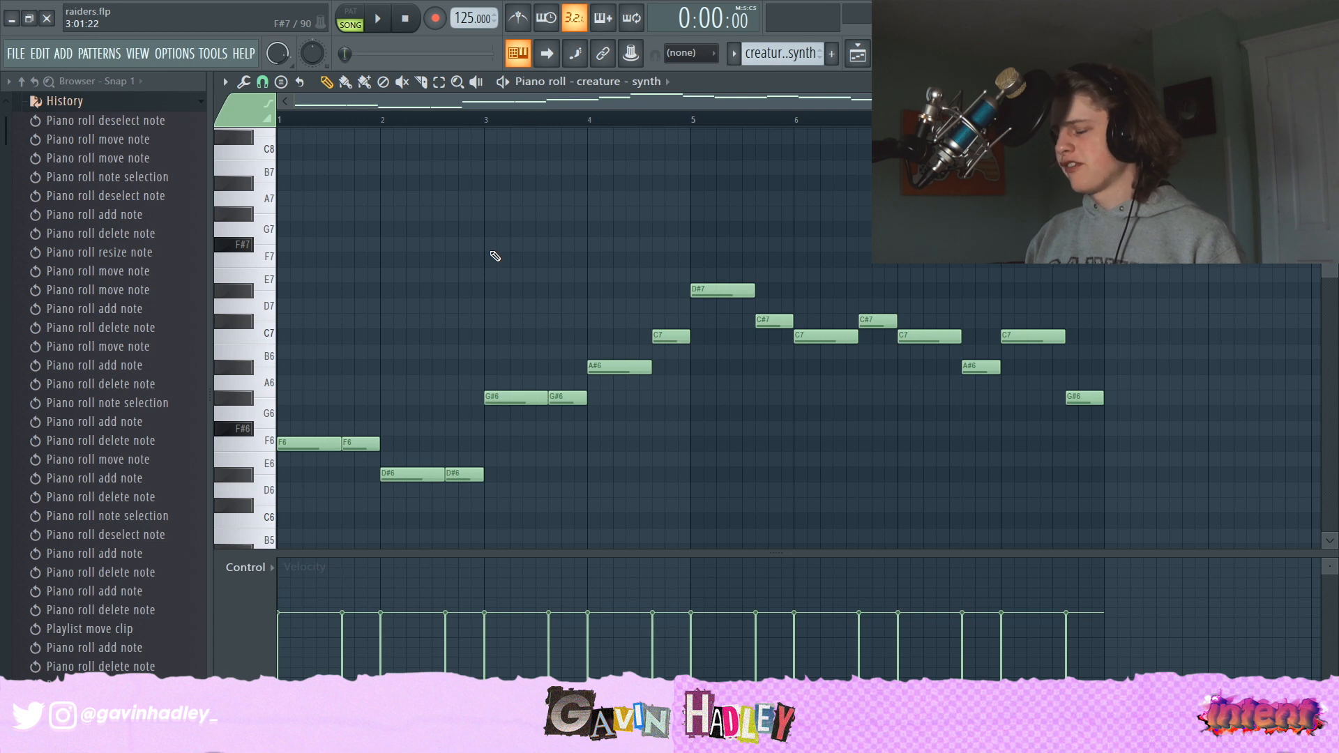
Step: Try extra notes above the creature - synth melody, removing each, and audition the C#7 note in bar 5
{"action": "left_click", "coordinate": [783, 234]}
{"action": "right_click", "coordinate": [784, 234]}
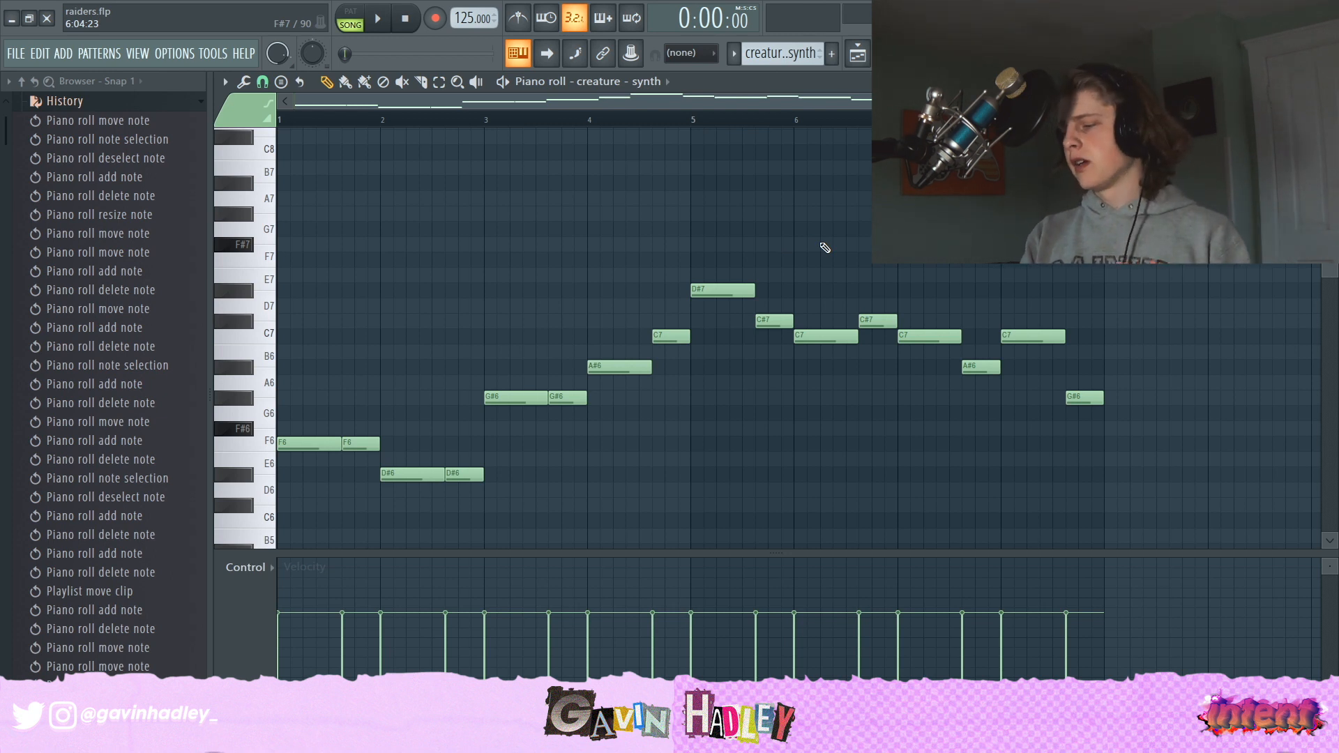
{"action": "left_click", "coordinate": [768, 321]}
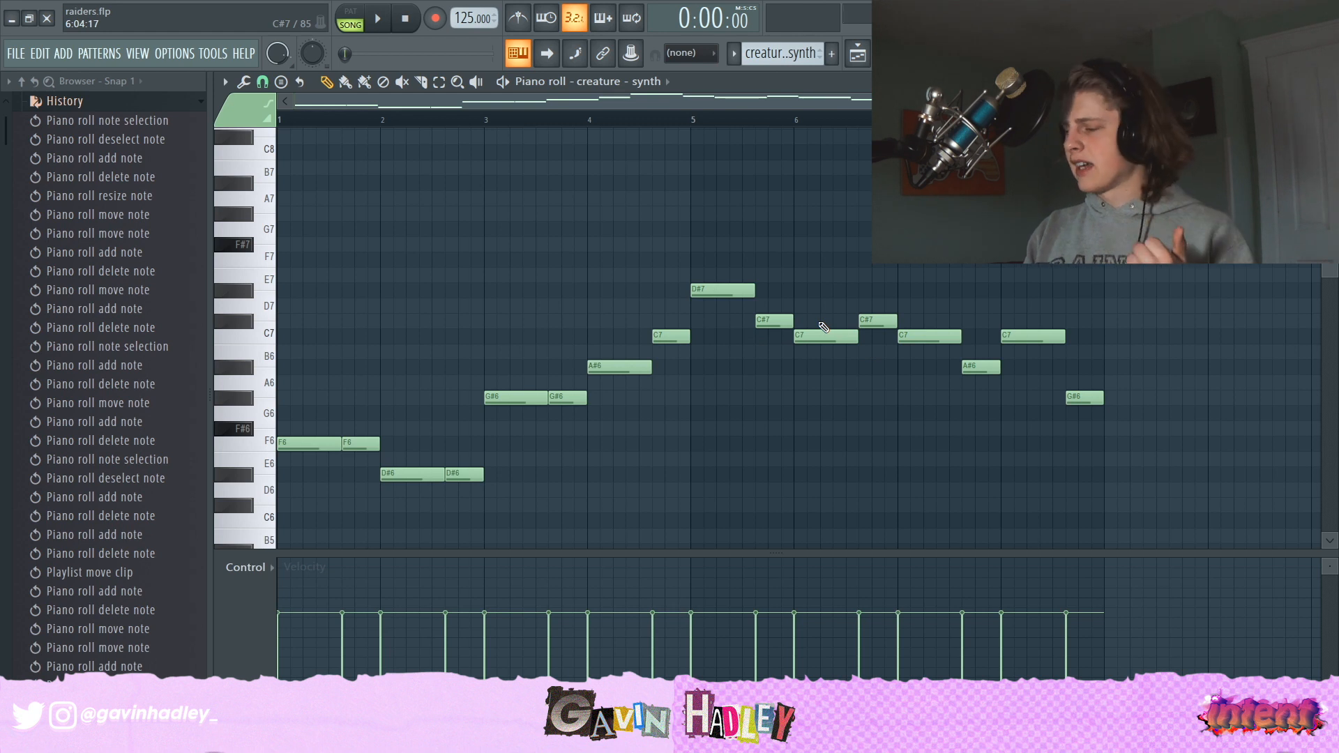
{"action": "left_click", "coordinate": [505, 188]}
{"action": "right_click", "coordinate": [521, 189]}
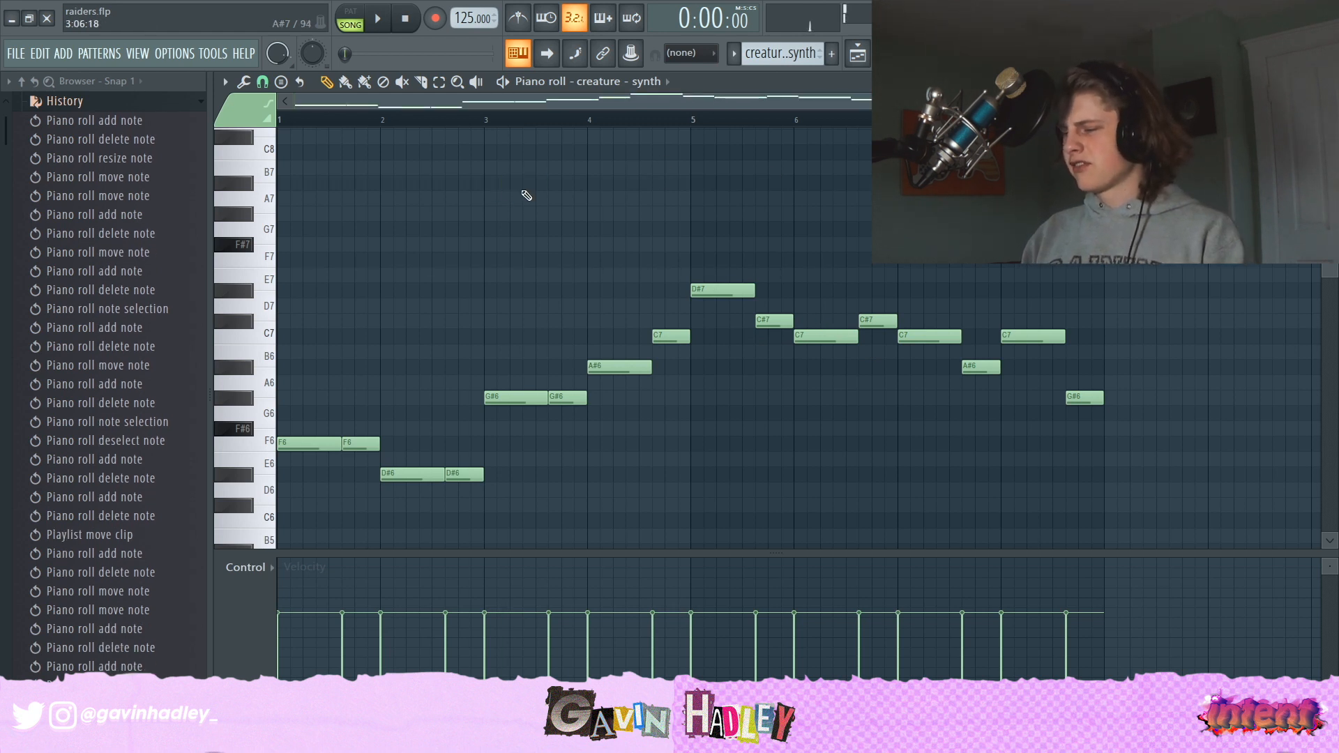
{"action": "scroll", "coordinate": [526, 194], "scroll_direction": "down", "scroll_amount": 1}
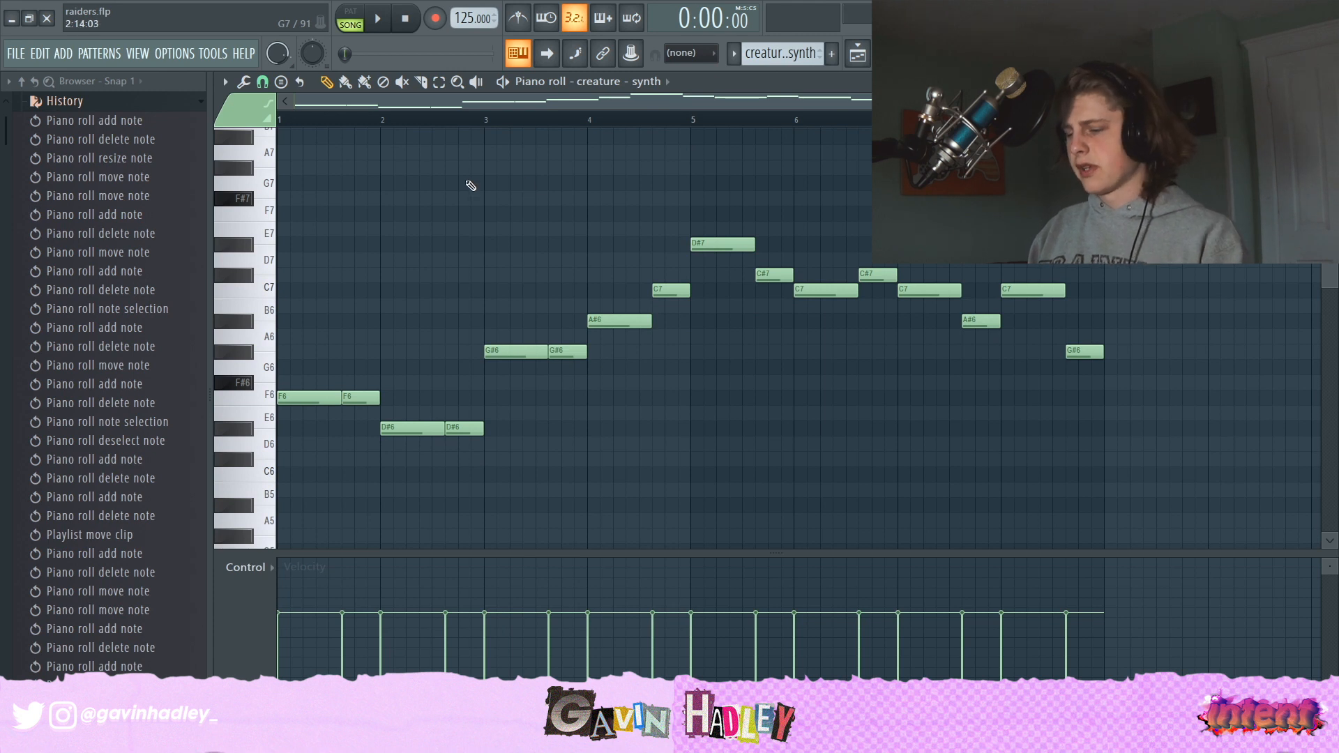
Step: Play the creature - synth pattern through bar 8 and follow its melody, placing and removing stray notes above it
{"action": "key", "text": "space"}
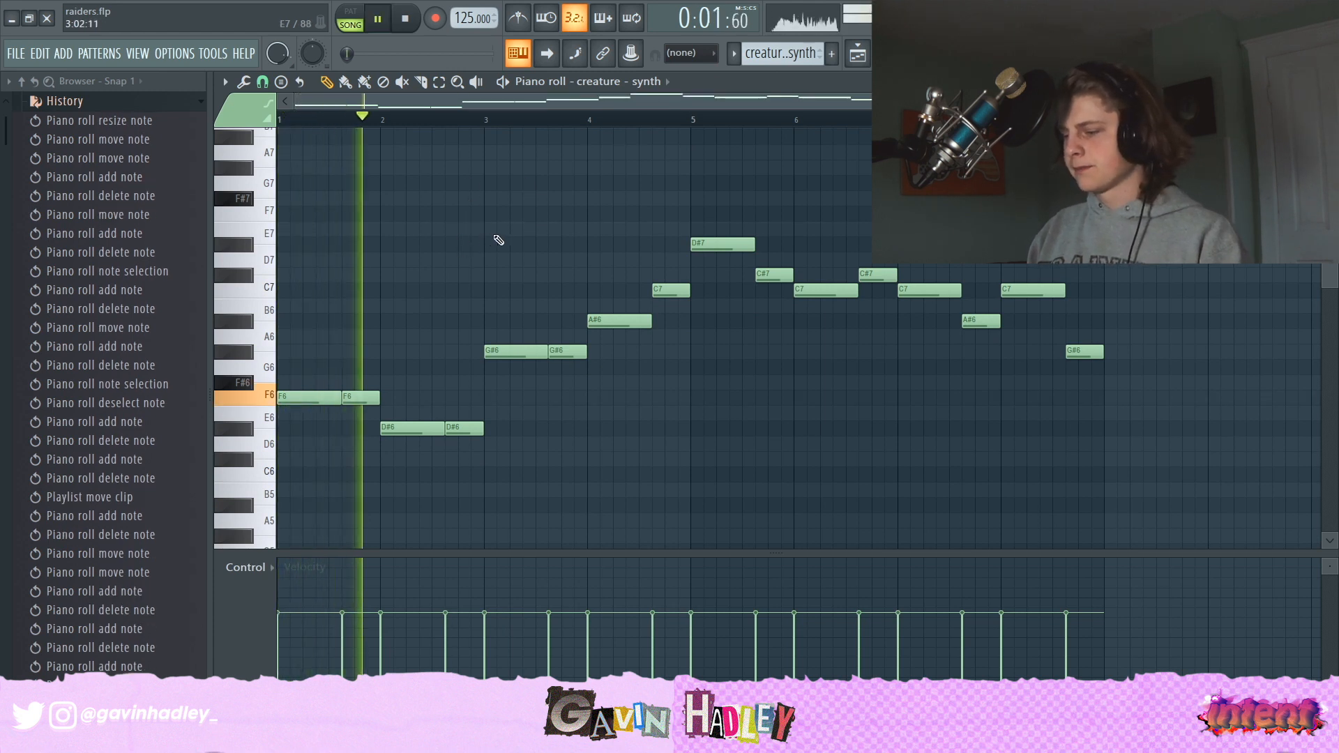
{"action": "left_click", "coordinate": [562, 199]}
{"action": "right_click", "coordinate": [568, 200]}
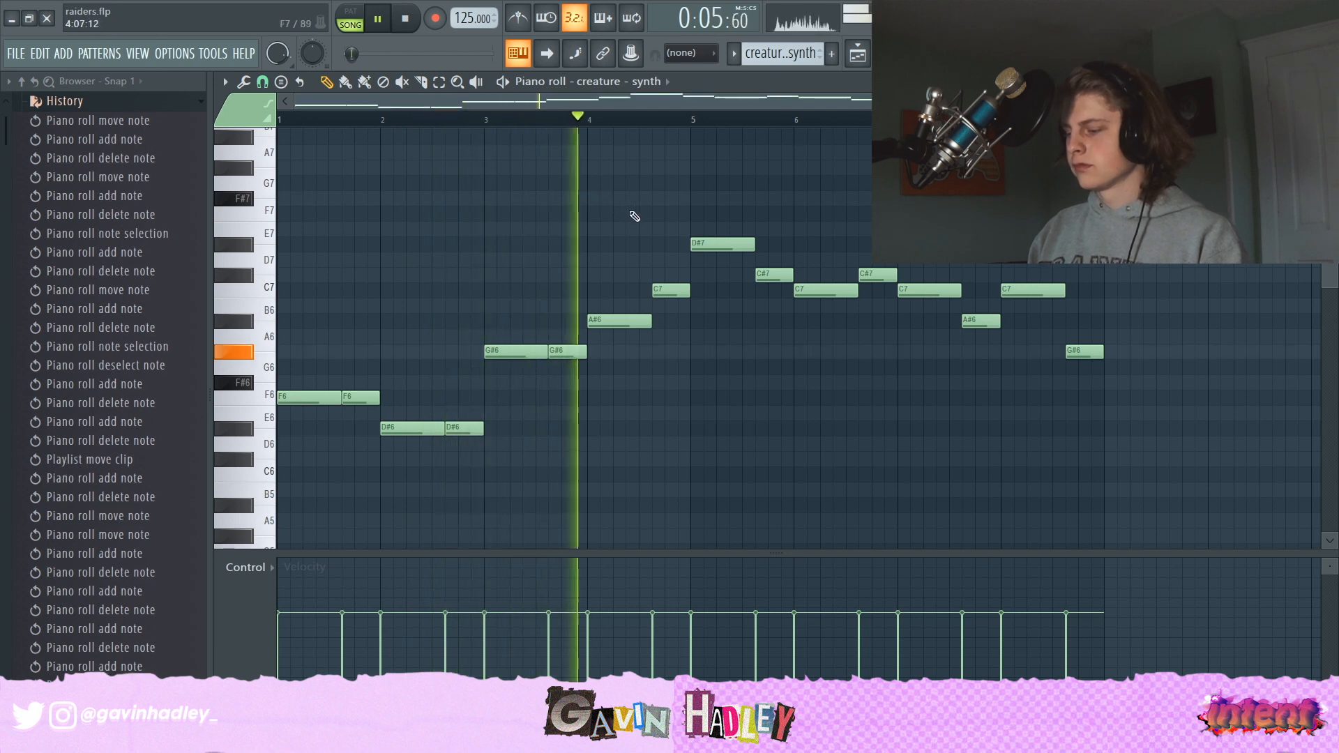
{"action": "left_click", "coordinate": [915, 153]}
{"action": "right_click", "coordinate": [915, 153]}
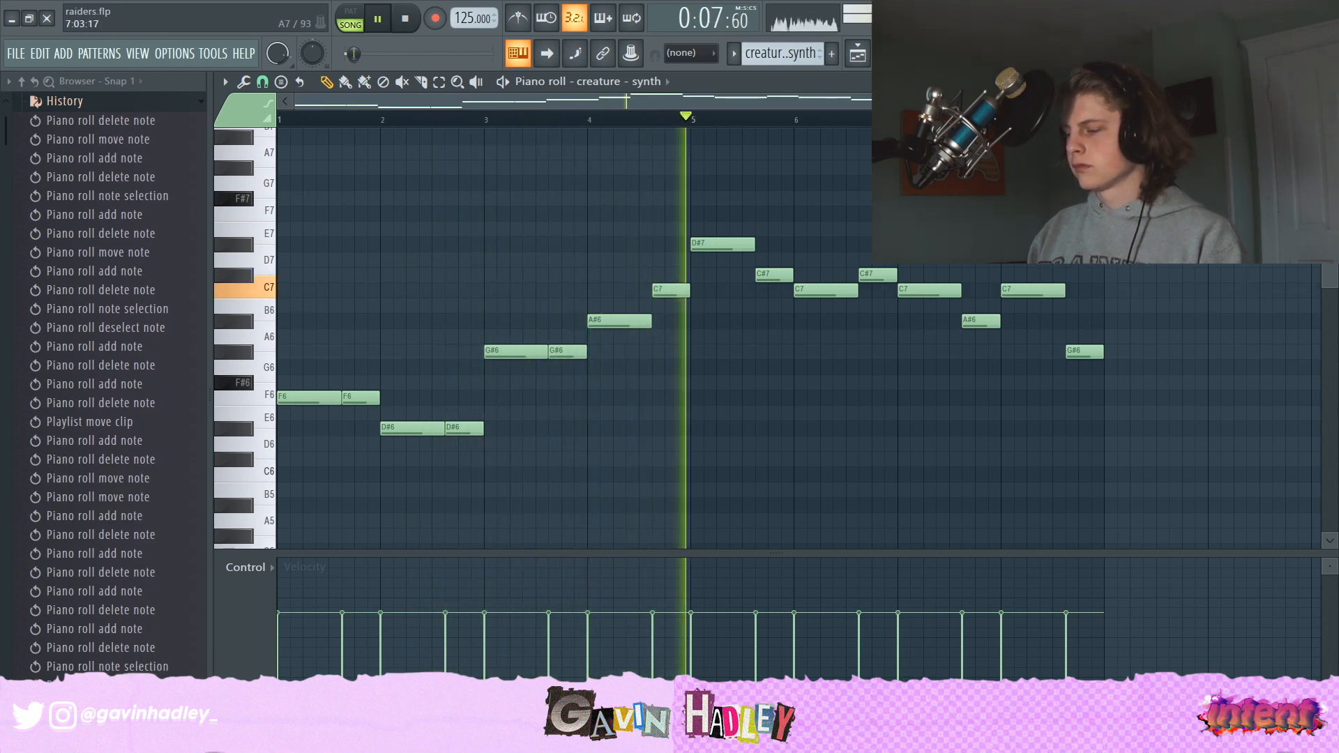
{"action": "left_click", "coordinate": [941, 153]}
{"action": "right_click", "coordinate": [941, 153]}
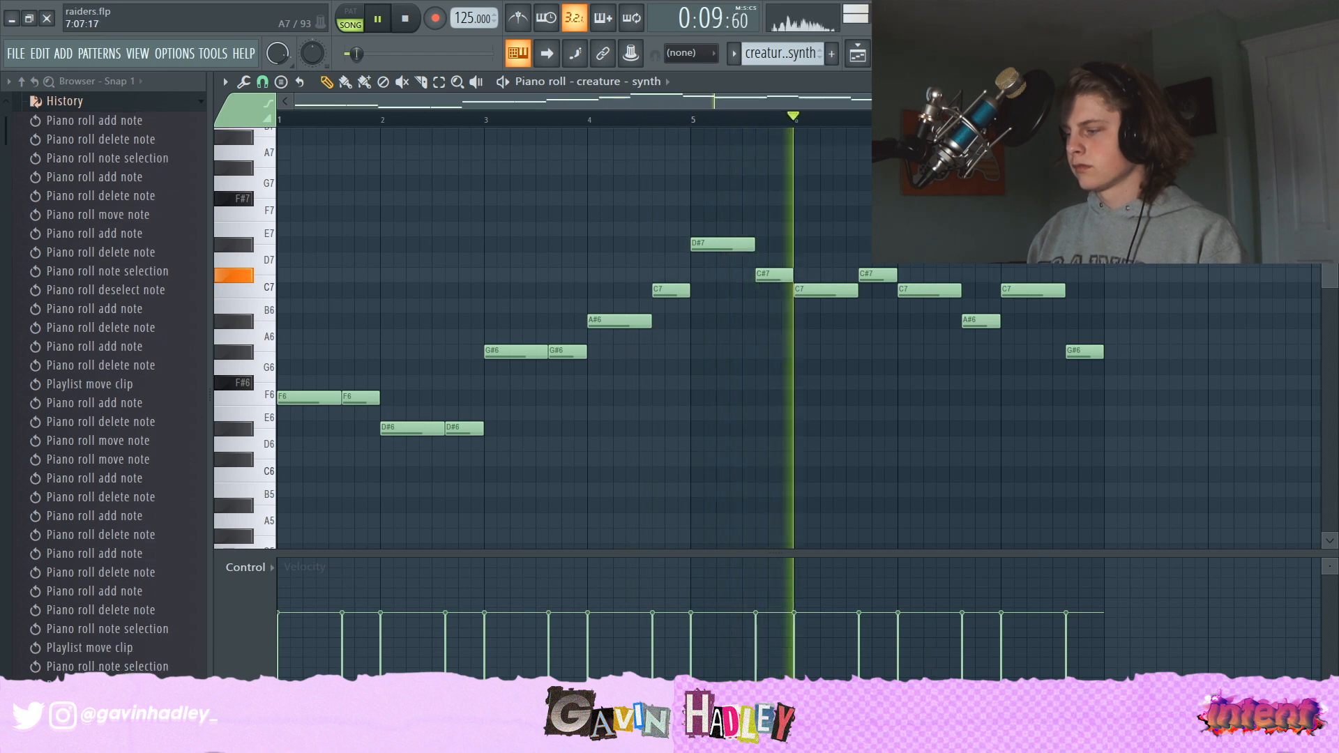
{"action": "left_click", "coordinate": [1001, 199]}
{"action": "right_click", "coordinate": [1001, 199]}
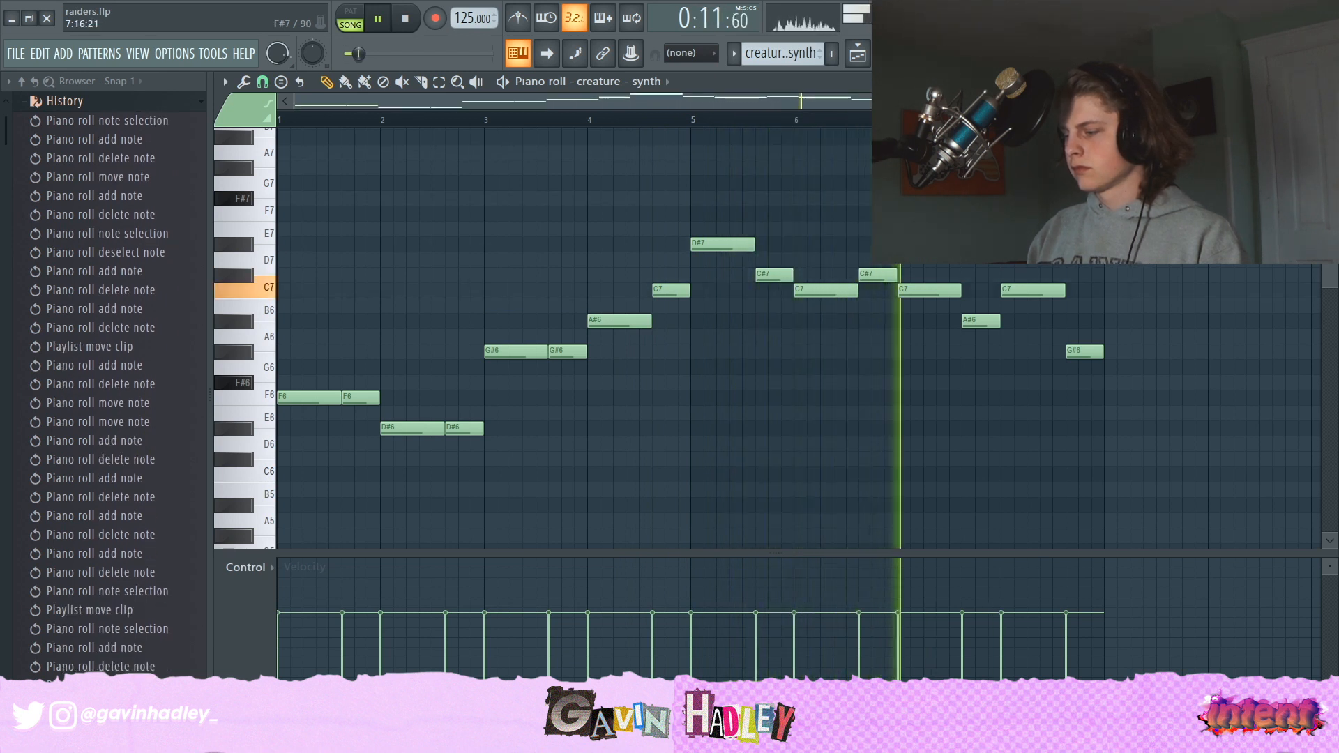
{"action": "left_click", "coordinate": [1105, 213]}
{"action": "right_click", "coordinate": [1105, 214]}
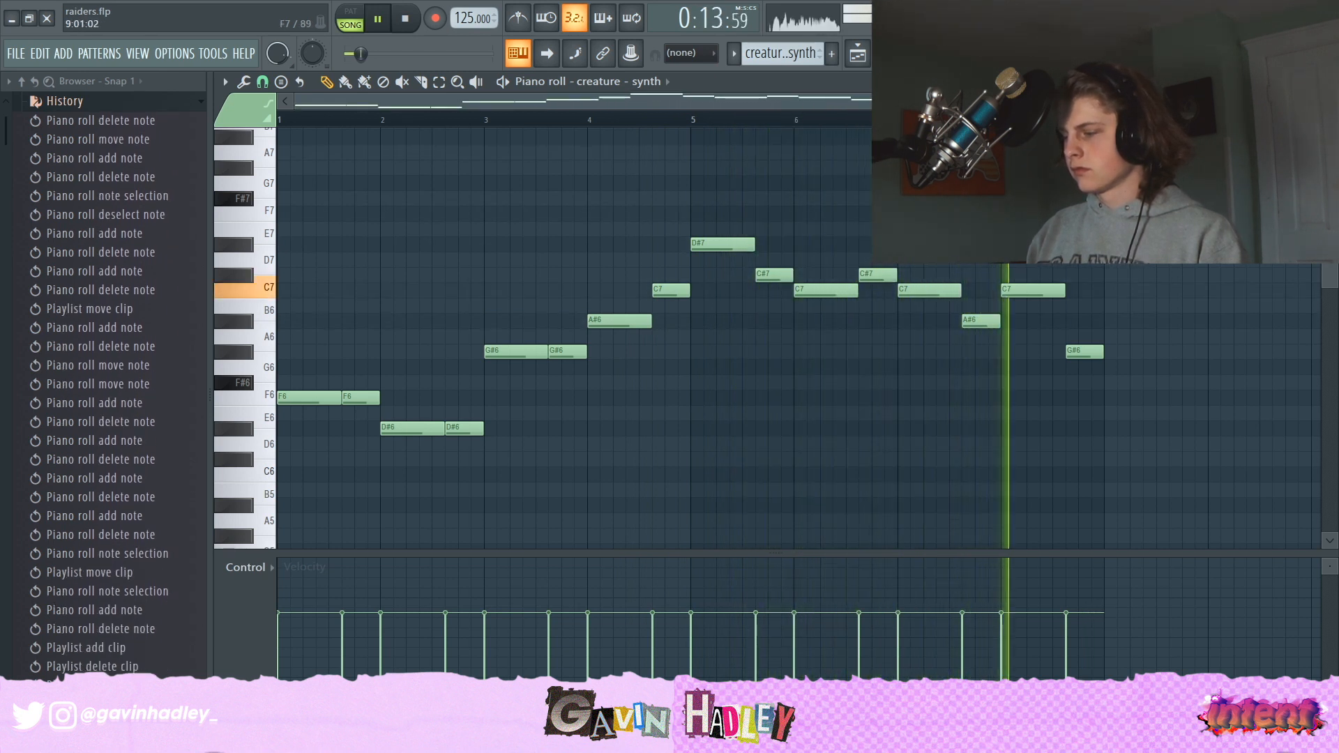
{"action": "left_click", "coordinate": [1197, 229]}
{"action": "right_click", "coordinate": [1196, 229]}
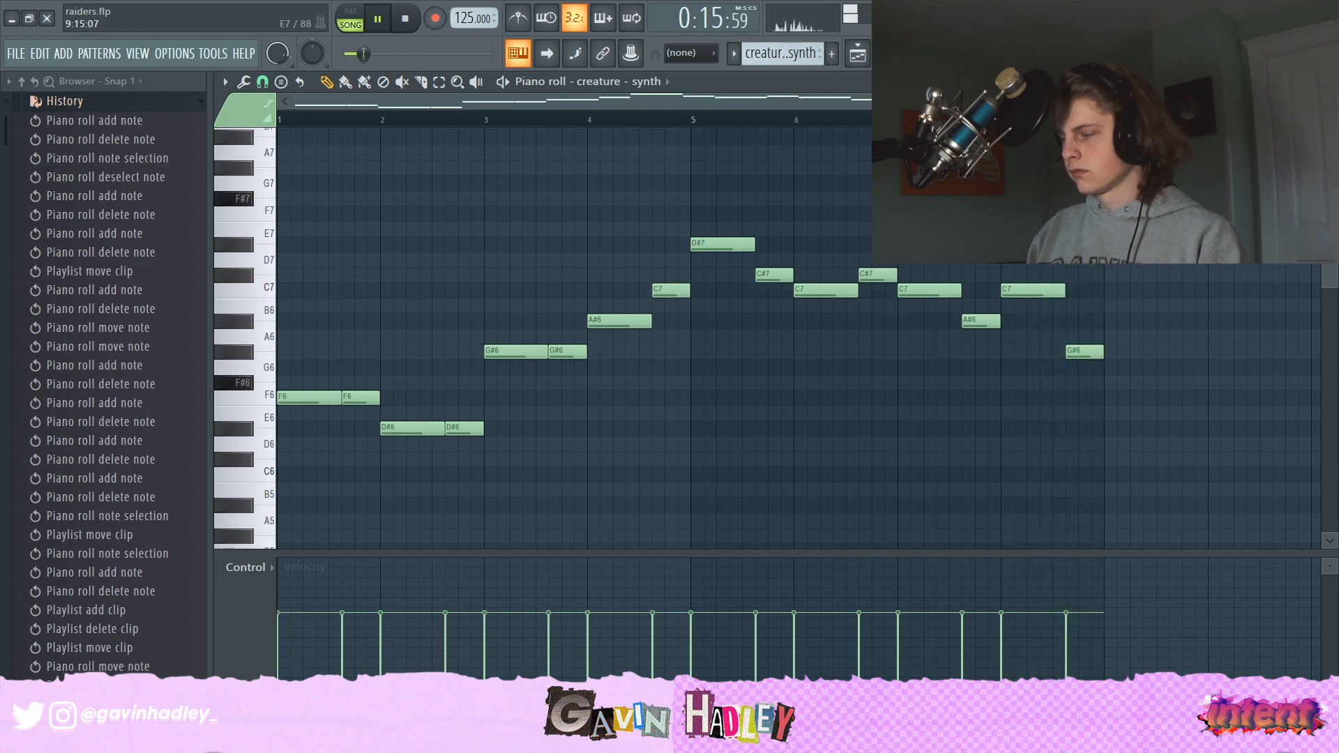
{"action": "key", "text": "space"}
Step: Audition the melody's closing G#6 and opening F6 notes, and inspect the effects on the creature - synth mixer track
{"action": "left_click", "coordinate": [1080, 351]}
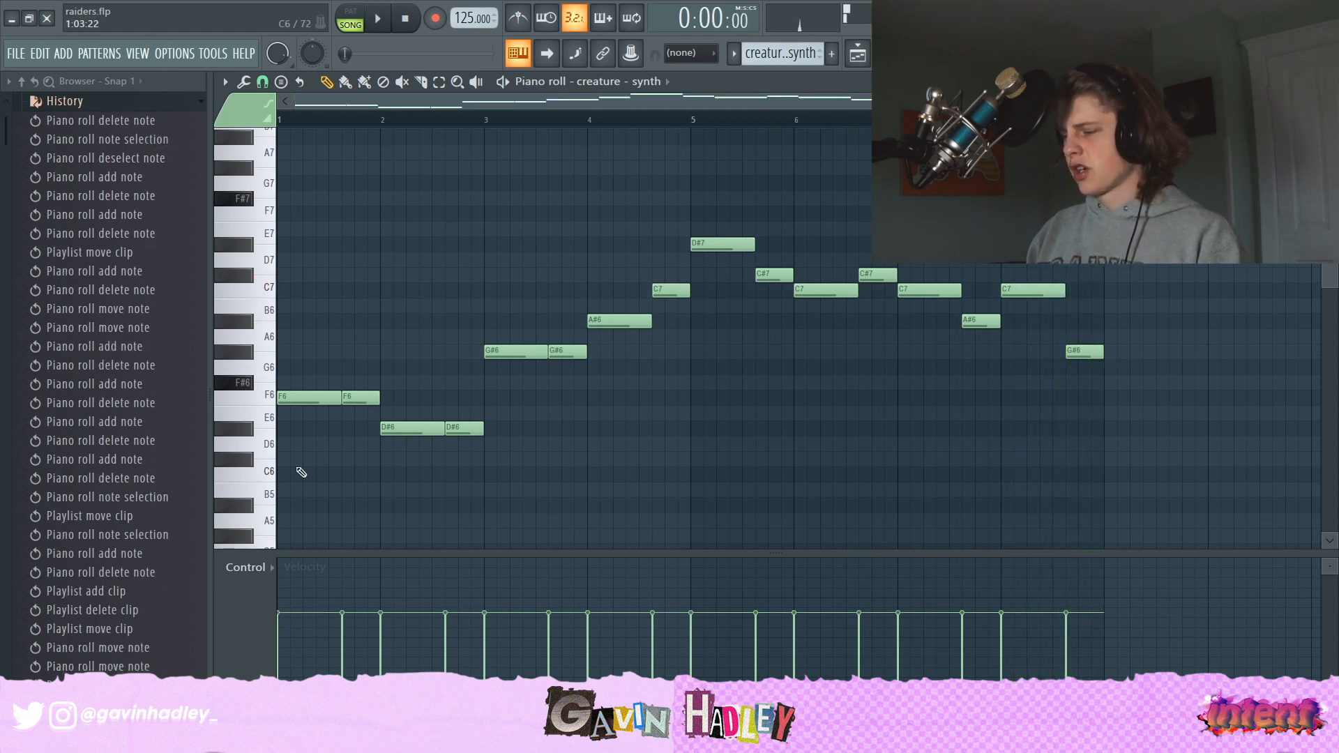
{"action": "left_click", "coordinate": [307, 399]}
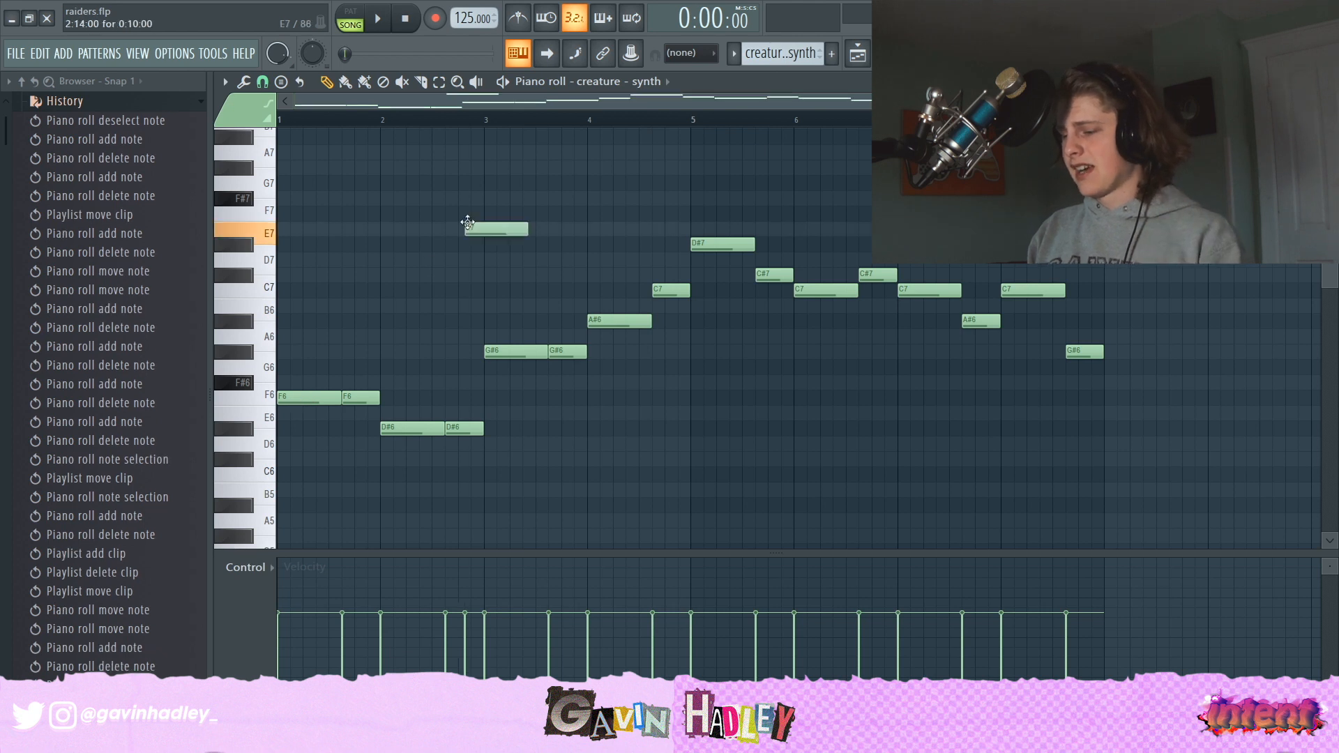
{"action": "key", "text": "F9"}
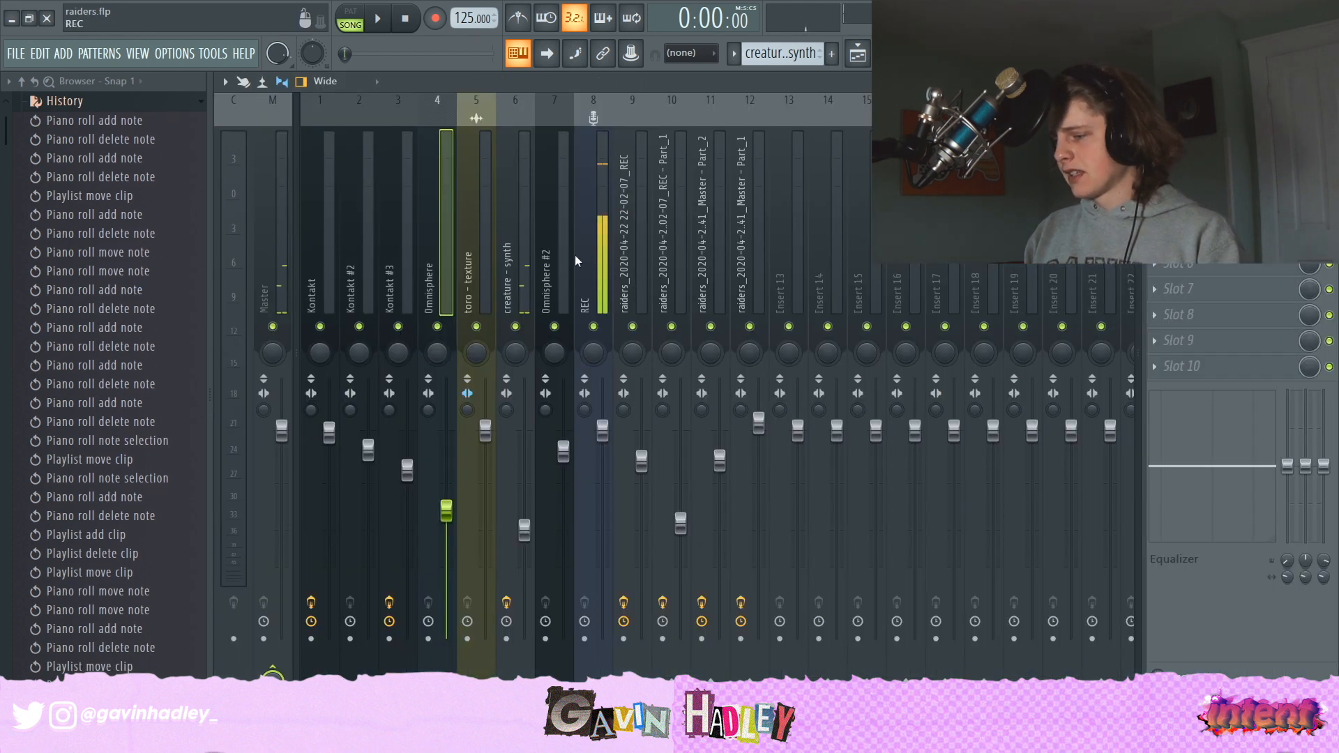
{"action": "left_click", "coordinate": [502, 264]}
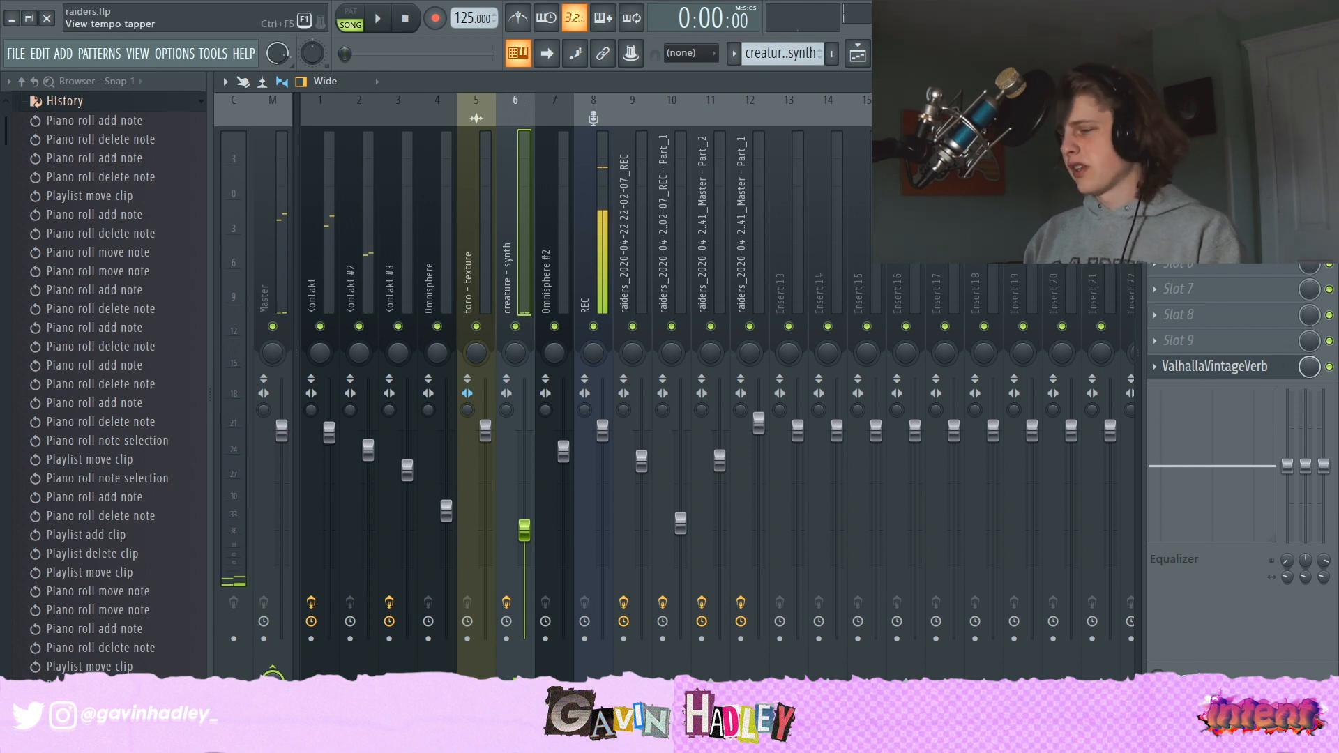
Step: Unmute the raiders Master audio clip on Track 15, move the playhead to bar 6, and mute Tracks 10 and 11
{"action": "key", "text": "F5"}
{"action": "left_click", "coordinate": [439, 560]}
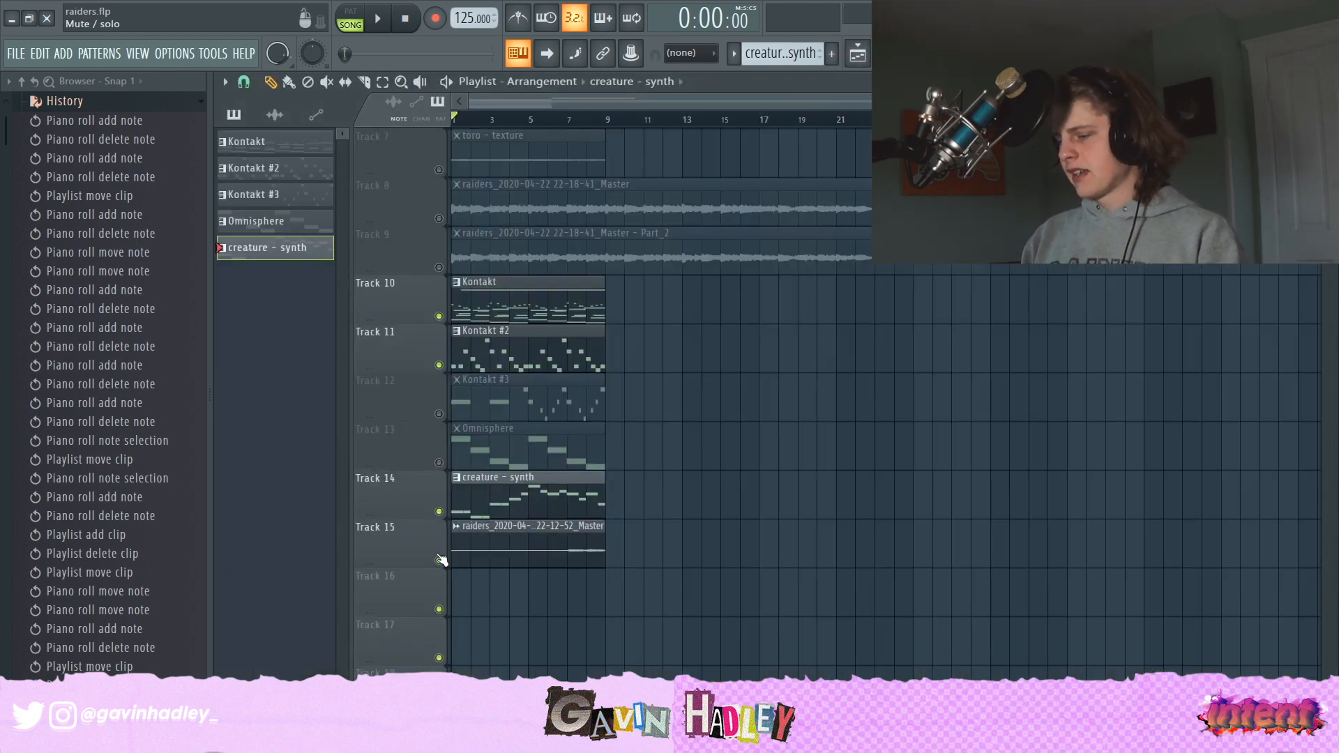
{"action": "left_click", "coordinate": [559, 119]}
{"action": "left_click_drag", "start_coordinate": [439, 316], "coordinate": [440, 493]}
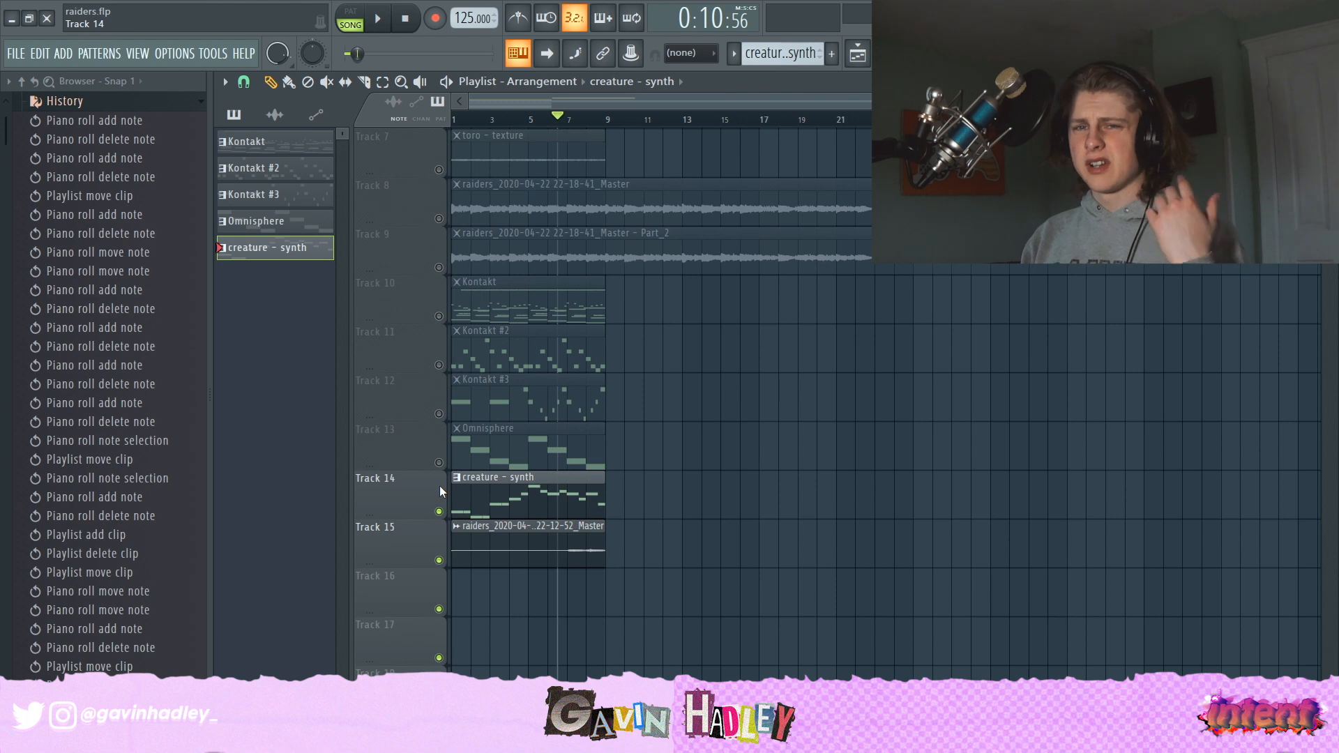
Step: Play from bar 6, muting Track 14 to hear the Track 15 audio clip alone, and stop
{"action": "key", "text": "space"}
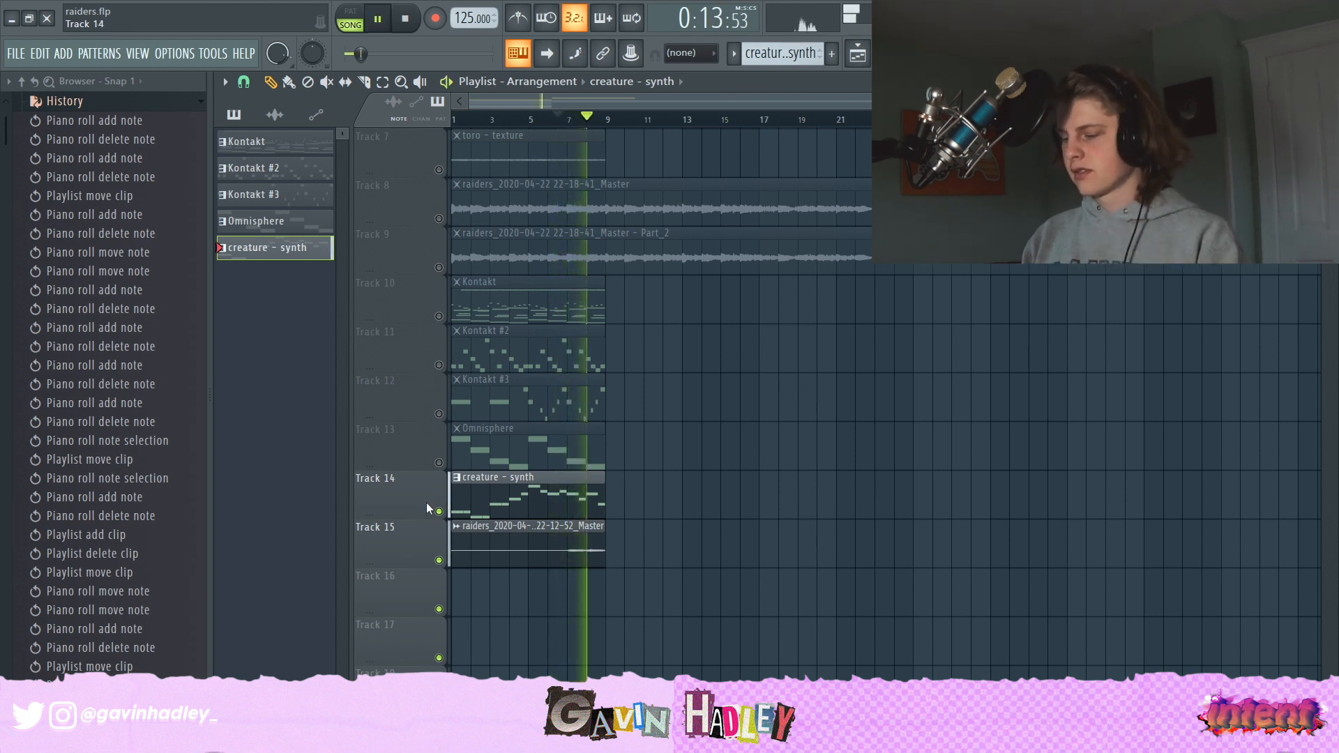
{"action": "left_click", "coordinate": [439, 511]}
{"action": "key", "text": "space"}
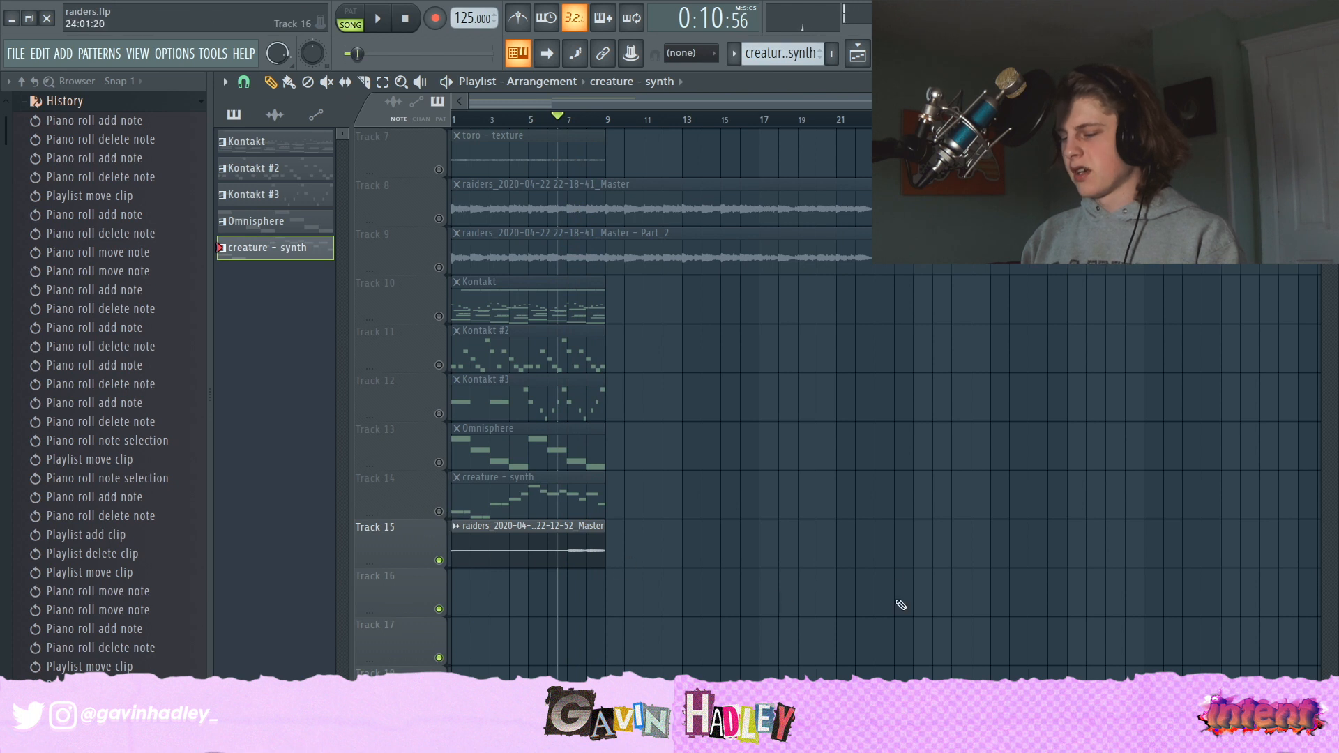
Step: Unmute Tracks 10 to 14 so every loop layer is active, and return the playhead to the start of the song
{"action": "left_click", "coordinate": [440, 510]}
{"action": "left_click", "coordinate": [440, 461]}
{"action": "left_click", "coordinate": [439, 365]}
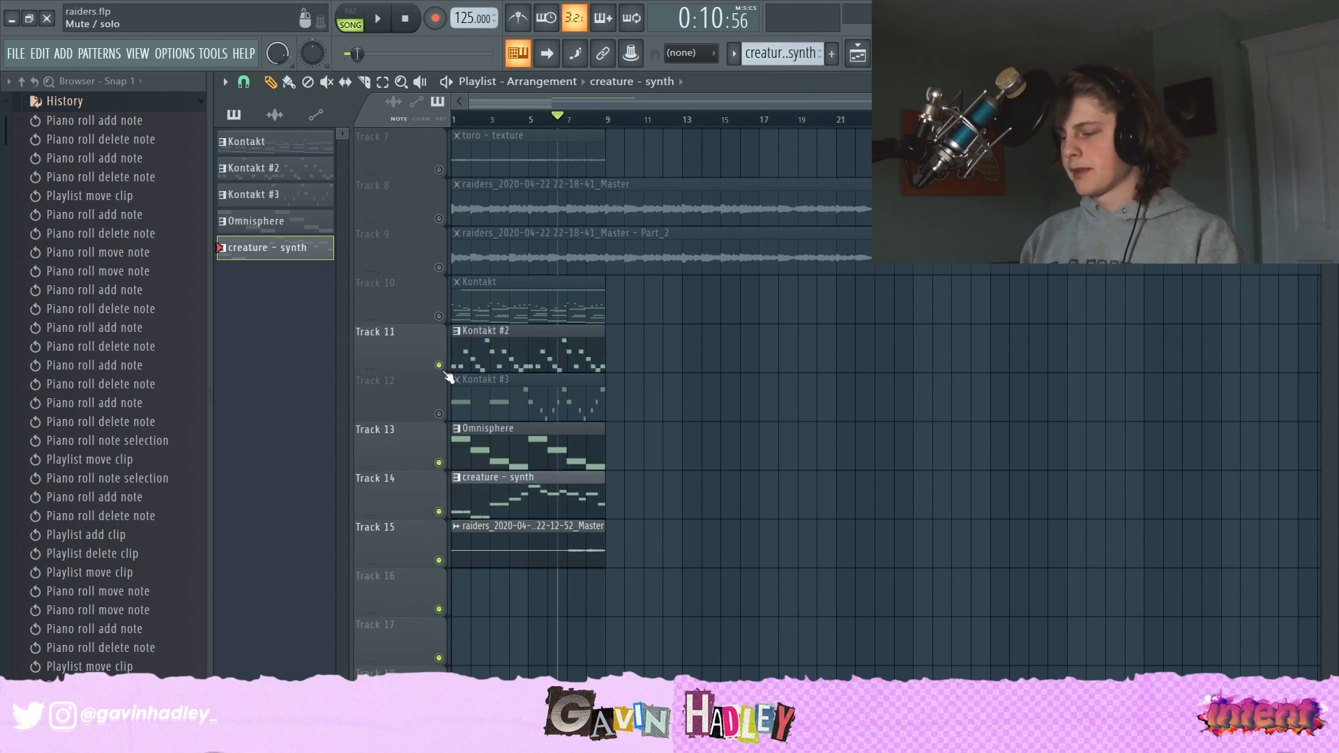
{"action": "left_click", "coordinate": [439, 413]}
{"action": "left_click", "coordinate": [439, 316]}
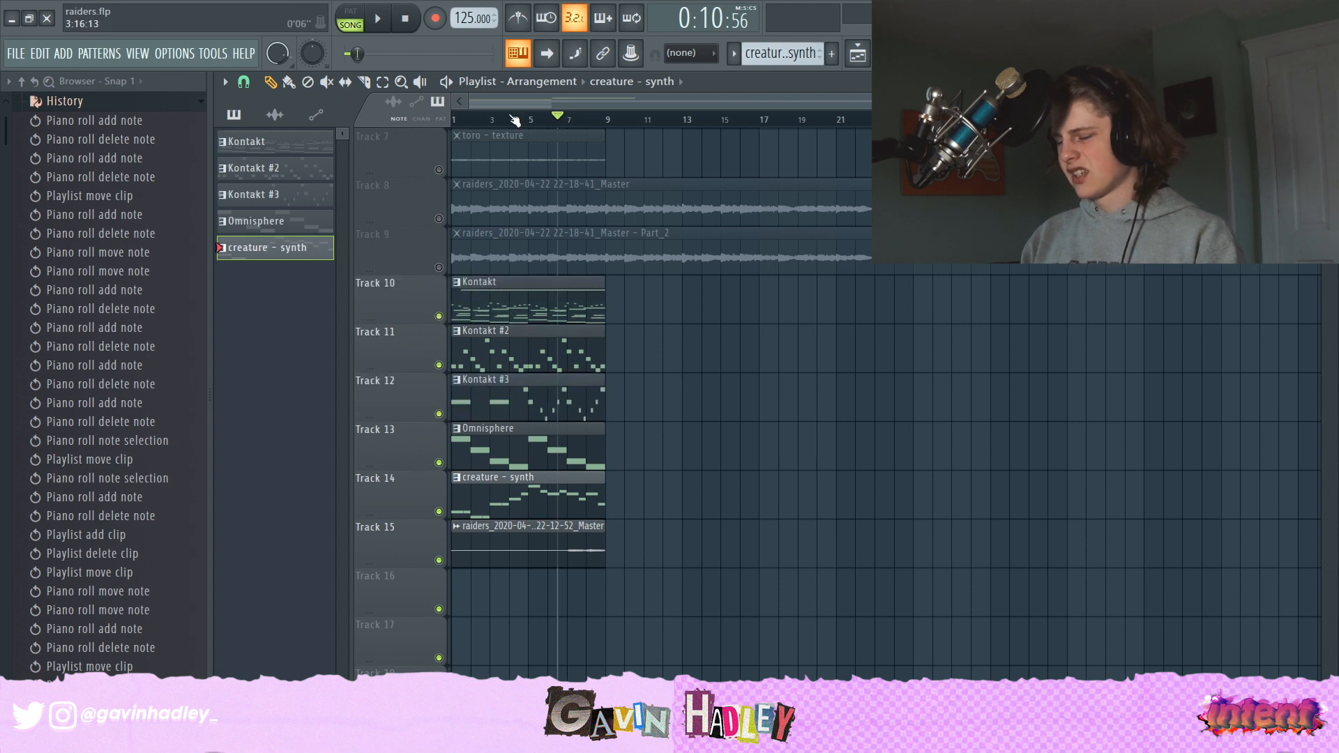
{"action": "left_click", "coordinate": [455, 119]}
Step: Look over the bounced audio clips on the upper tracks, and delete the clips on Tracks 10 to 15
{"action": "scroll", "coordinate": [580, 374], "scroll_direction": "up", "scroll_amount": 6}
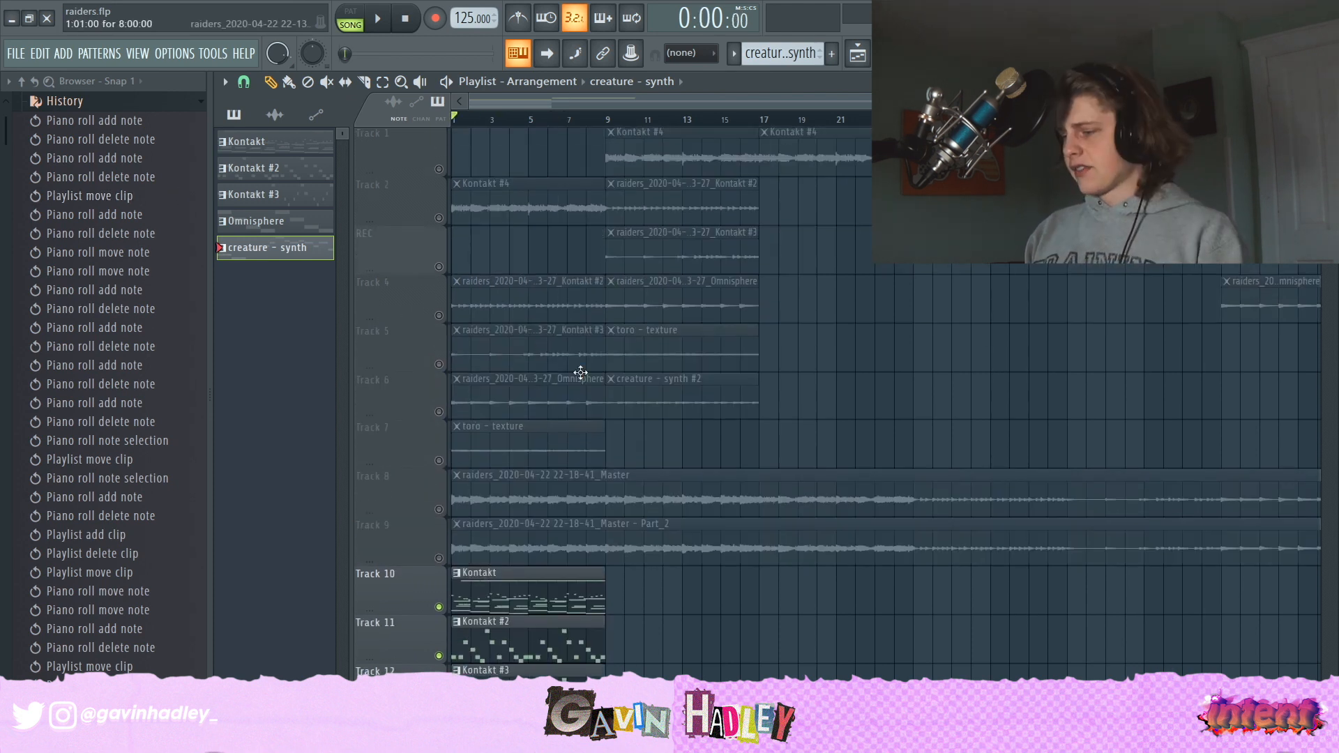
{"action": "left_click_drag", "start_coordinate": [902, 102], "coordinate": [615, 187]}
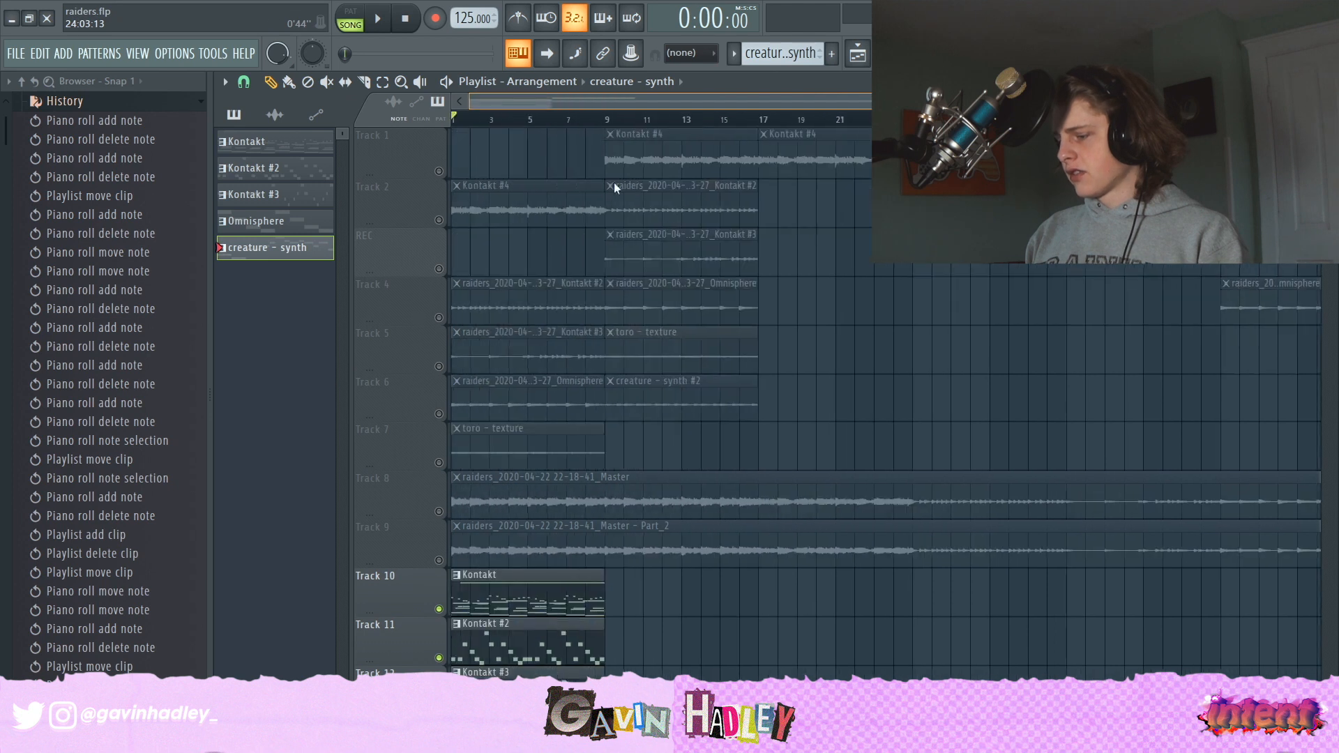
{"action": "scroll", "coordinate": [517, 485], "scroll_direction": "down", "scroll_amount": 6}
{"action": "mouse_move", "coordinate": [506, 293]}
{"action": "left_mouse_down"}
{"action": "mouse_move", "coordinate": [482, 620]}
{"action": "mouse_move", "coordinate": [607, 477]}
{"action": "left_mouse_up"}
{"action": "left_click", "coordinate": [439, 219]}
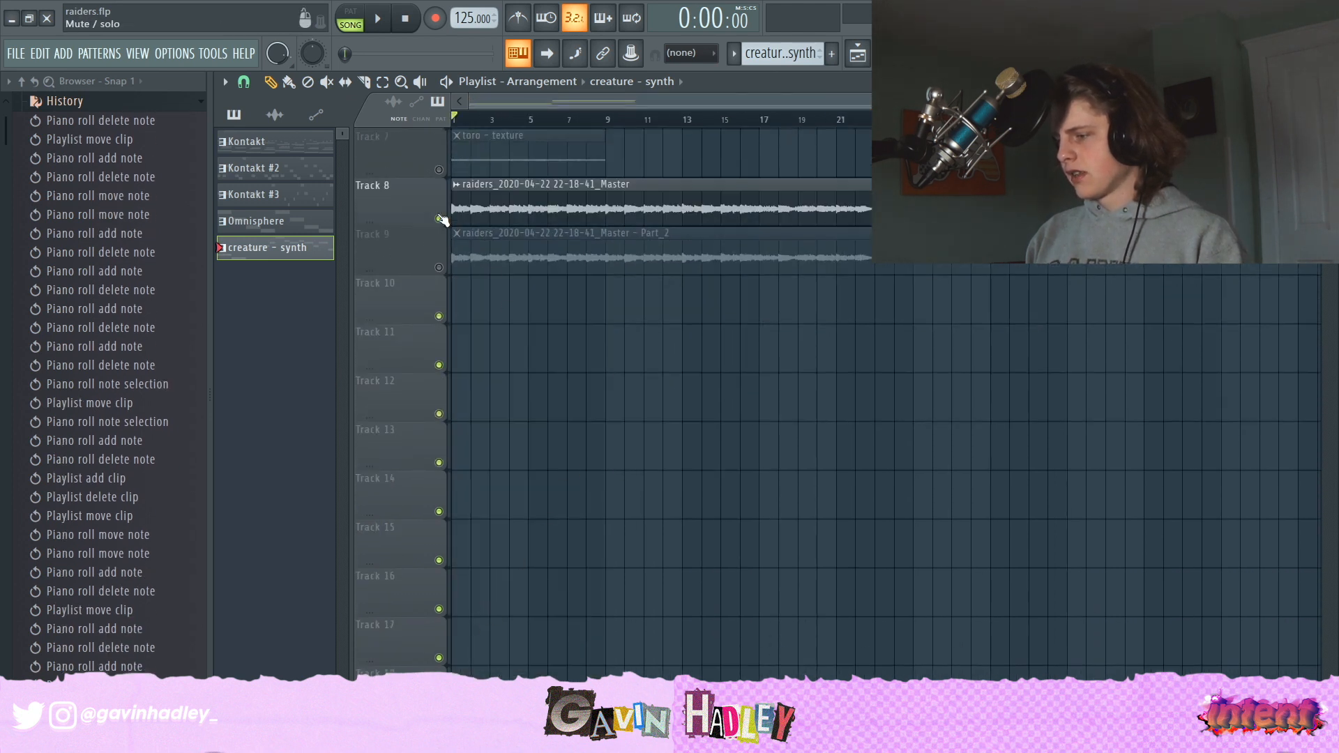
{"action": "left_click", "coordinate": [439, 267]}
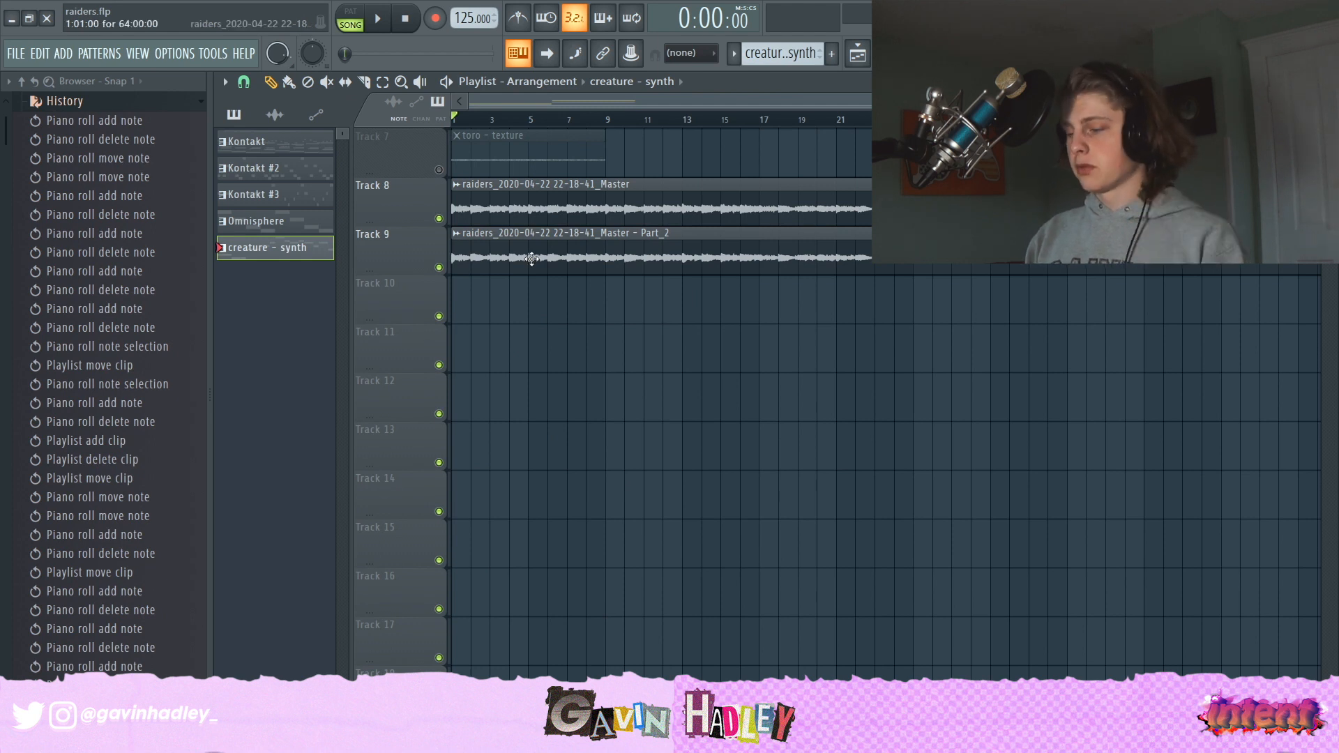
{"action": "scroll", "coordinate": [432, 438], "scroll_direction": "up", "scroll_amount": 3}
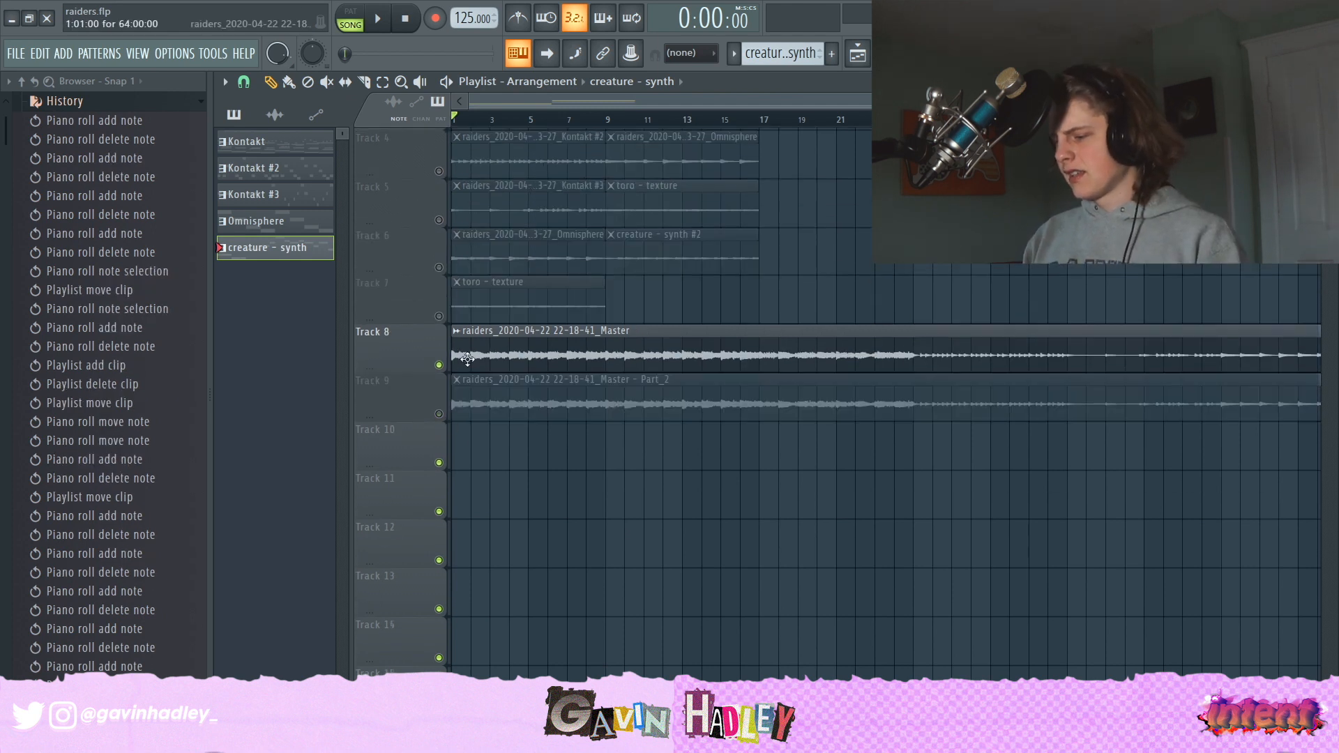
Step: Check the sample settings of the Master clip on Track 8, and look over the Kontakt pattern's notes in the piano roll
{"action": "double_click", "coordinate": [593, 343]}
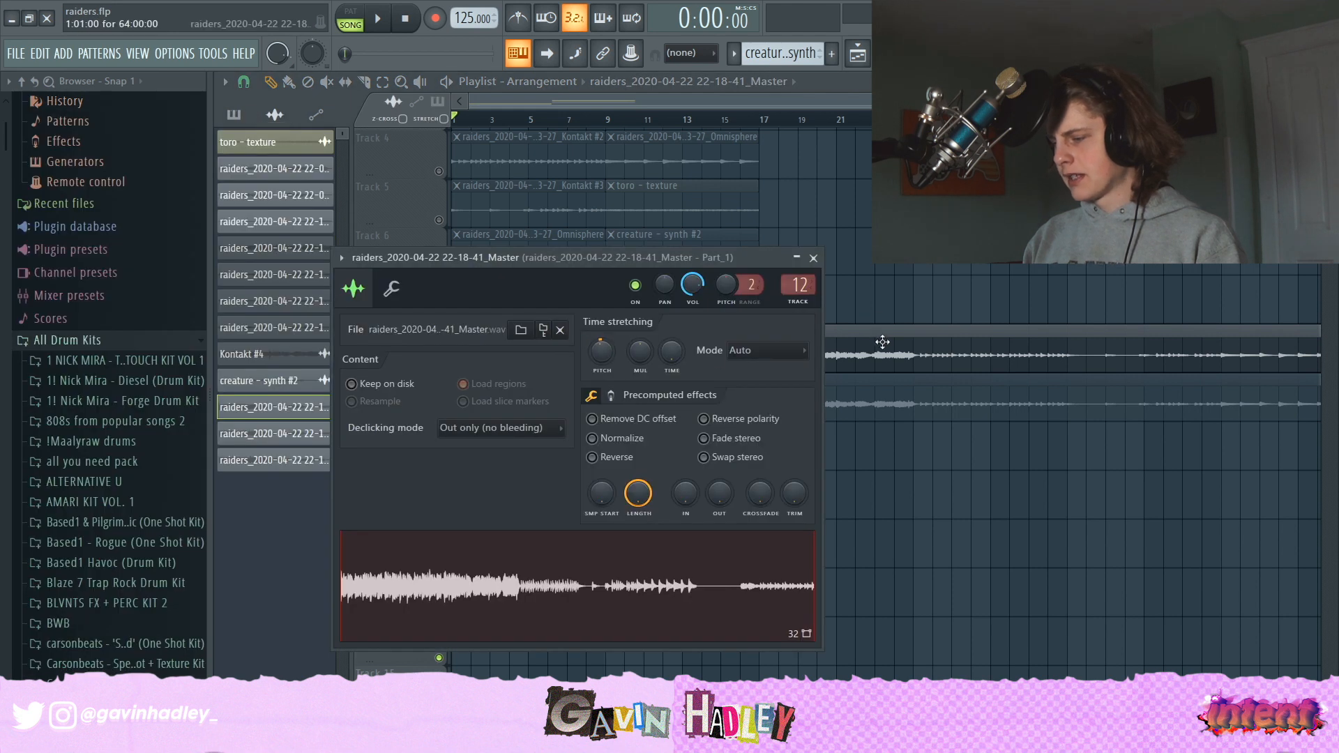
{"action": "left_click", "coordinate": [813, 258]}
{"action": "left_click", "coordinate": [234, 116]}
{"action": "double_click", "coordinate": [234, 139]}
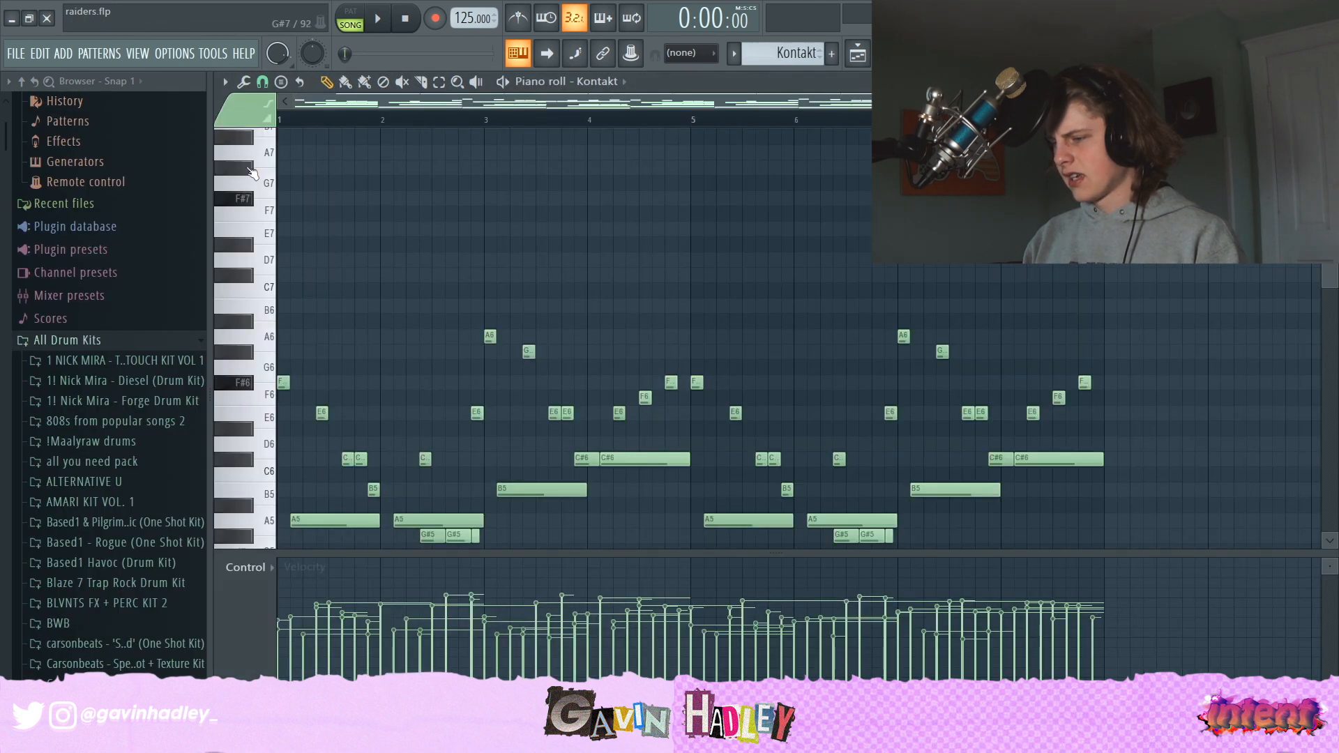
{"action": "scroll", "coordinate": [439, 320], "scroll_direction": "down", "scroll_amount": 3}
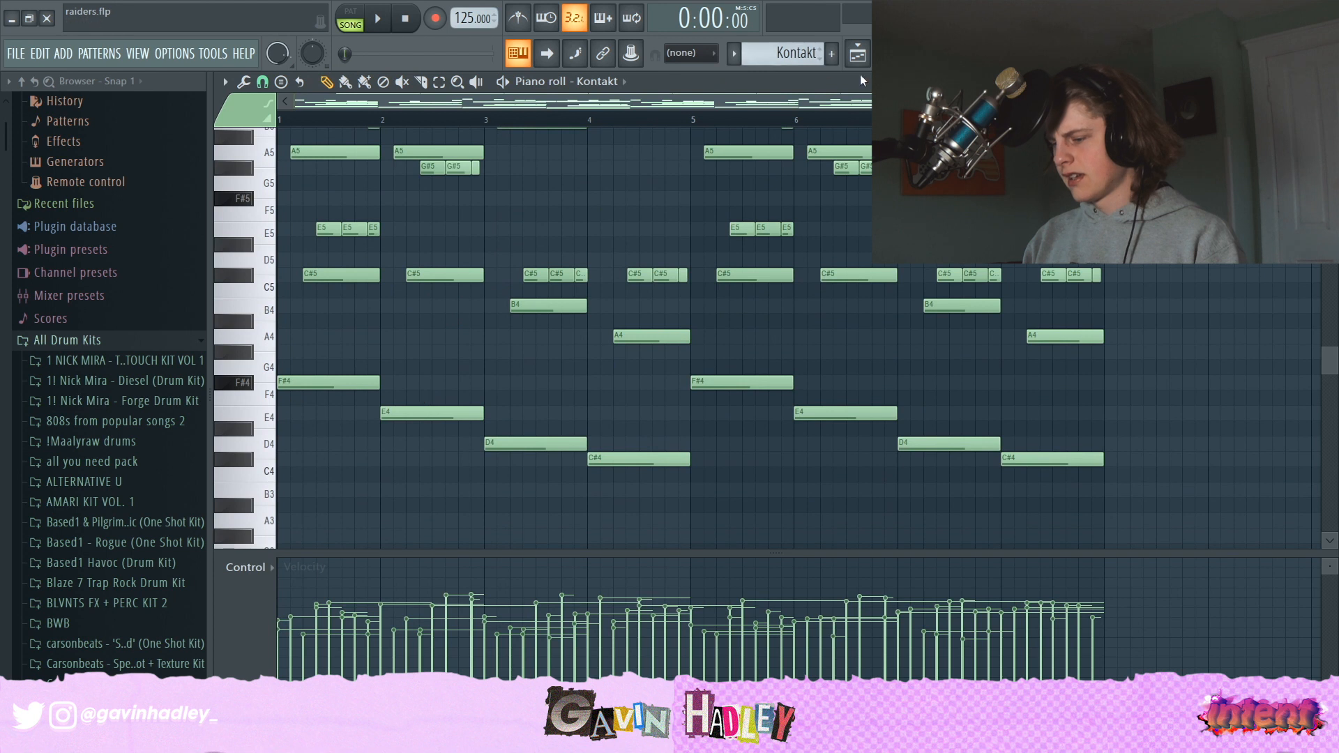
{"action": "left_click", "coordinate": [858, 53]}
Step: Play the Master clip on Track 8 from the start and inspect its Master - Part_1 mixer insert, then stop
{"action": "double_click", "coordinate": [889, 342]}
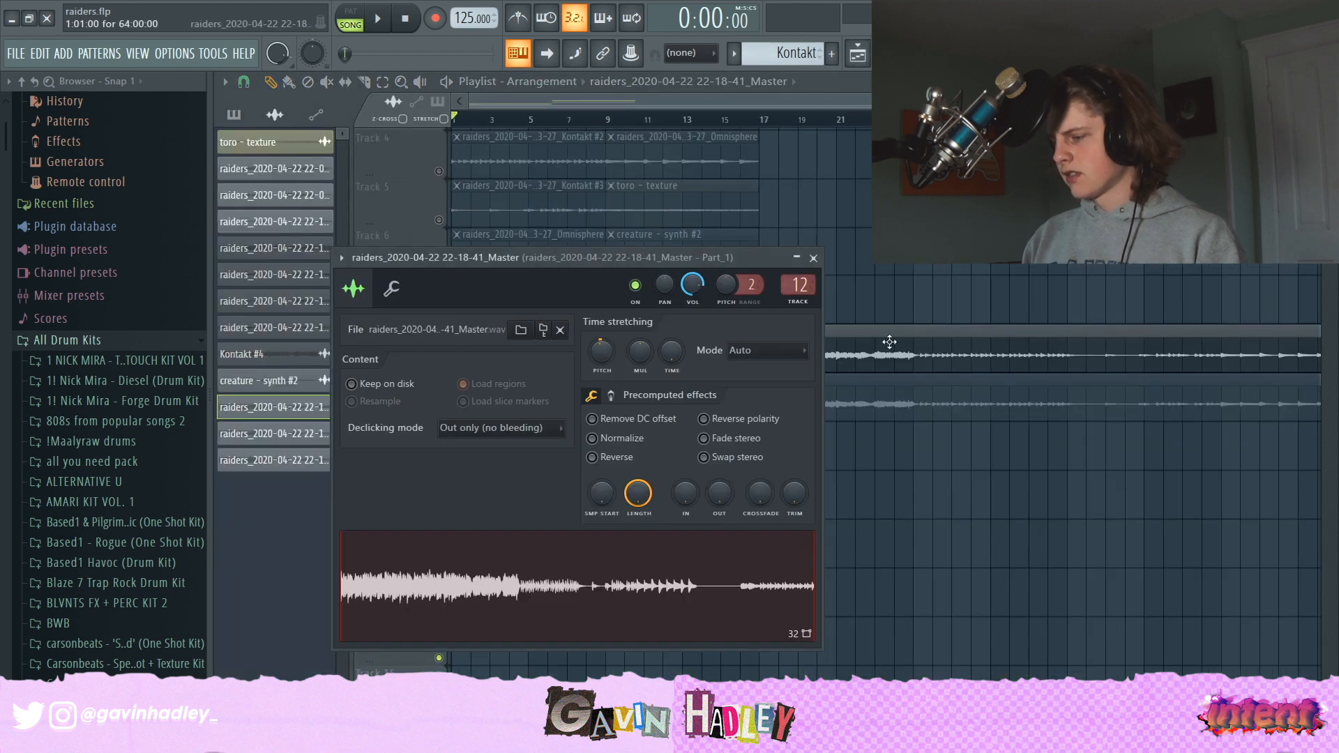
{"action": "key", "text": "space"}
{"action": "left_click", "coordinate": [814, 258]}
{"action": "left_click", "coordinate": [914, 53]}
{"action": "left_click", "coordinate": [944, 53]}
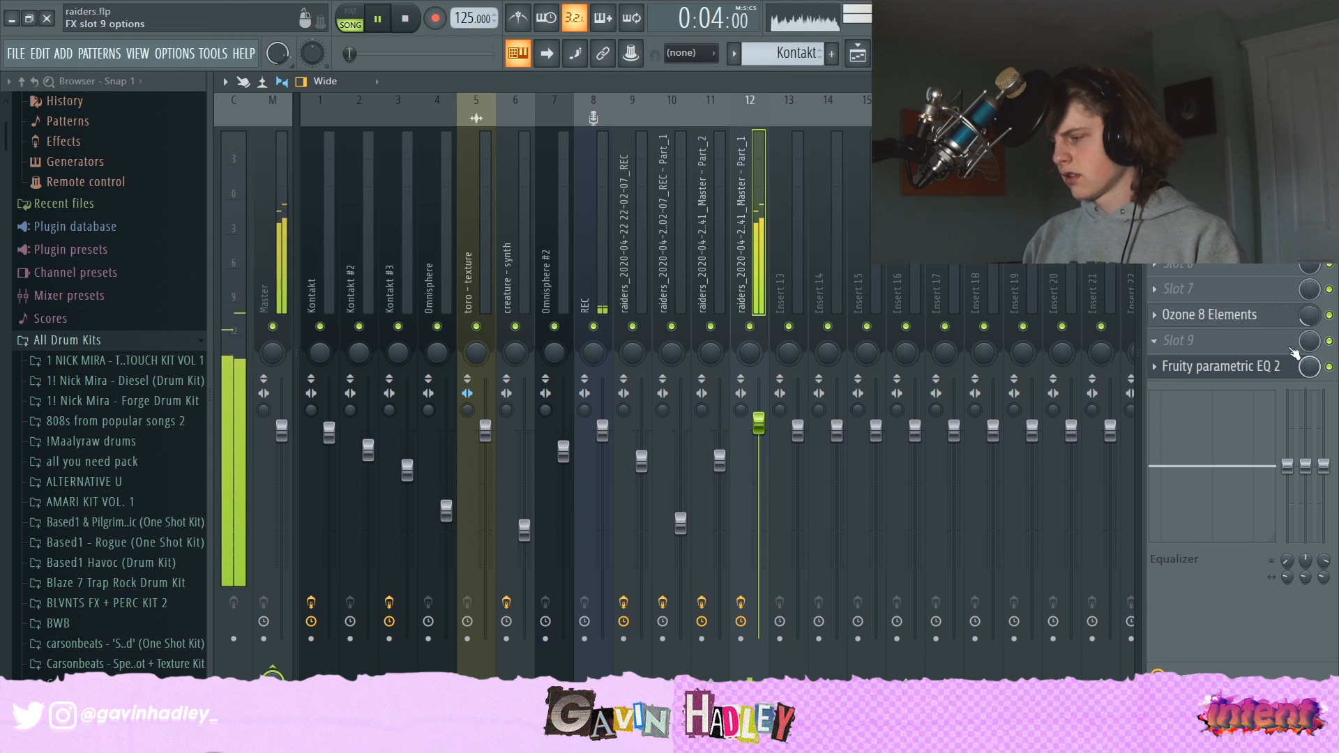
{"action": "key", "text": "space"}
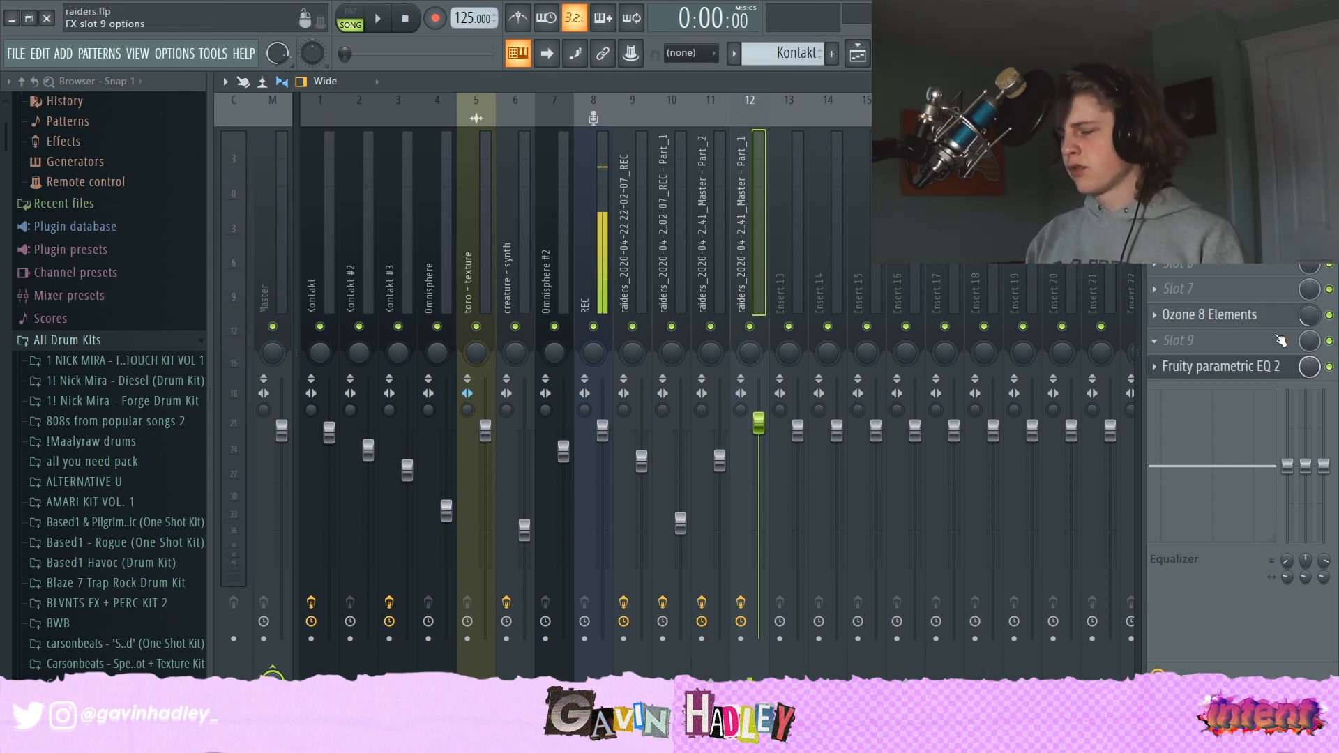
Step: Examine the Fruity parametric EQ 2 and Ozone 8 Elements settings on the Master - Part_1 insert
{"action": "left_click", "coordinate": [1294, 360]}
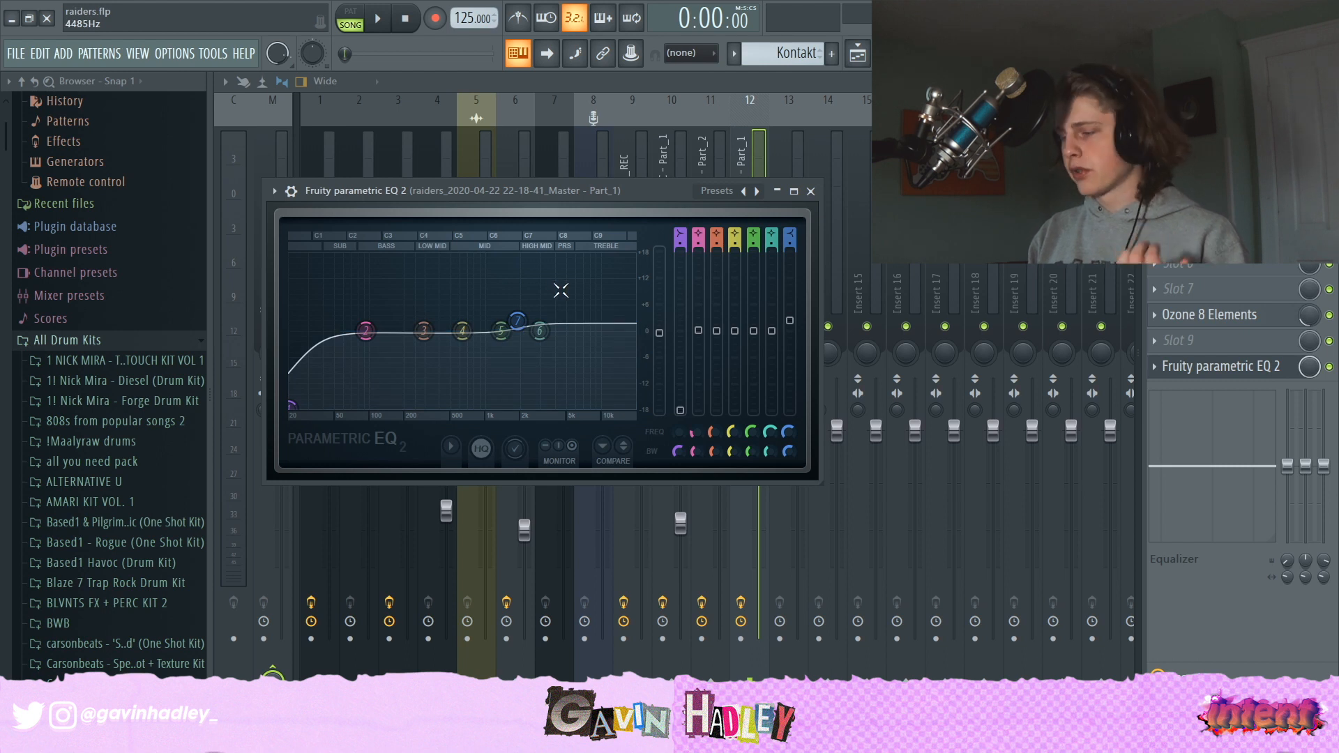
{"action": "left_click", "coordinate": [1267, 315]}
{"action": "left_click", "coordinate": [1214, 314]}
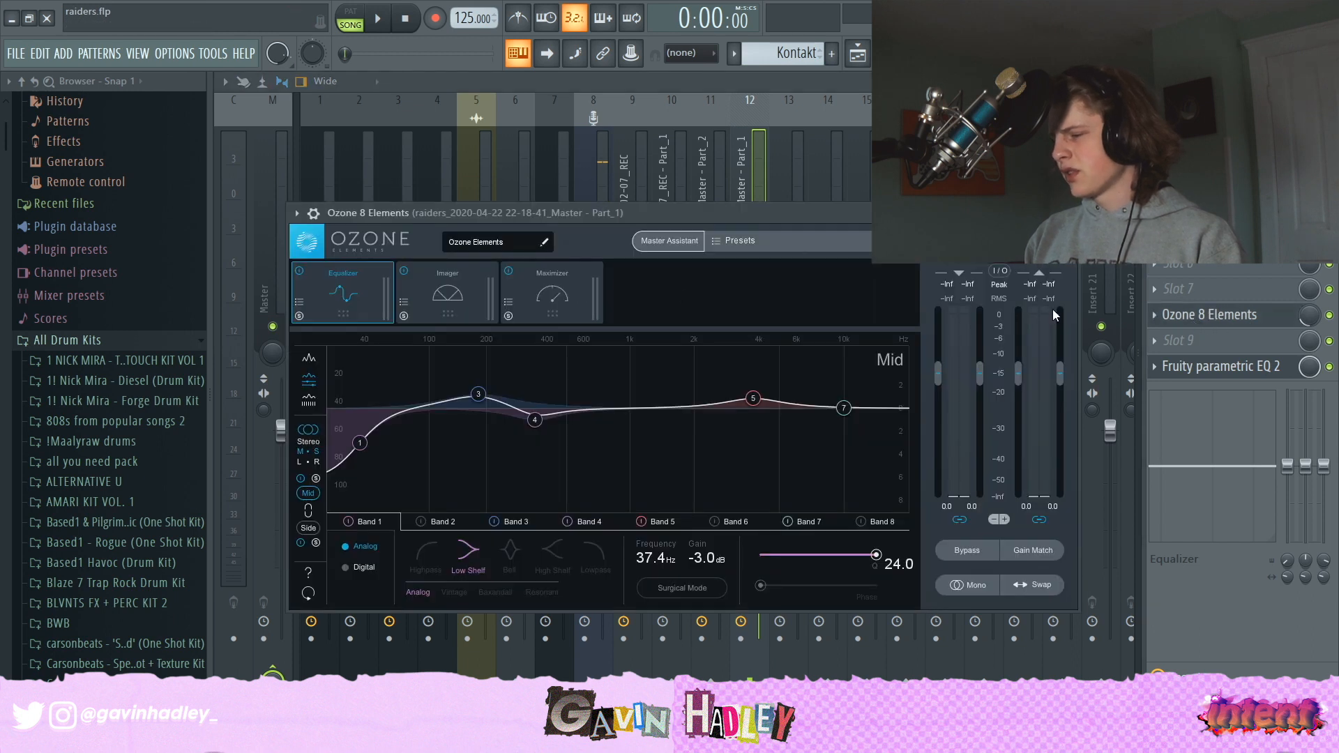
{"action": "left_click", "coordinate": [671, 241]}
{"action": "left_click", "coordinate": [1017, 271]}
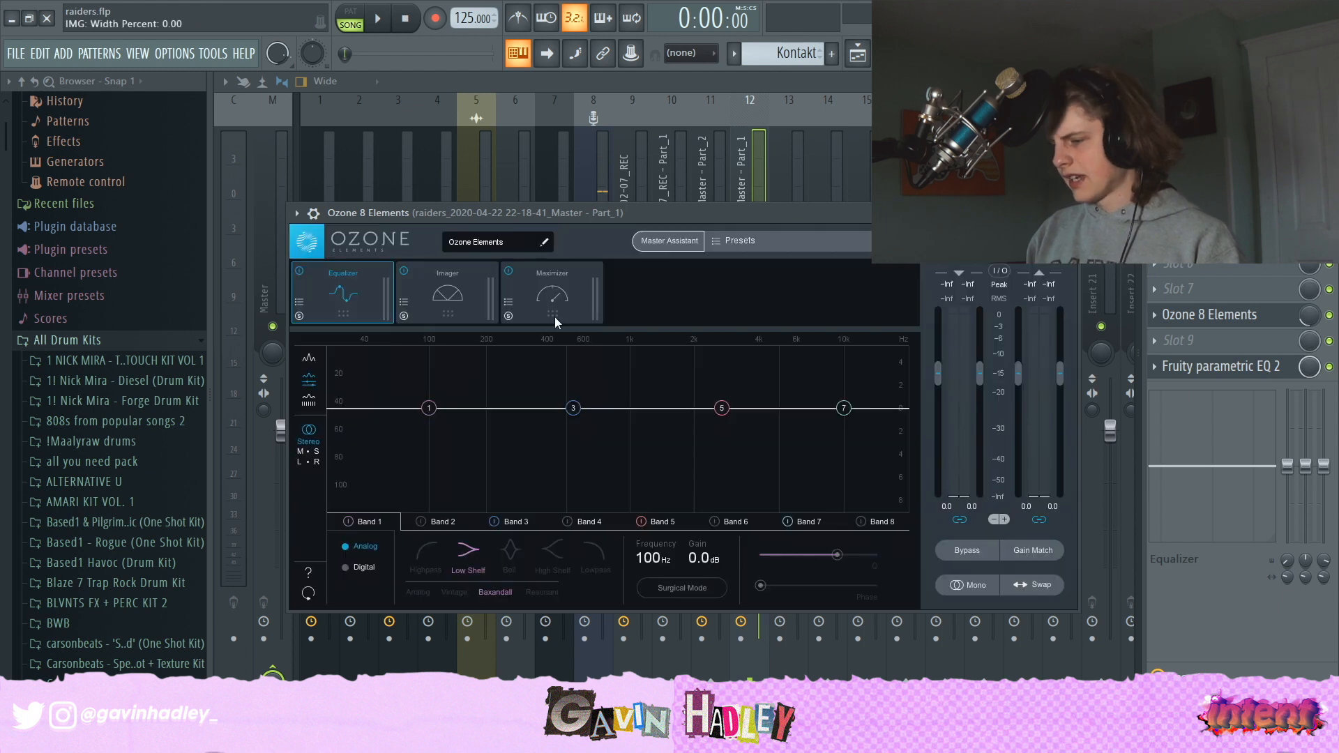
{"action": "left_click", "coordinate": [766, 152]}
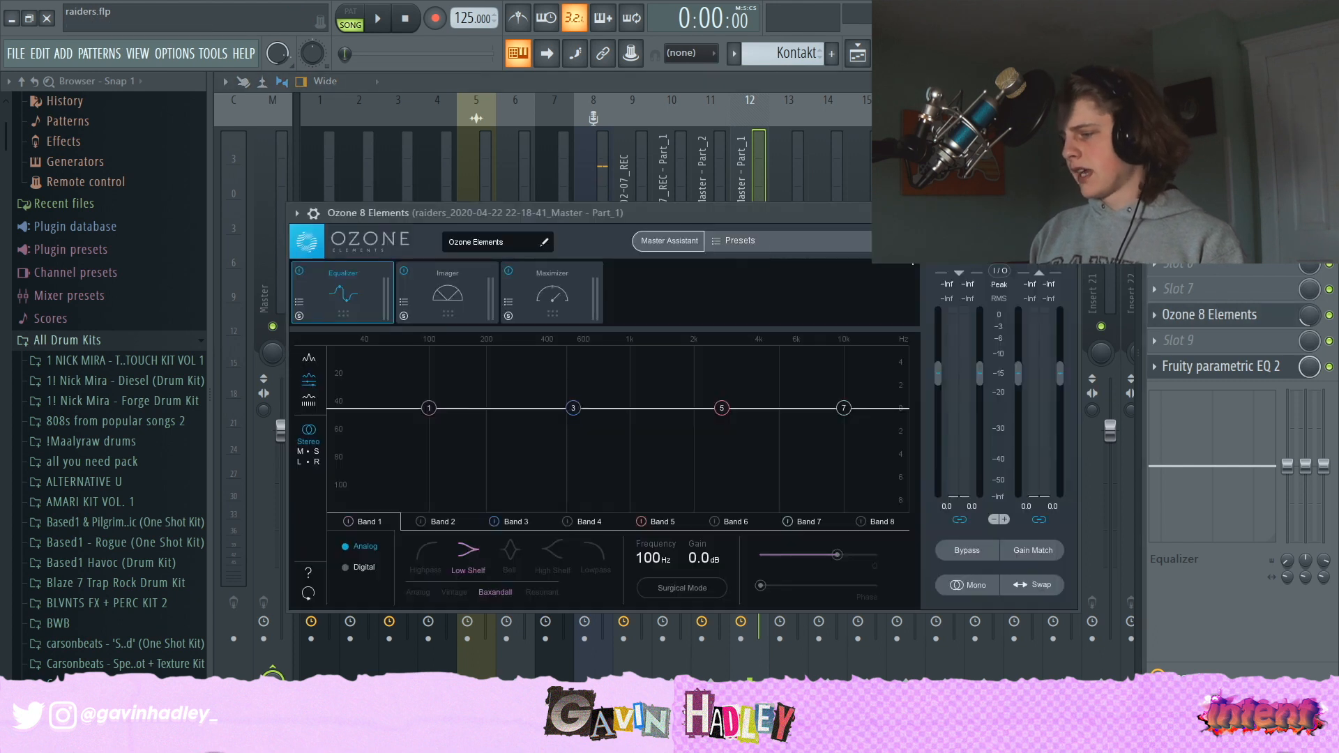
{"action": "left_click", "coordinate": [744, 182]}
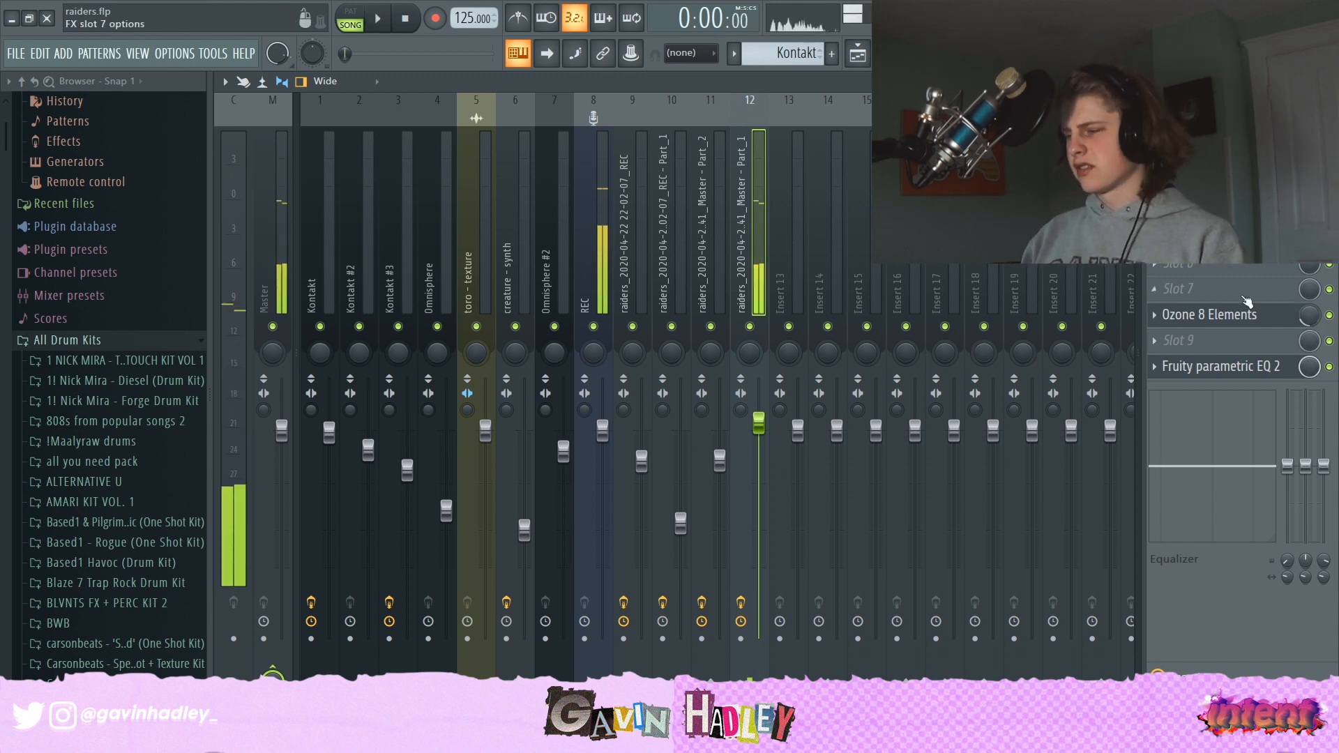
Step: Play the Master audio to compare it with Ozone 8 Elements off and on, and recheck the insert's effects
{"action": "key", "text": "space"}
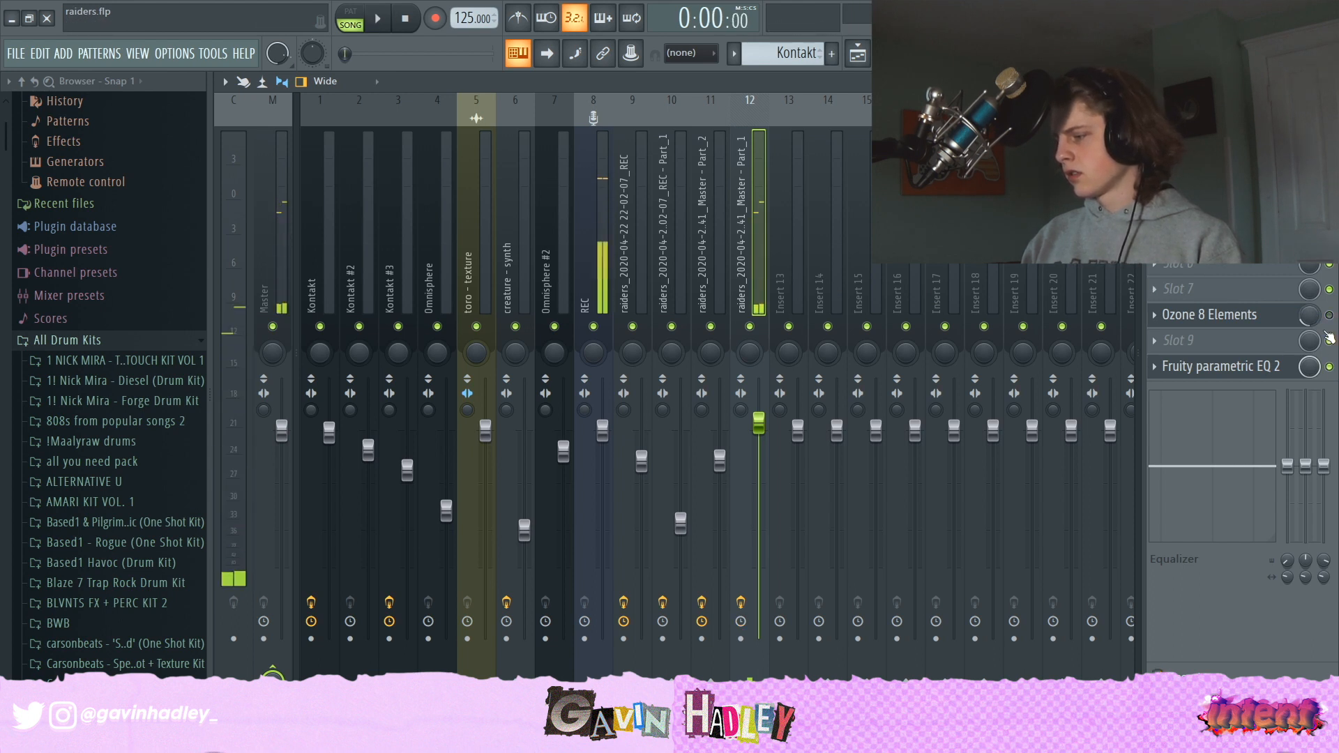
{"action": "key", "text": "space"}
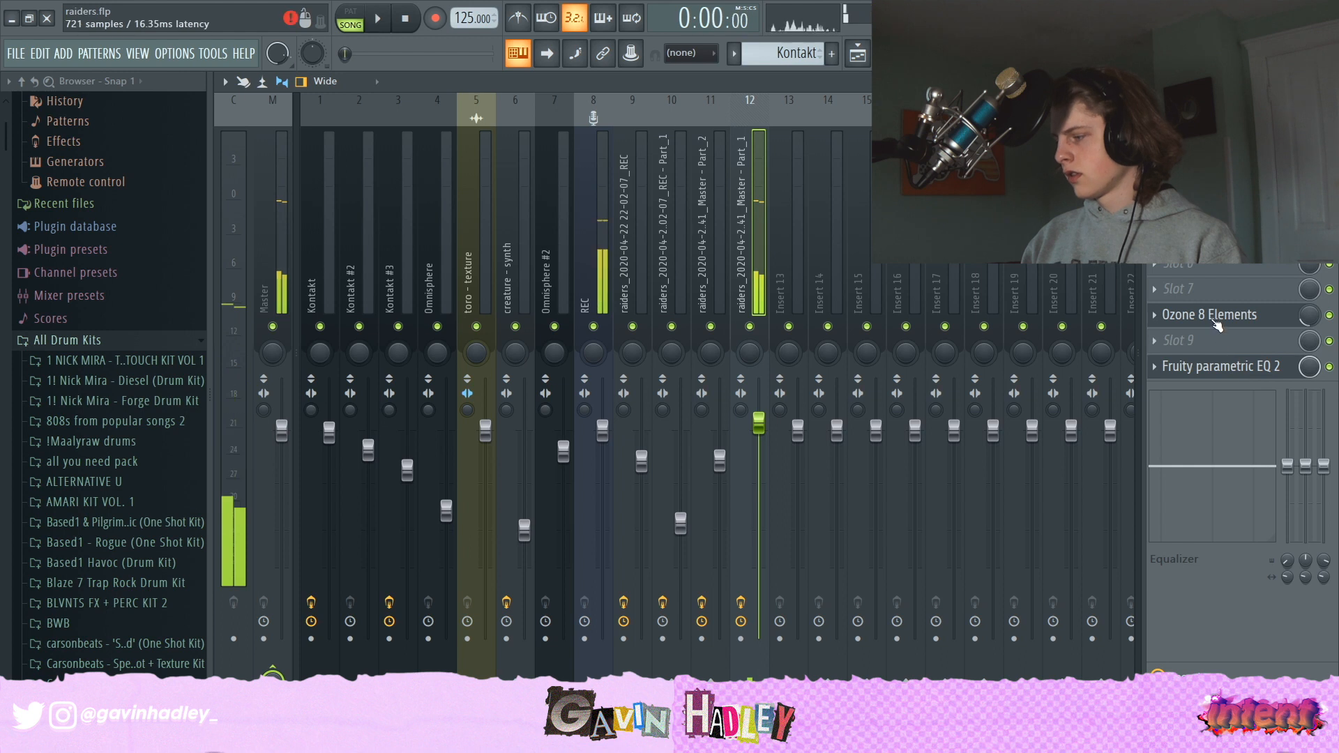
{"action": "left_click", "coordinate": [1209, 317]}
{"action": "left_click", "coordinate": [1269, 375]}
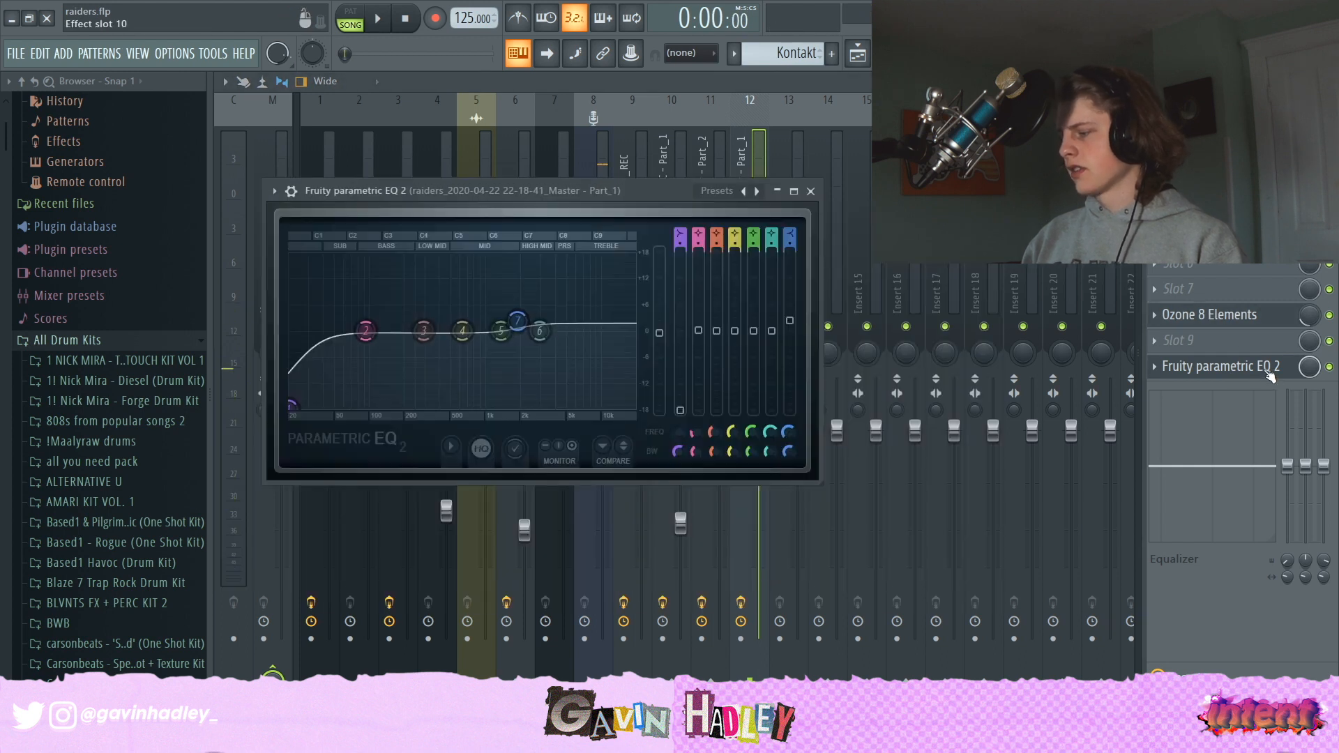
{"action": "left_click", "coordinate": [810, 192]}
Step: Unmute the Master - Part_2 clip on Track 9 in the playlist and check its sample settings
{"action": "left_click", "coordinate": [858, 54]}
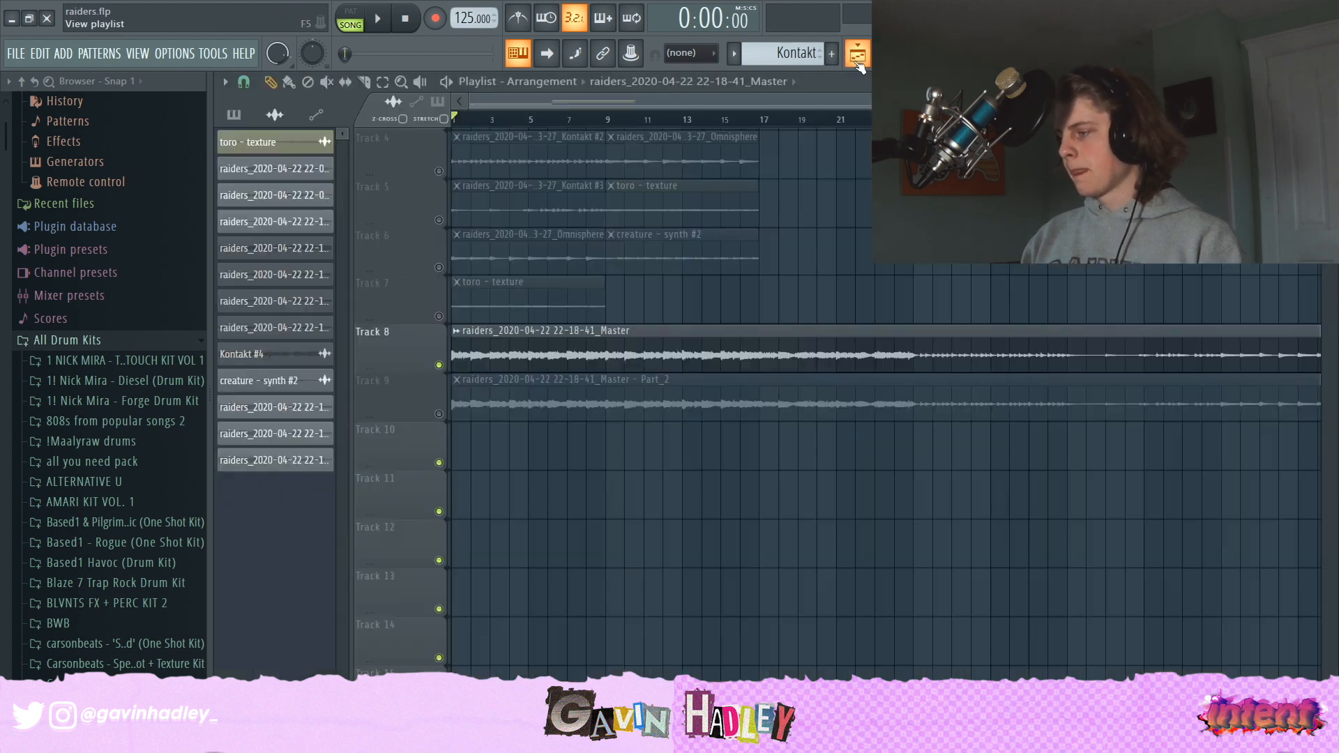
{"action": "left_click", "coordinate": [657, 483]}
{"action": "key", "text": "ctrl+z"}
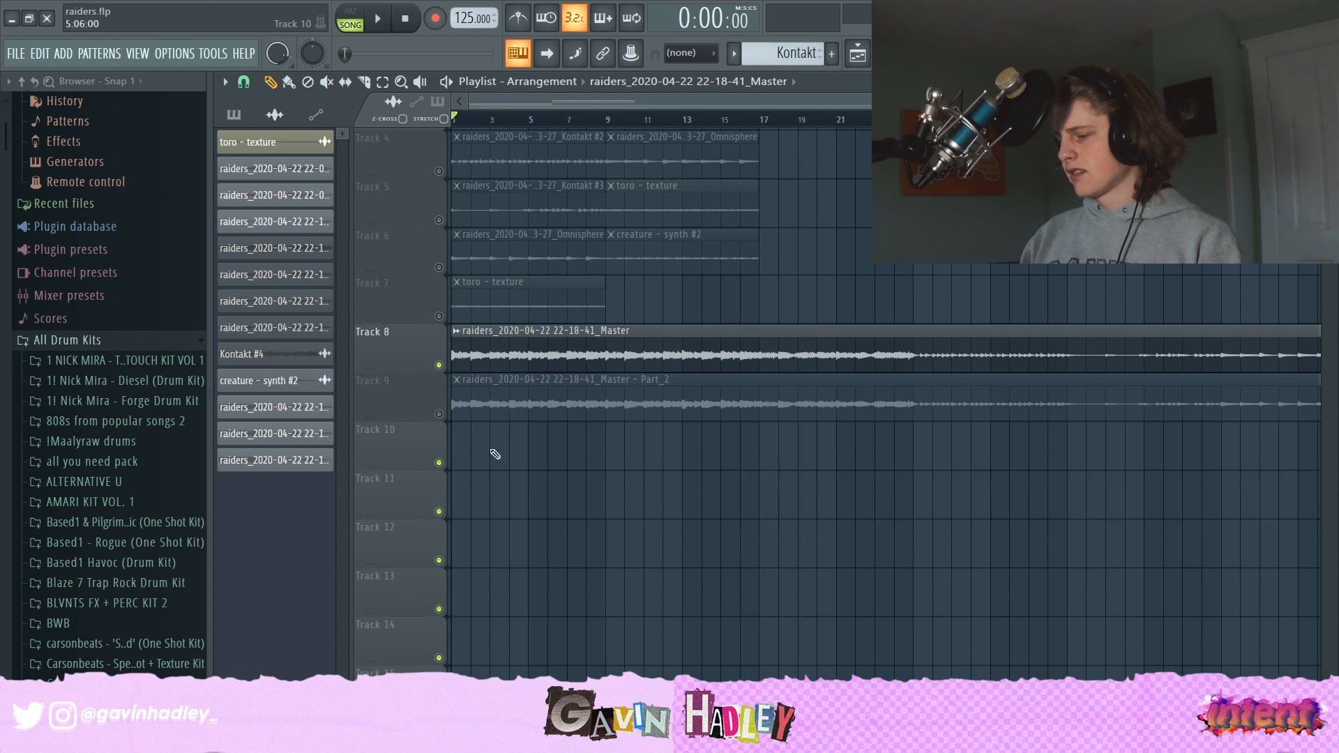
{"action": "left_click", "coordinate": [436, 414]}
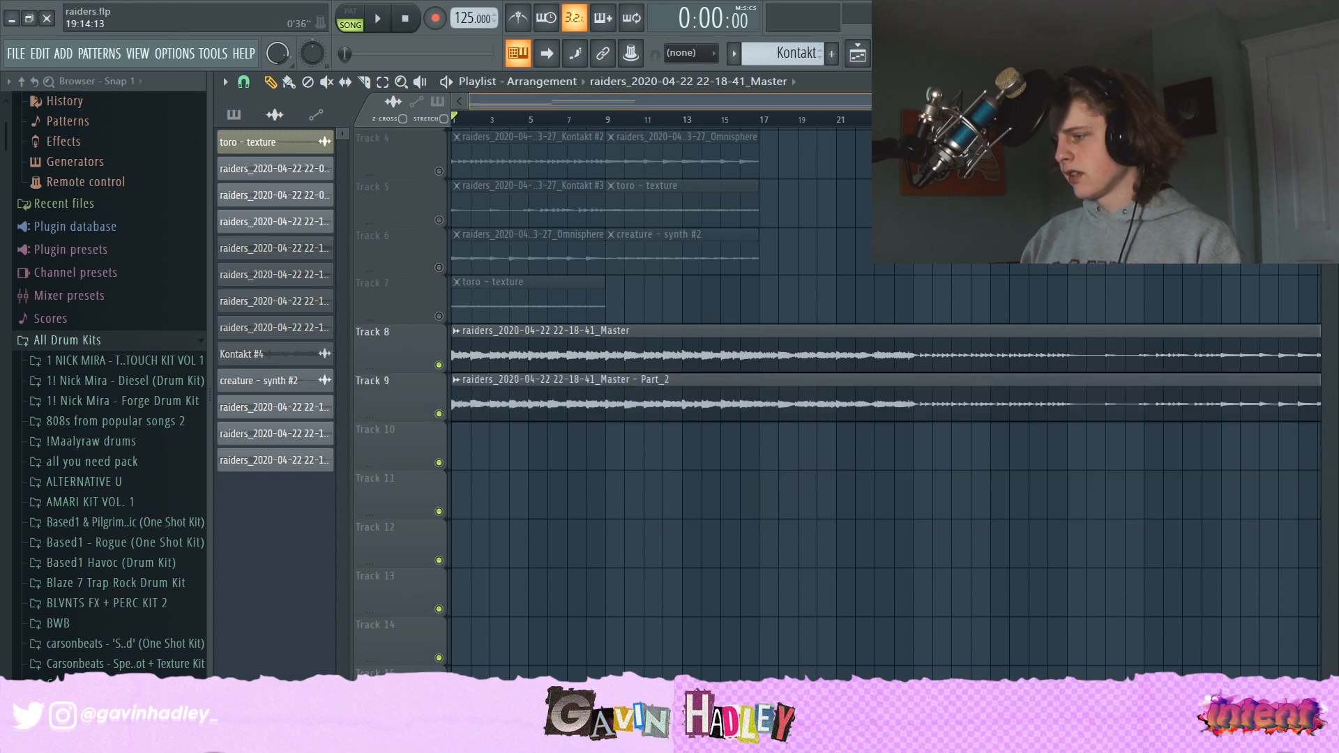
{"action": "double_click", "coordinate": [698, 410]}
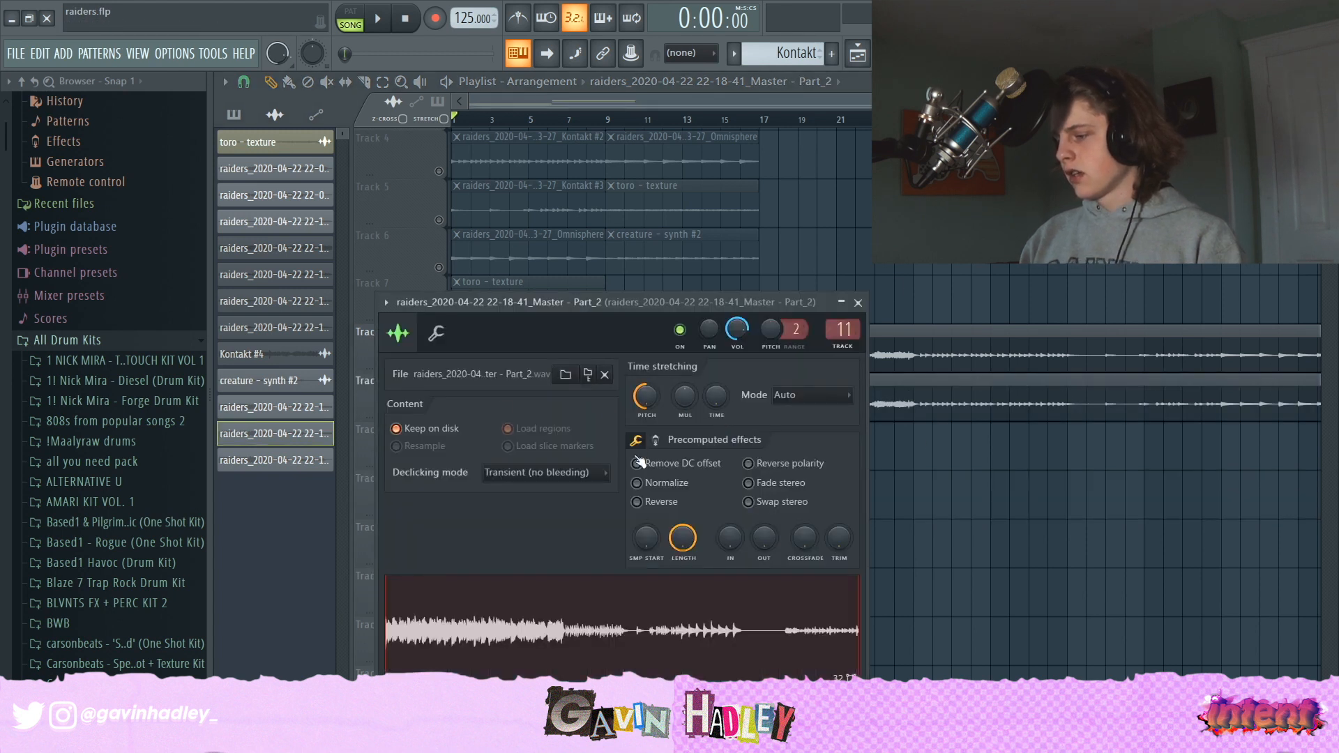
{"action": "key", "text": "Escape"}
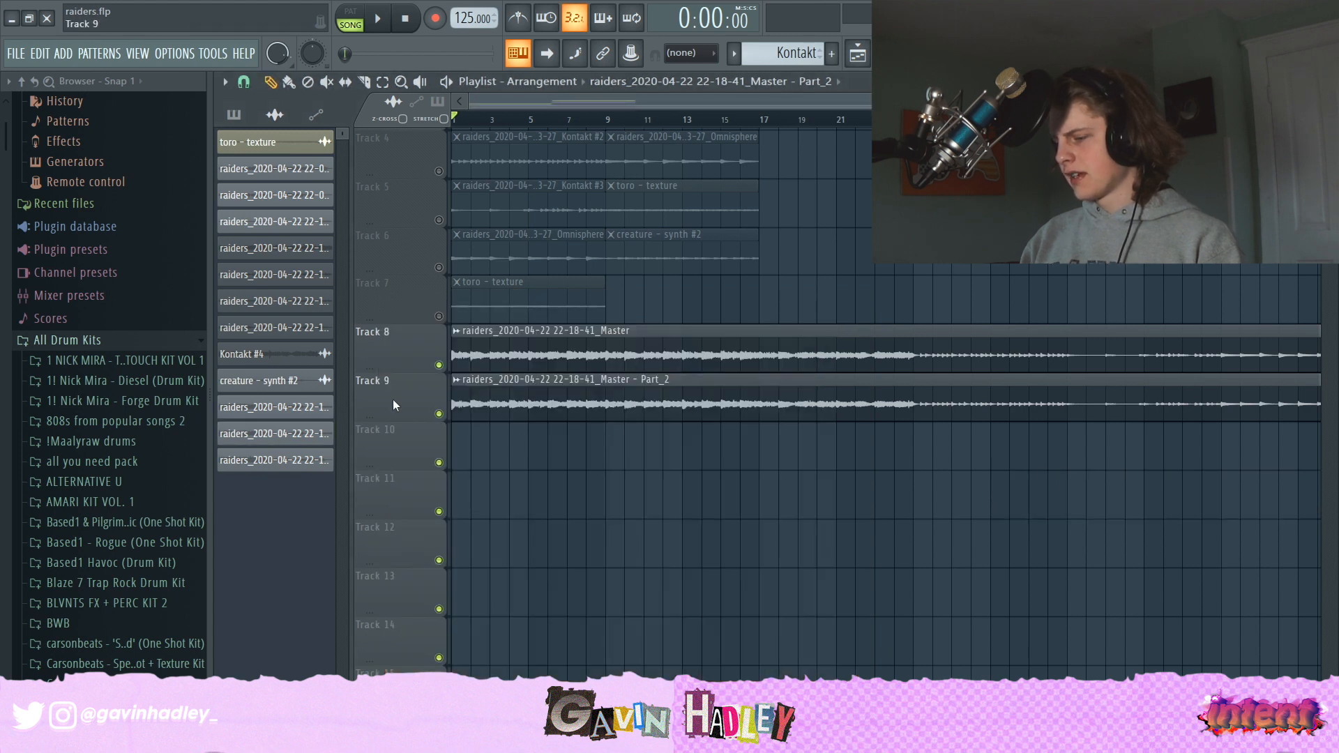
Step: Play both Master clips, mute the Master - Part_1 mixer insert, and select the Master - Part_2 insert
{"action": "key", "text": "F9"}
{"action": "key", "text": "space"}
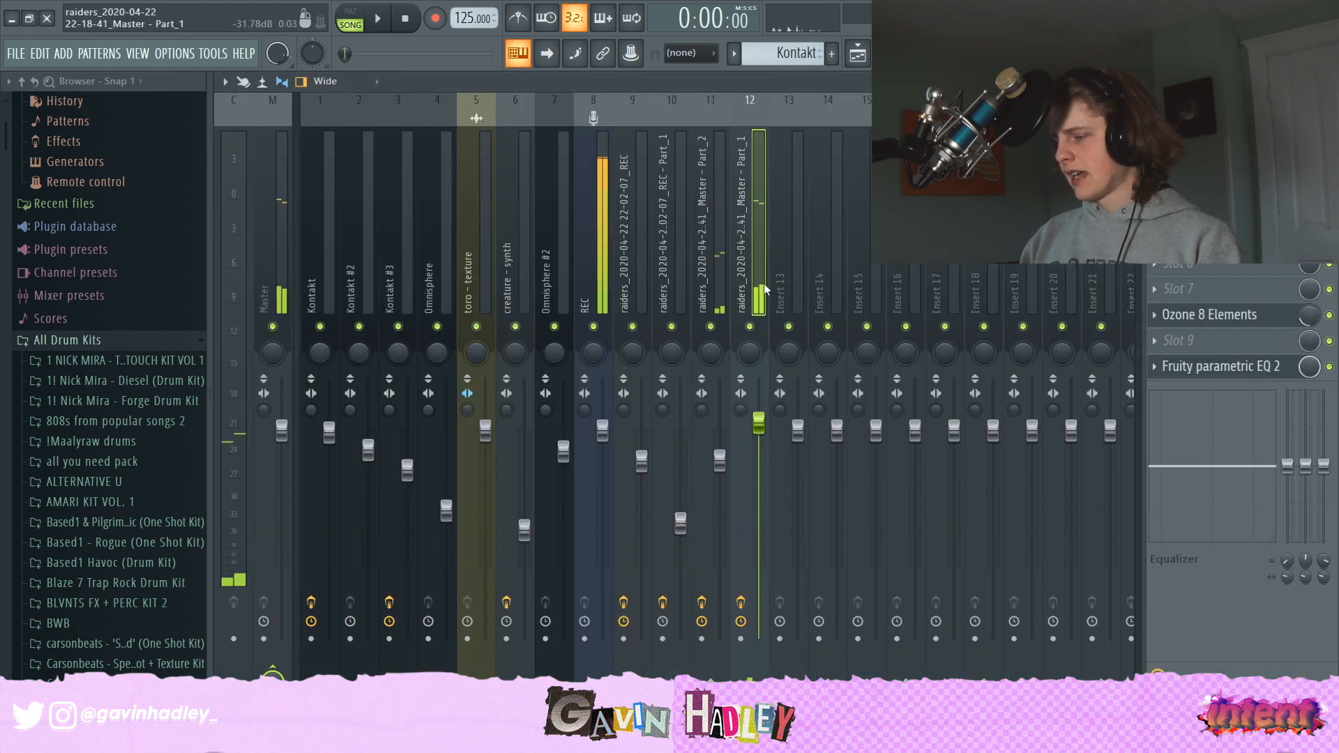
{"action": "left_click", "coordinate": [750, 327]}
{"action": "key", "text": "space"}
{"action": "left_click", "coordinate": [718, 318]}
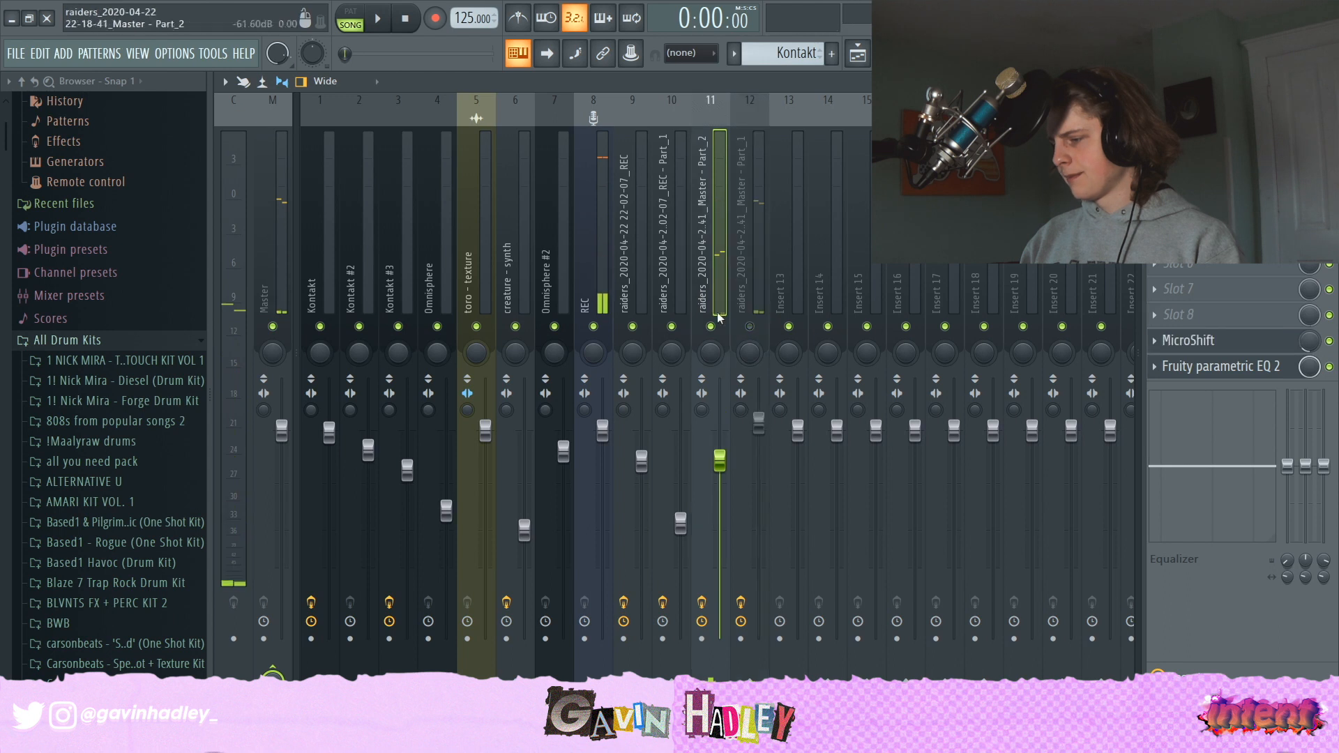
Step: Examine the Fruity parametric EQ 2 and MicroShift settings on the Master - Part_2 insert
{"action": "left_click", "coordinate": [1217, 362]}
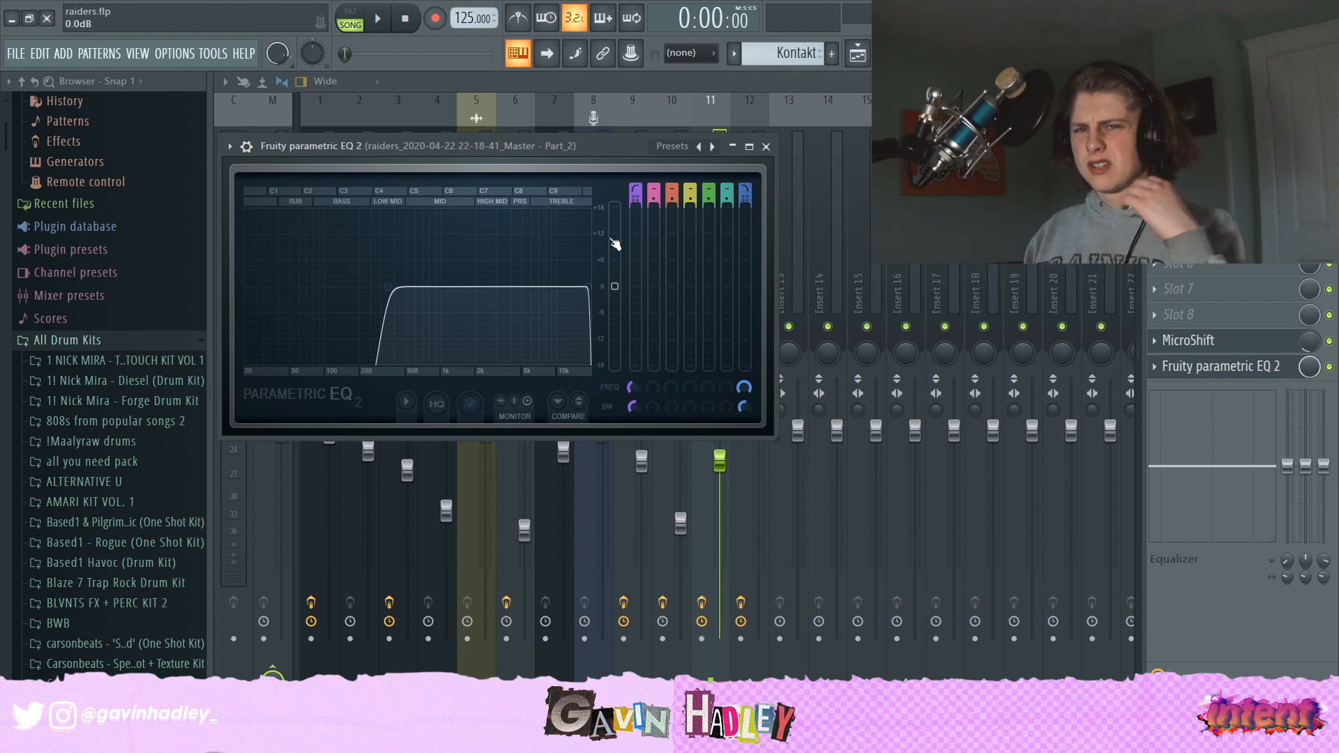
{"action": "left_click", "coordinate": [1194, 342]}
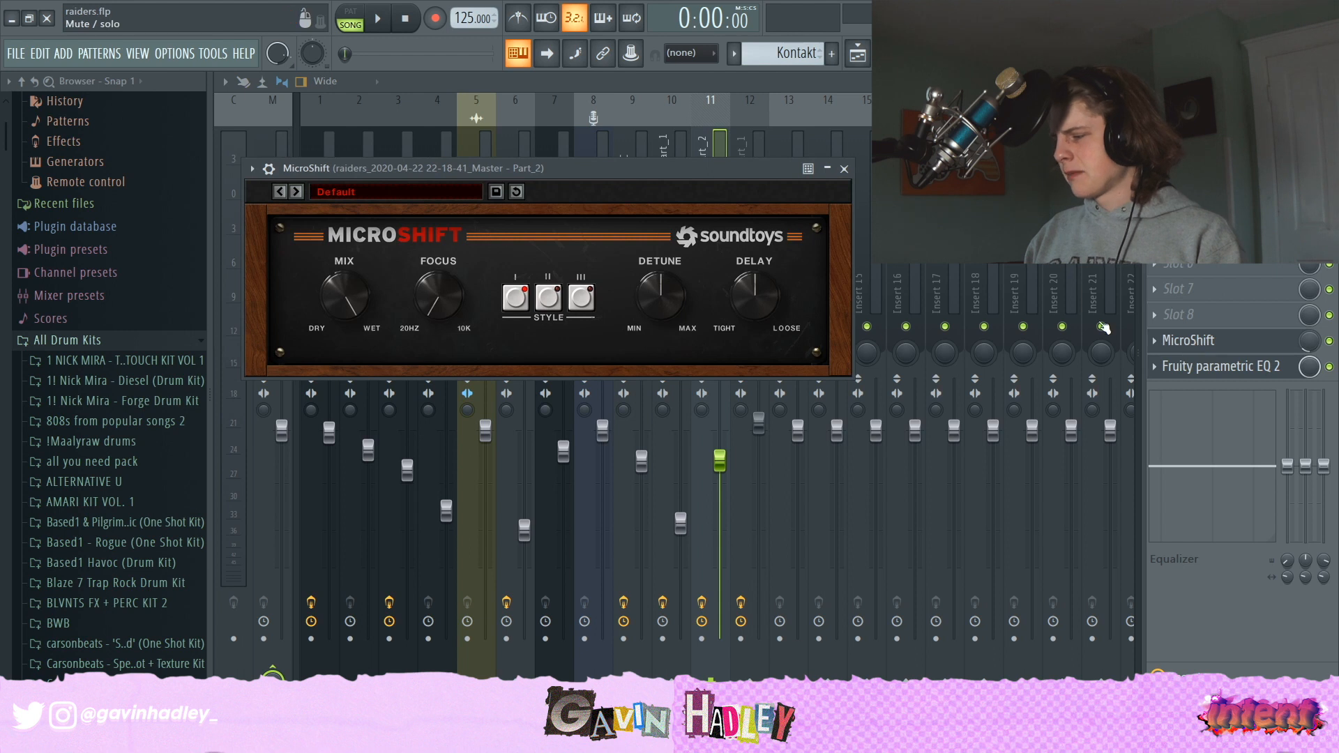
{"action": "key", "text": "Escape"}
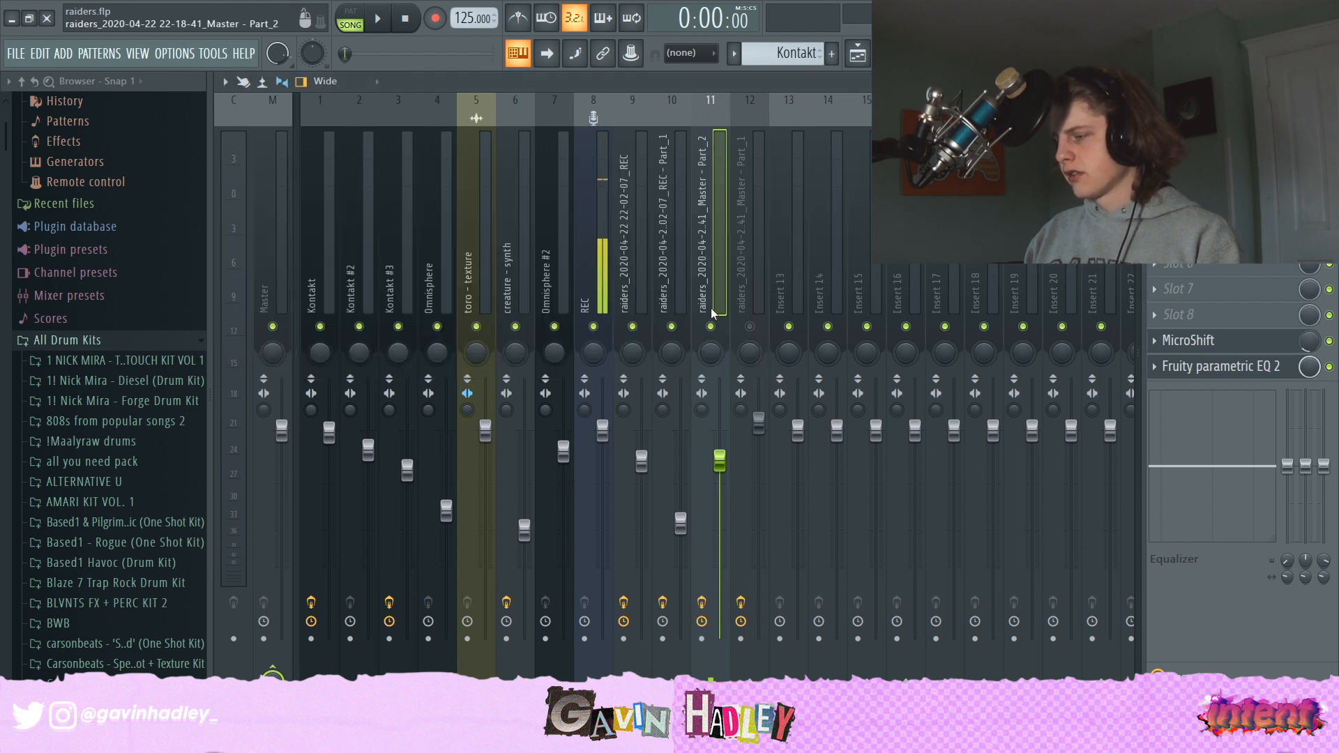
Step: Mute the REC - Part_1 insert, play the Master - Part_2 layer alone, and unmute the Master - Part_1 insert
{"action": "left_click", "coordinate": [674, 329]}
{"action": "key", "text": "space"}
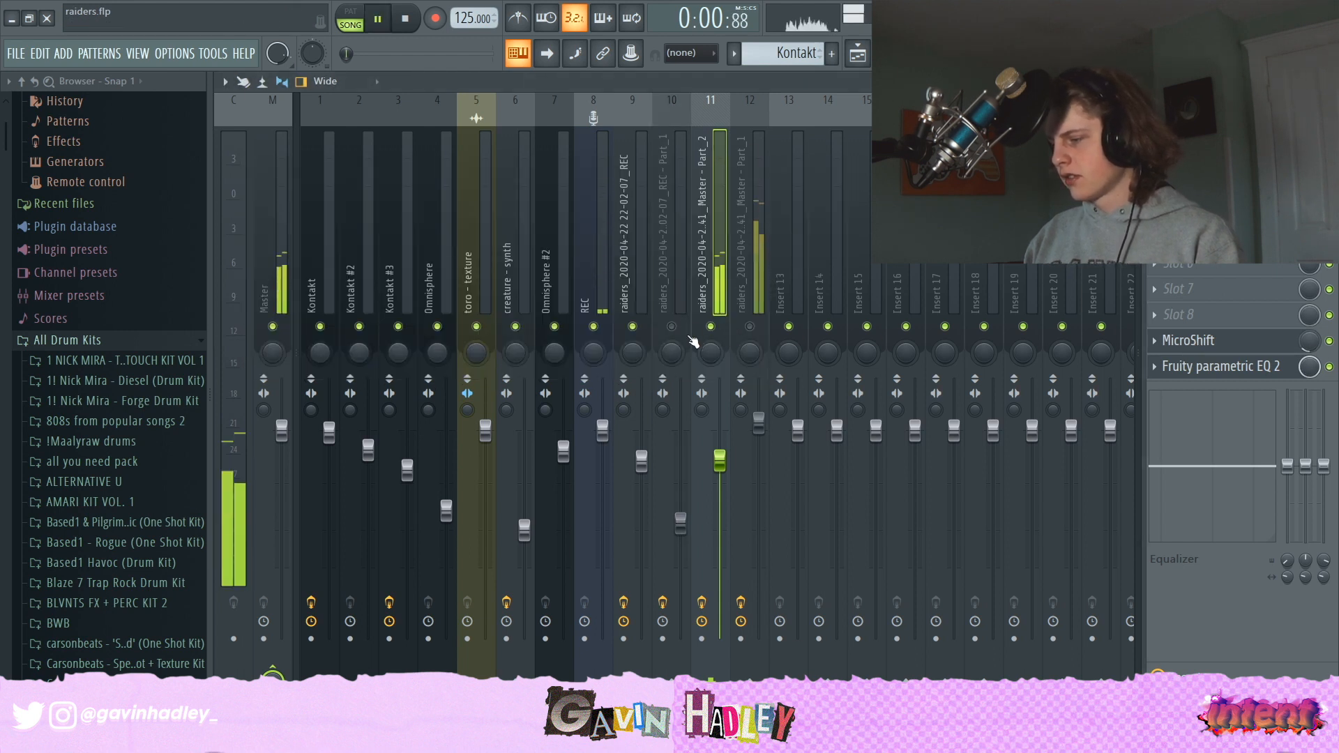
{"action": "left_click", "coordinate": [750, 326]}
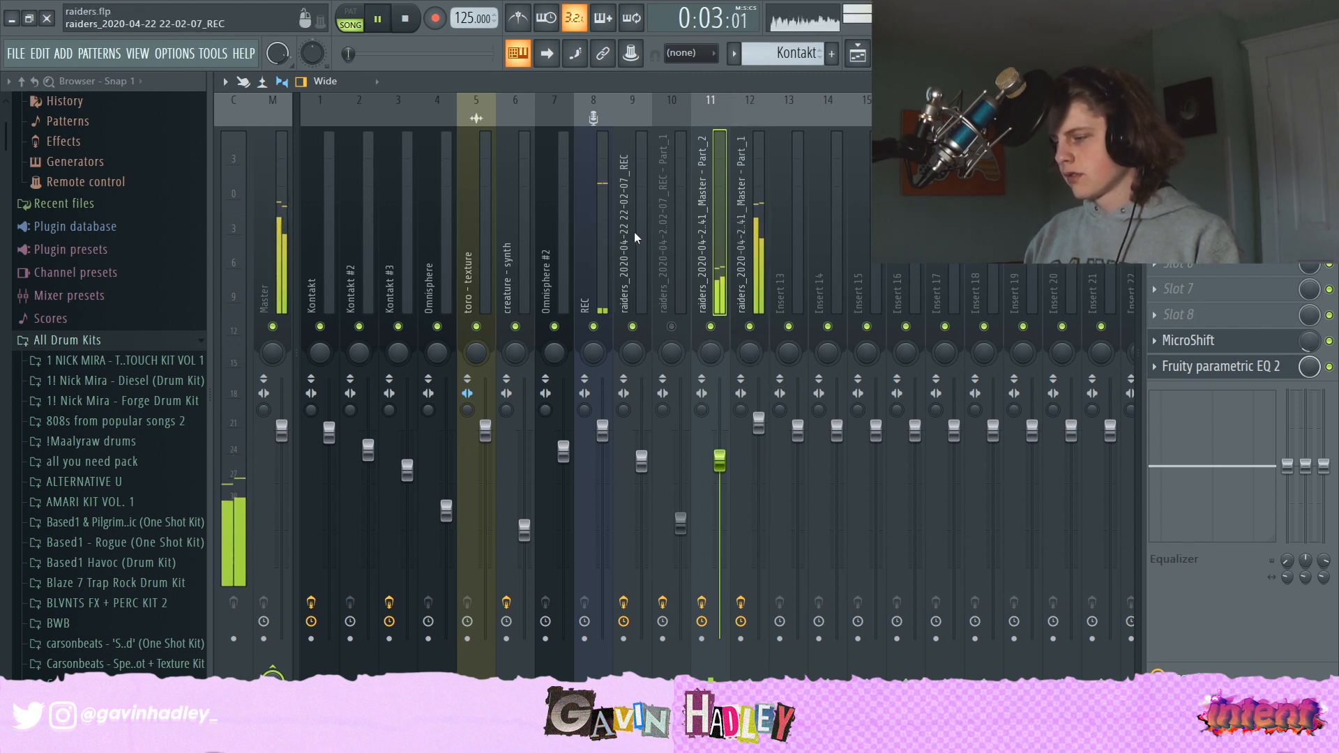
{"action": "left_click", "coordinate": [857, 62]}
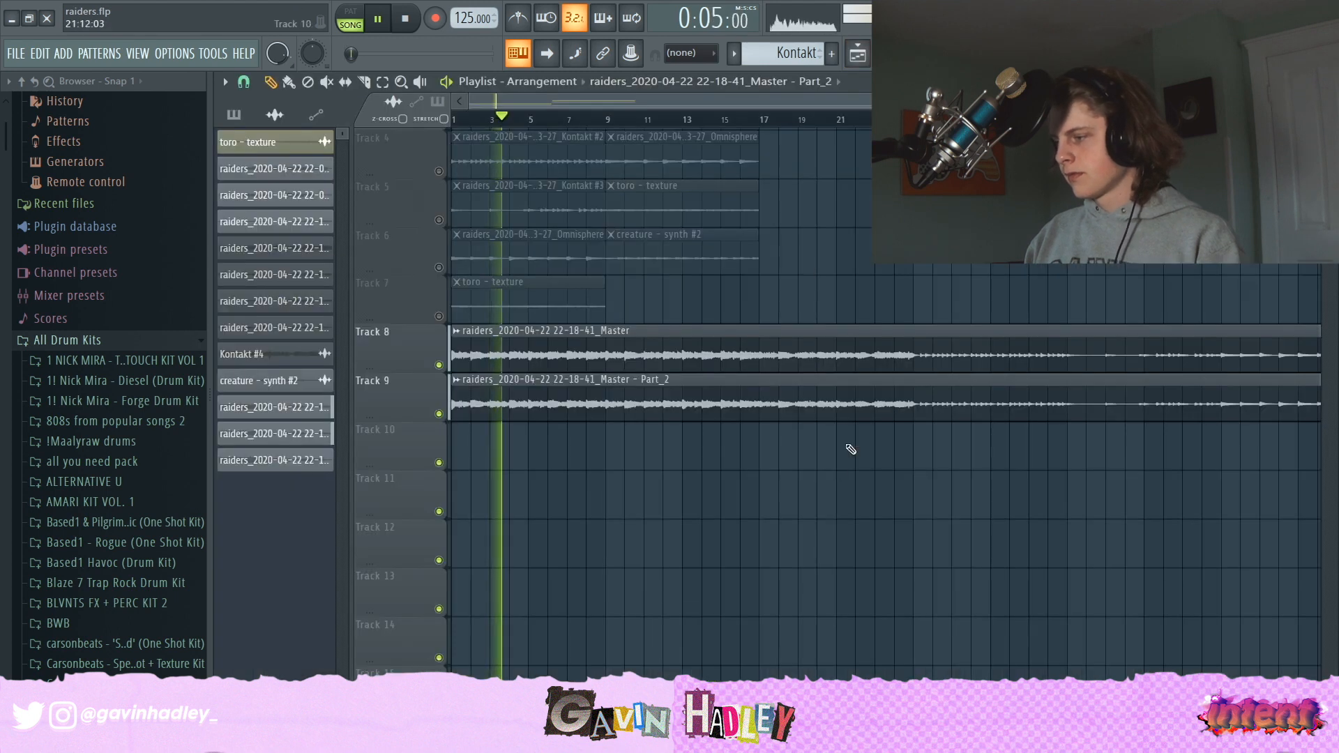
{"action": "scroll", "coordinate": [811, 119], "scroll_direction": "down", "scroll_amount": 3}
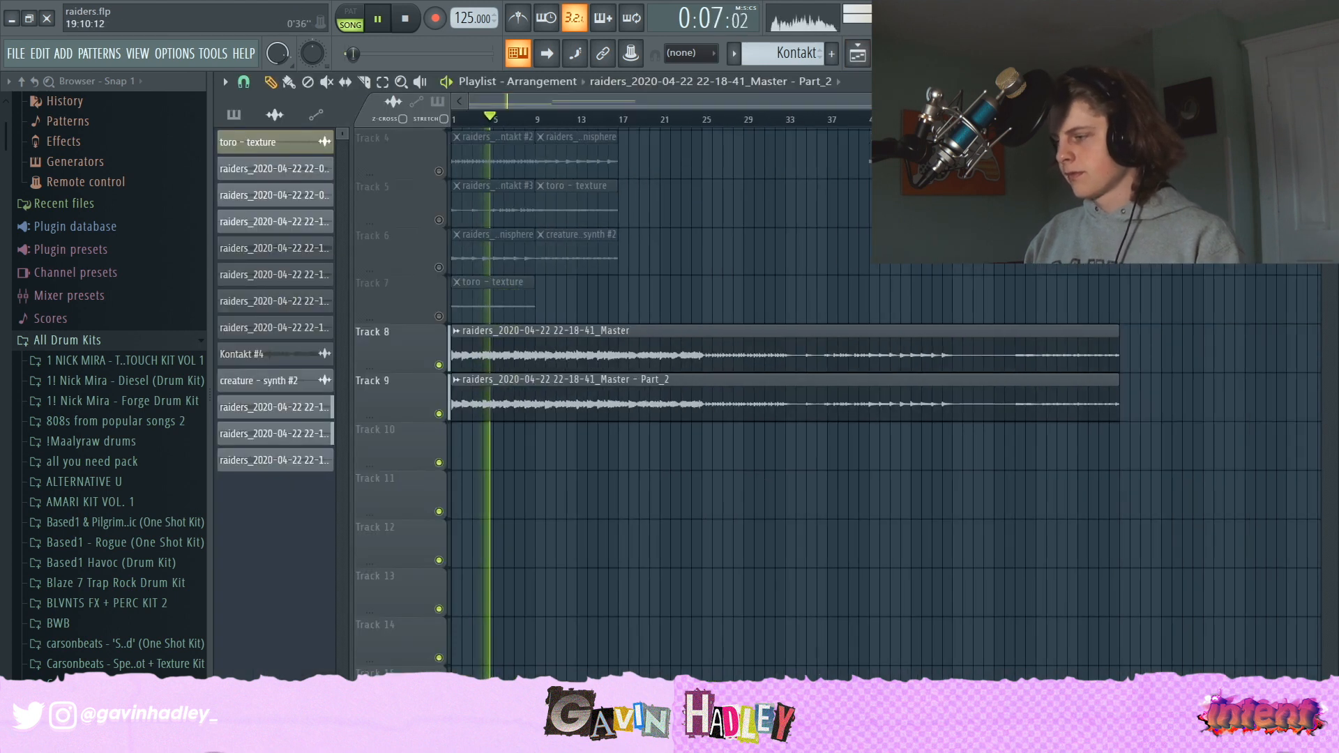
{"action": "left_click", "coordinate": [699, 245]}
{"action": "right_click", "coordinate": [758, 268]}
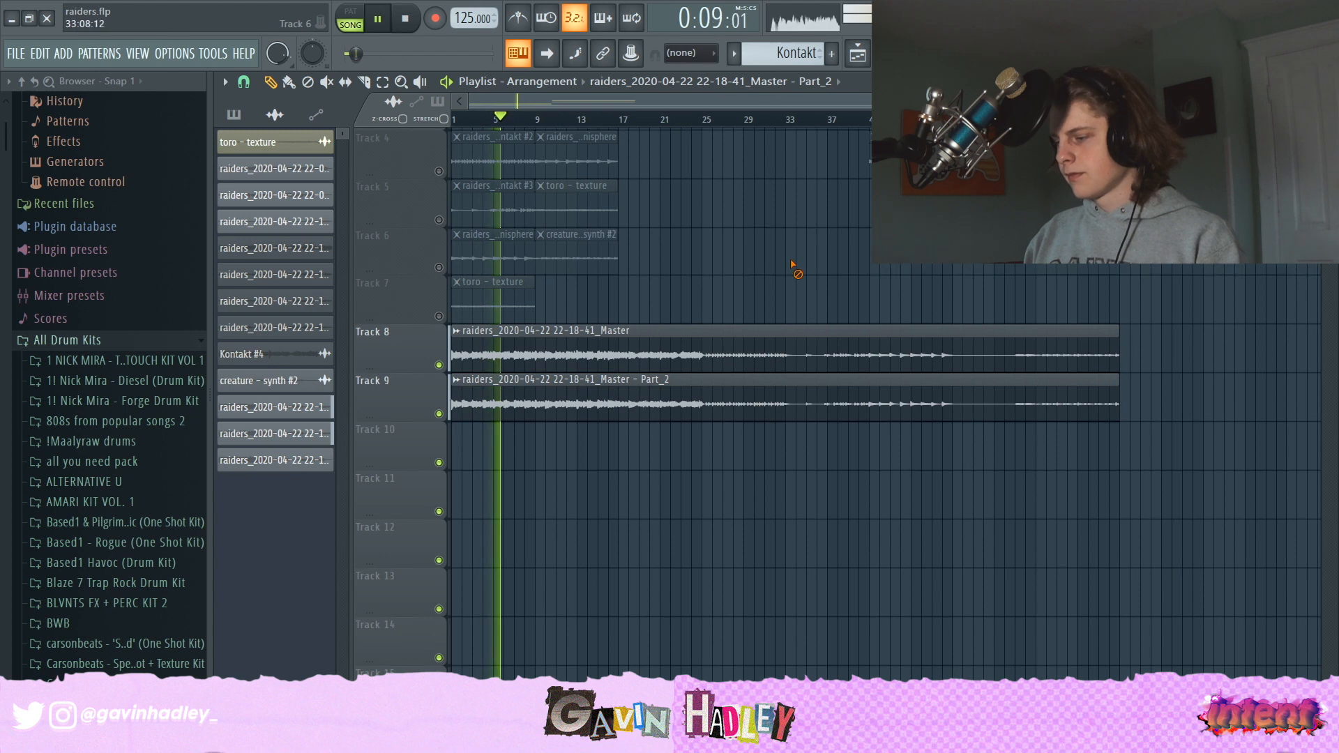
{"action": "scroll", "coordinate": [832, 281], "scroll_direction": "up", "scroll_amount": 3}
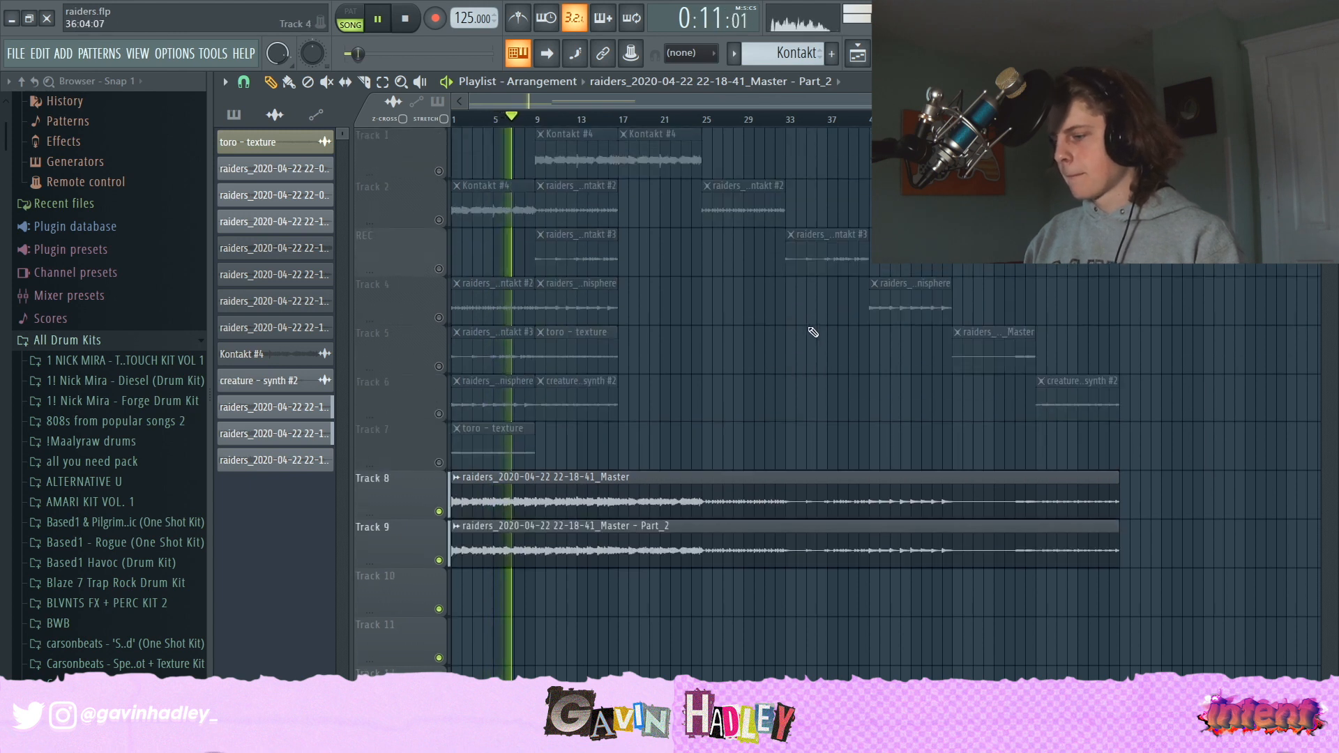
{"action": "left_click", "coordinate": [671, 407]}
{"action": "right_click", "coordinate": [680, 406]}
{"action": "left_click", "coordinate": [706, 401]}
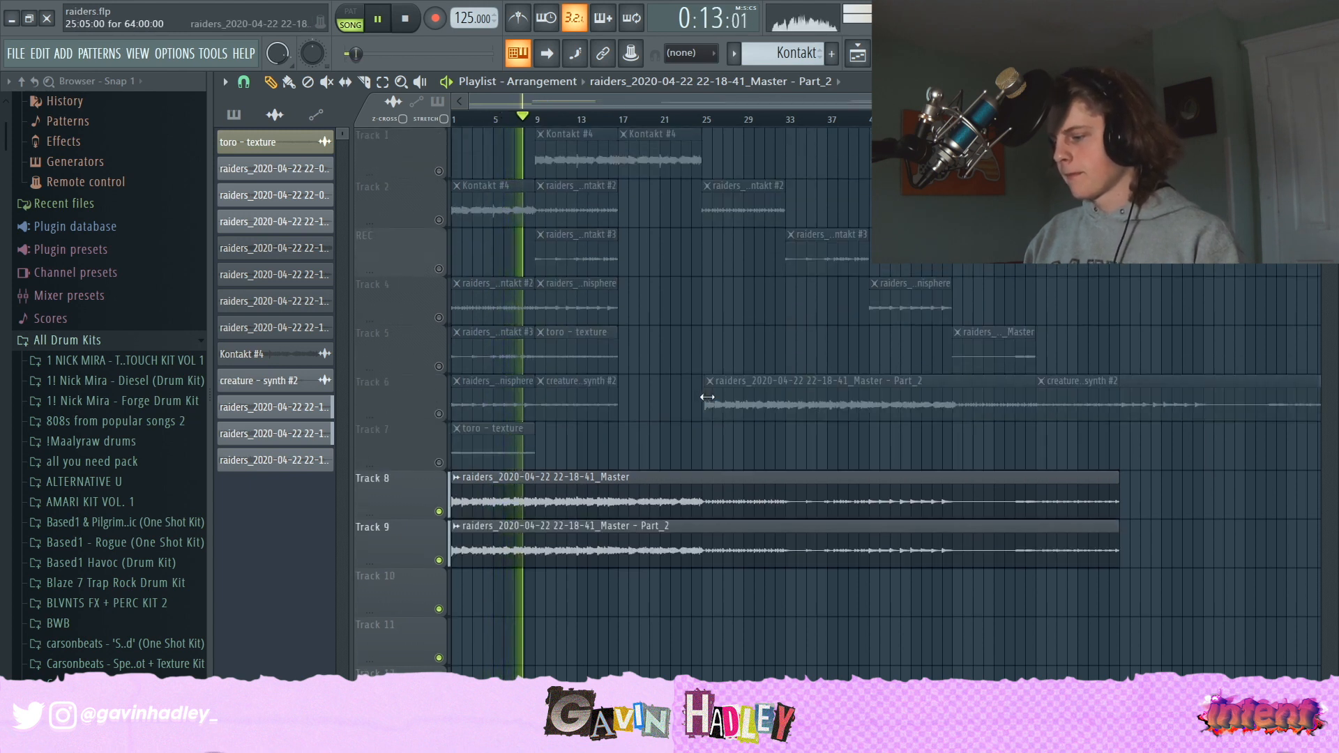
{"action": "right_click", "coordinate": [735, 392]}
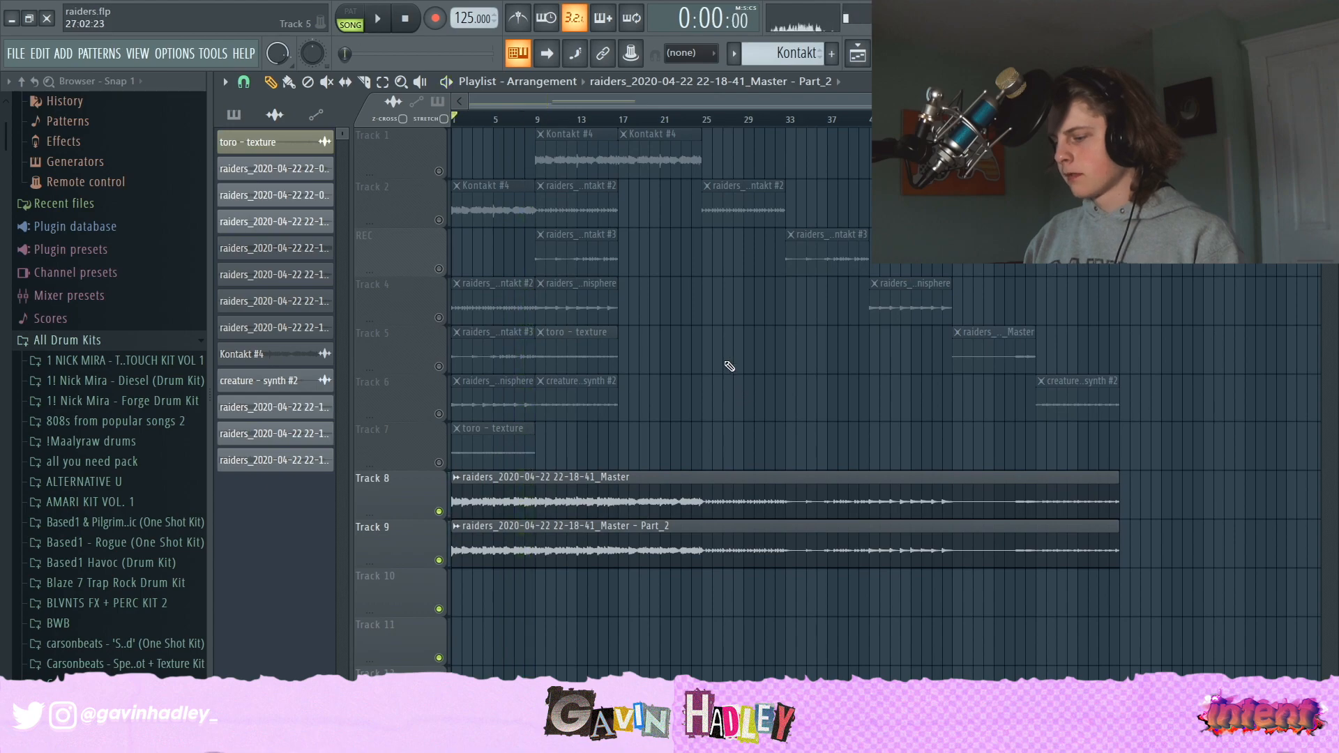